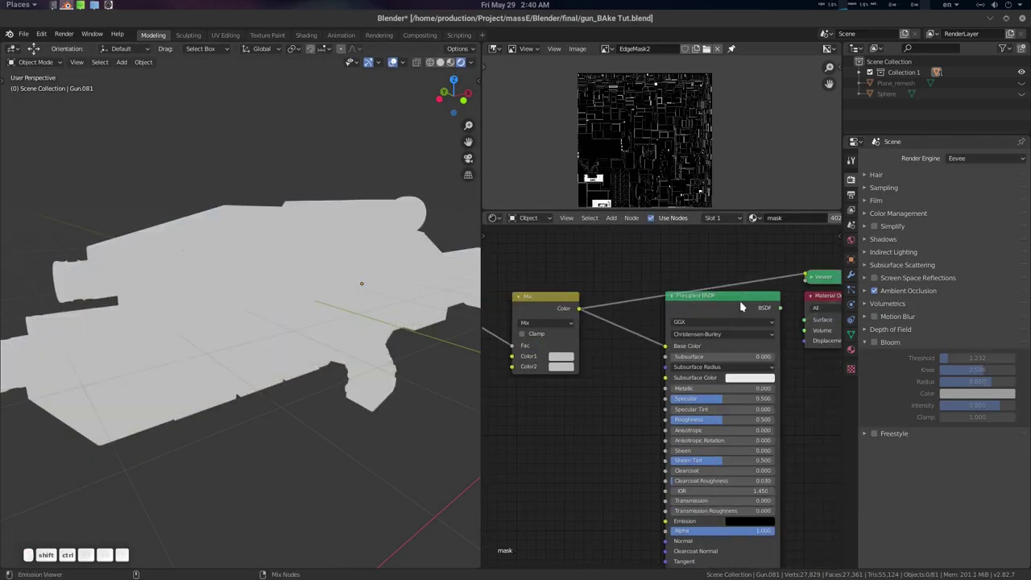
Preview the Principled BSDF and give the mask material's Mix node a near-black Color1 and a white Color2.
ctrl+shift+click(739, 300)
click(660, 346)
drag(706, 322, 656, 322)
click(660, 357)
middle_drag(265, 322, 346, 298)
drag(693, 297, 491, 282)
Insert a Math node between the image texture and the Mix factor, set to Multiply with a value of 2.100.
key(shift+a)
click(642, 377)
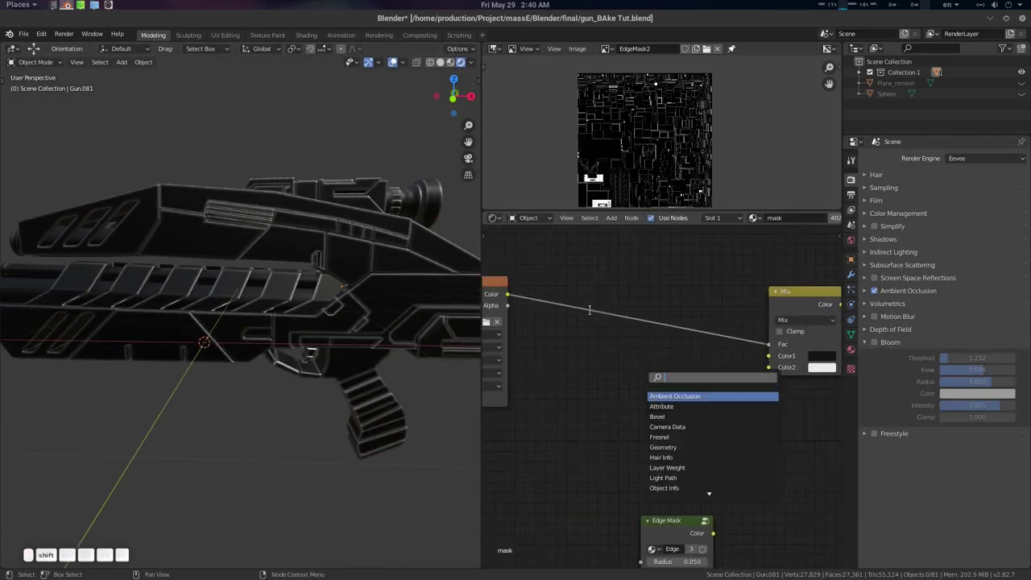
key(shift+a)
click(614, 369)
text(math)
click(608, 299)
click(621, 307)
click(604, 351)
drag(608, 338, 644, 338)
Insert a ColorRamp between the Multiply and Mix nodes and move its white stop to position 0.064.
middle_drag(270, 291, 367, 299)
middle_drag(701, 346, 667, 346)
drag(753, 302, 801, 302)
key(shift+a)
click(702, 376)
text(color)
click(657, 358)
drag(735, 358, 641, 357)
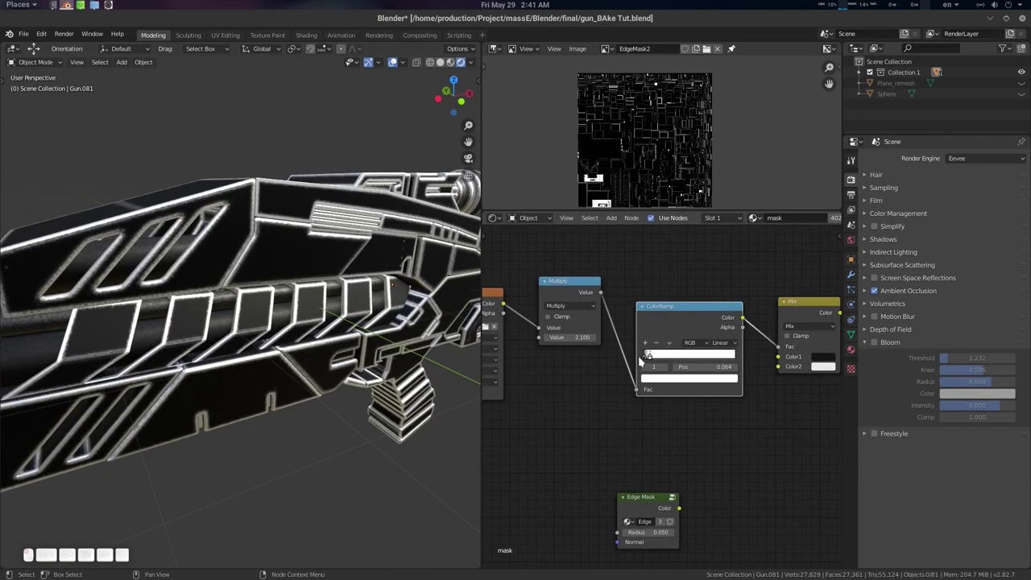
scroll(709, 383, down, 3)
middle_drag(740, 391, 620, 379)
click(665, 359)
drag(695, 246, 734, 256)
click(665, 349)
middle_drag(322, 298, 362, 290)
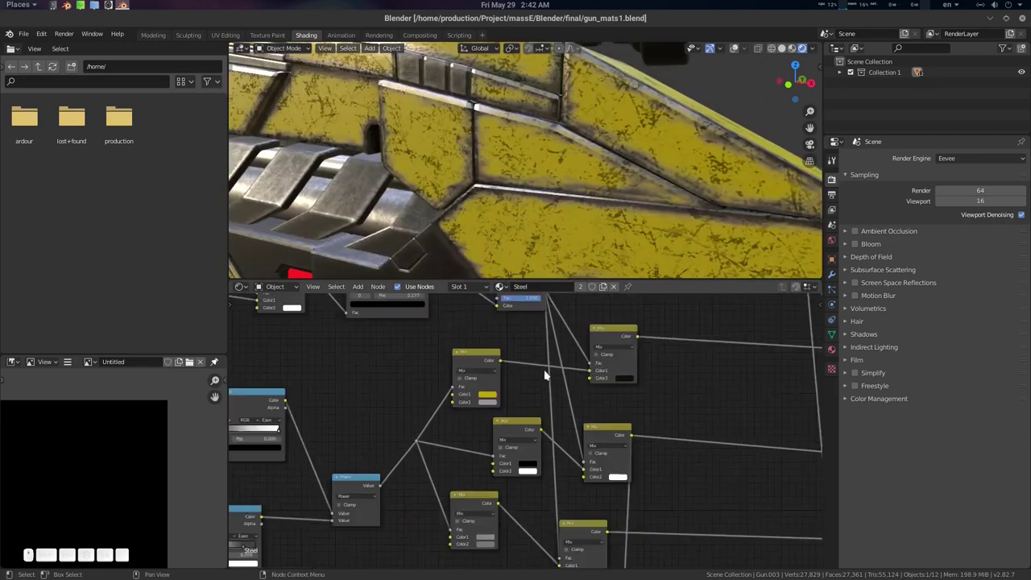
Select the white stop of the Steel material's ColorRamp and set the preceding Multiply node's value to 8.700.
scroll(253, 363, up, 5)
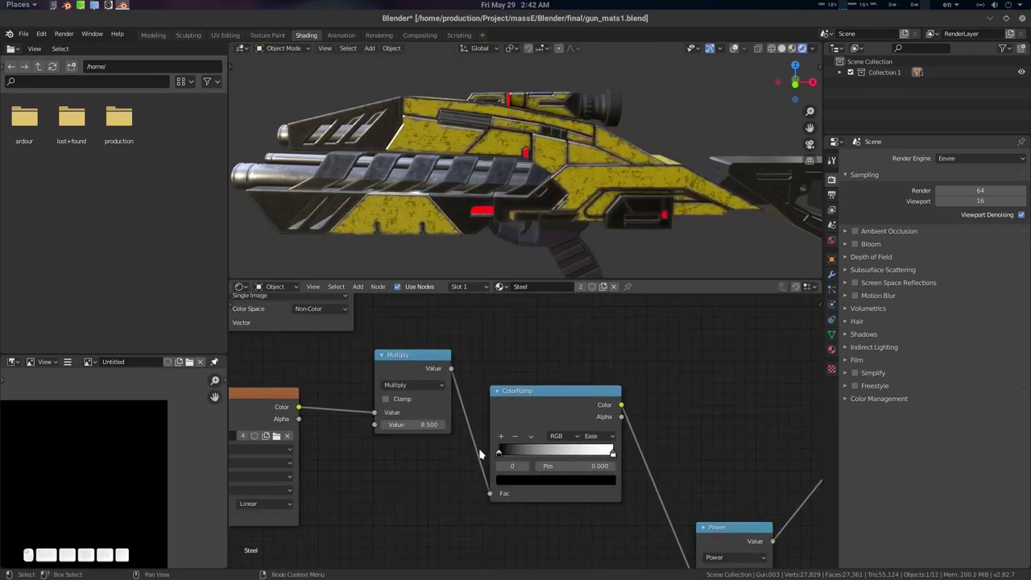
click(612, 452)
drag(415, 424, 430, 425)
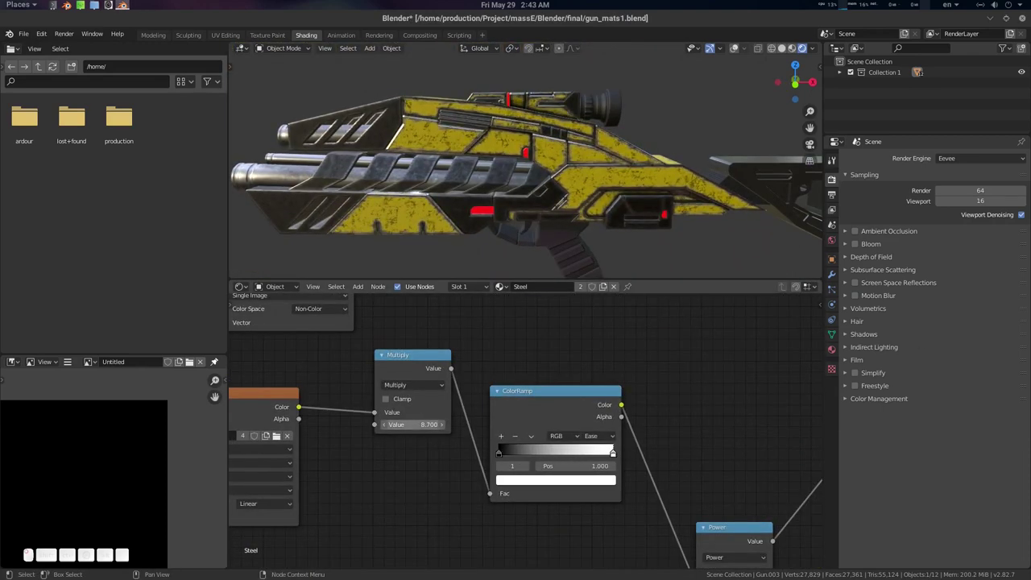
middle_drag(483, 201, 524, 214)
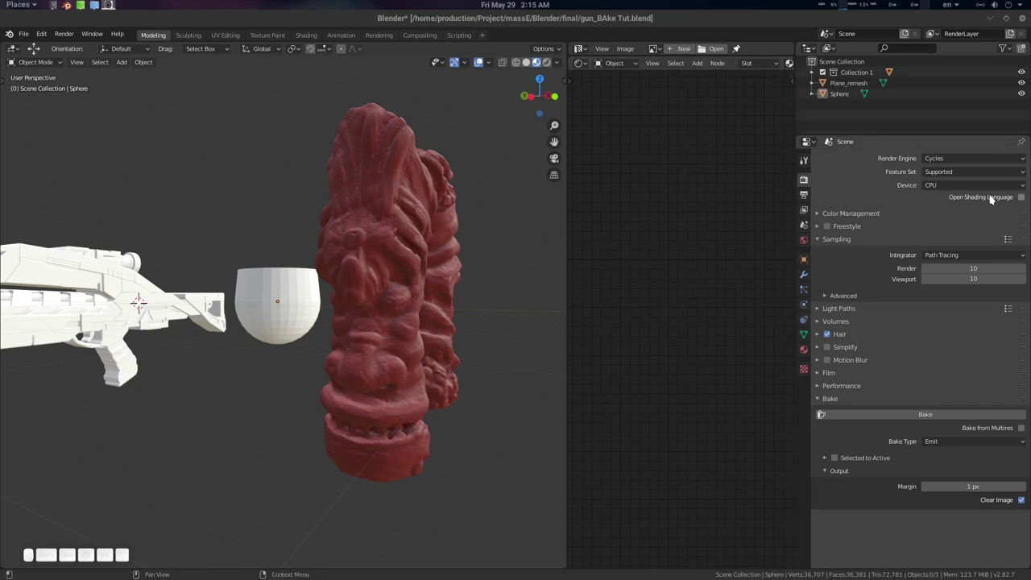
Choose Cycles as the render engine, and select and frame the cup-shaped sphere in the viewport.
click(945, 158)
click(946, 159)
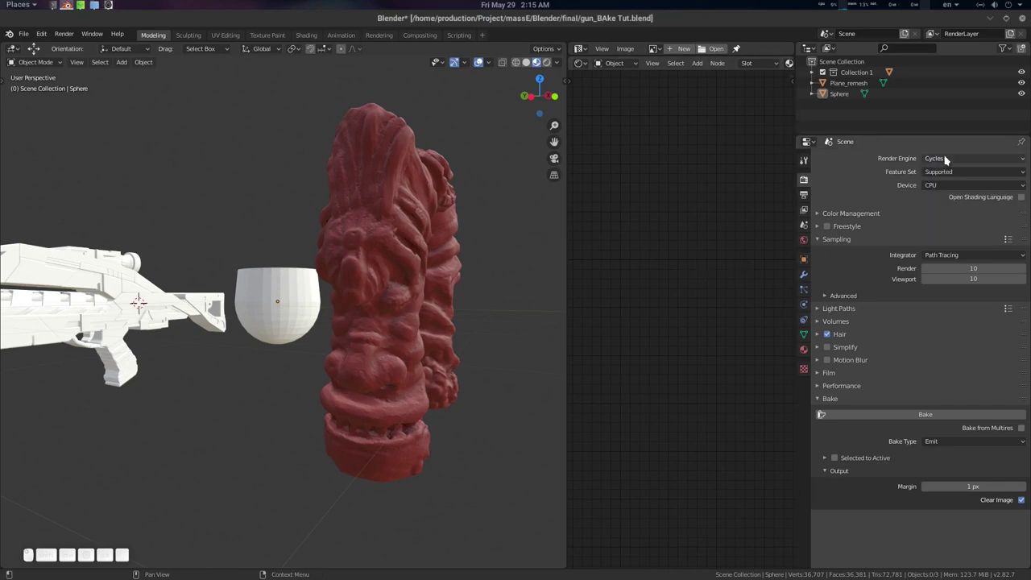
click(304, 300)
key(KP_Decimal)
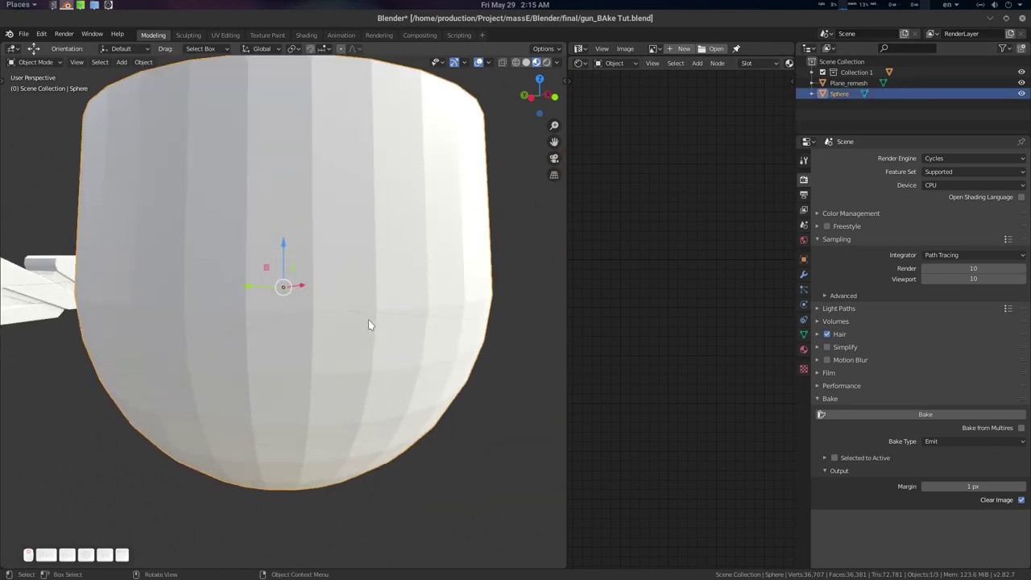
scroll(368, 322, down, 3)
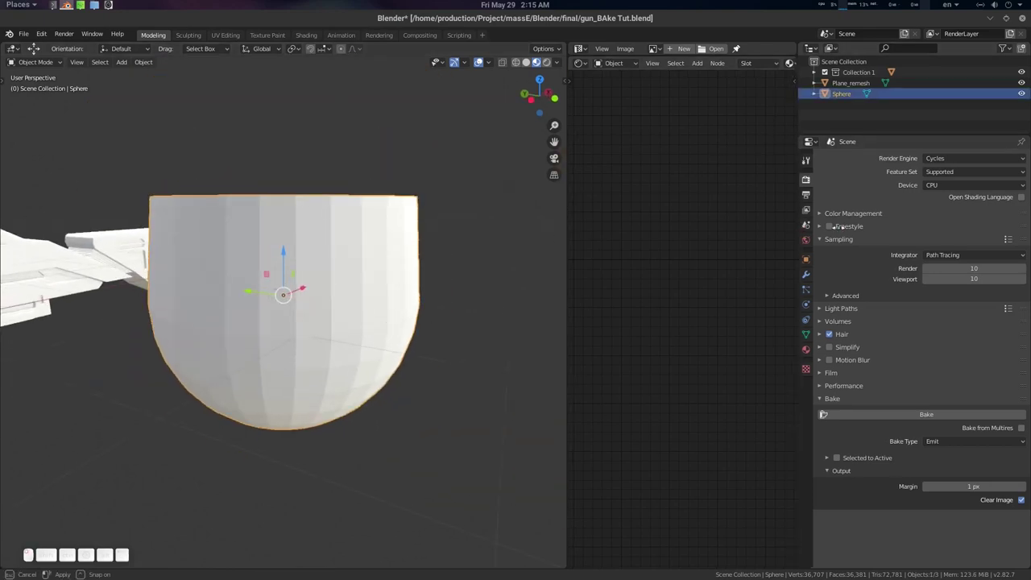
Widen the node editor and create a new material named edge on the sphere.
drag(794, 242, 1016, 201)
click(839, 64)
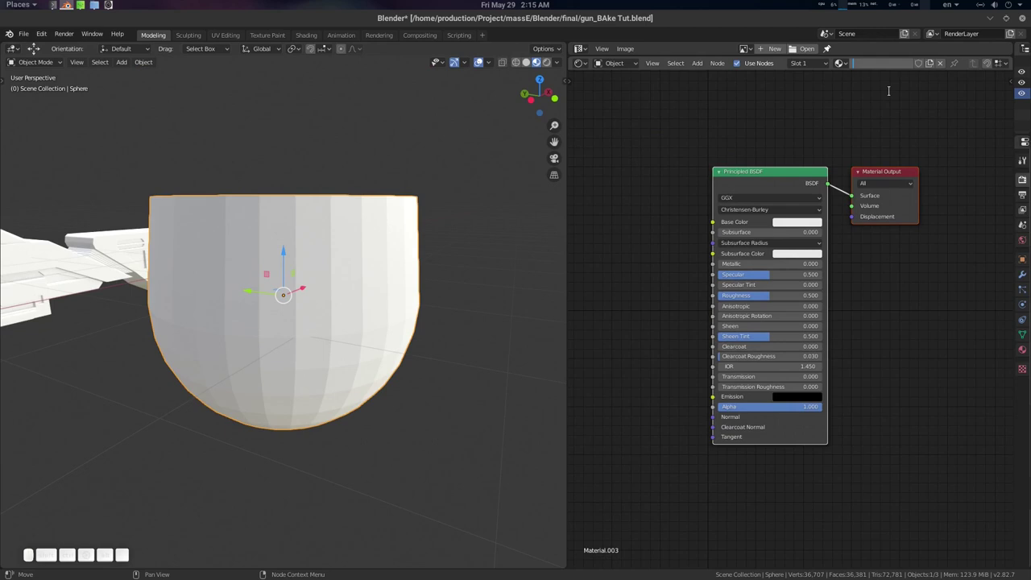
text(ge)
key(Return)
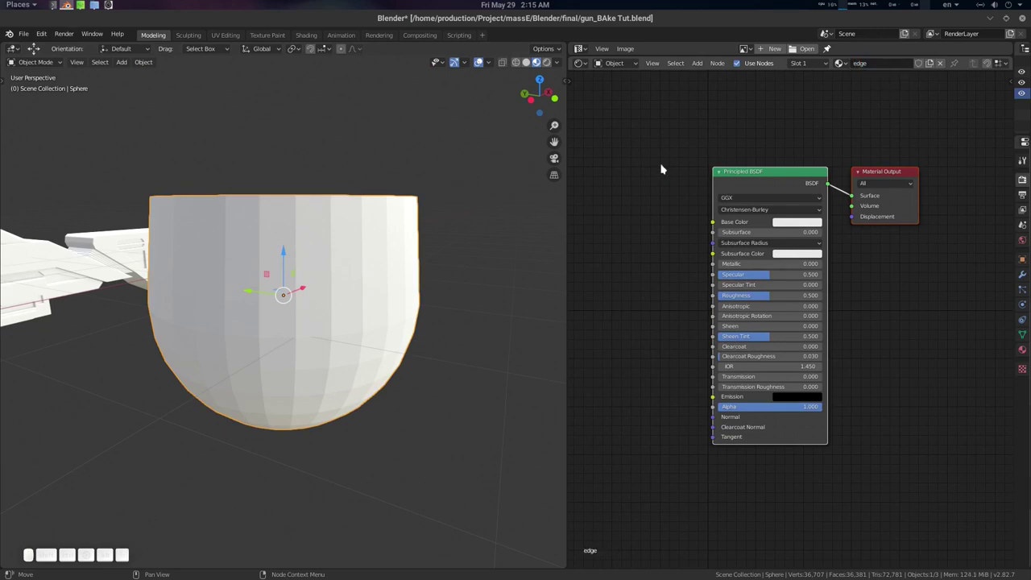
middle_drag(660, 170, 821, 182)
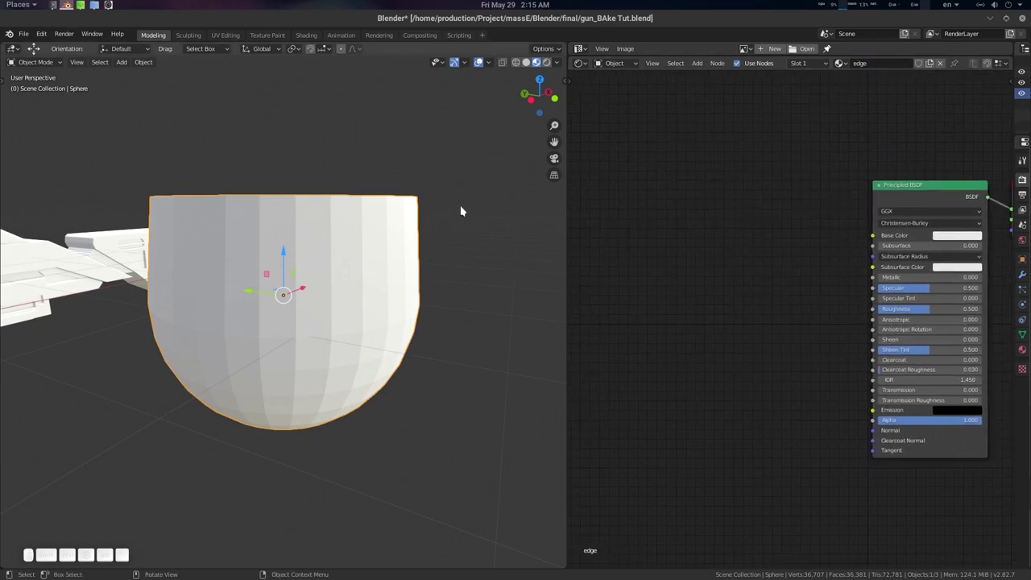
Switch the viewport to rendered shading and add a Bevel node to the edge material.
click(545, 63)
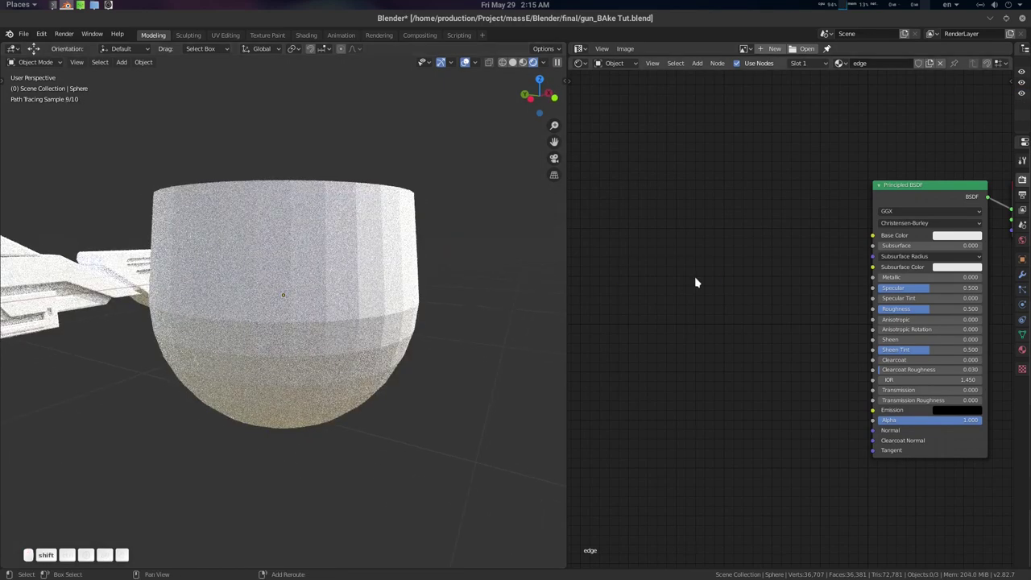
key(shift+a)
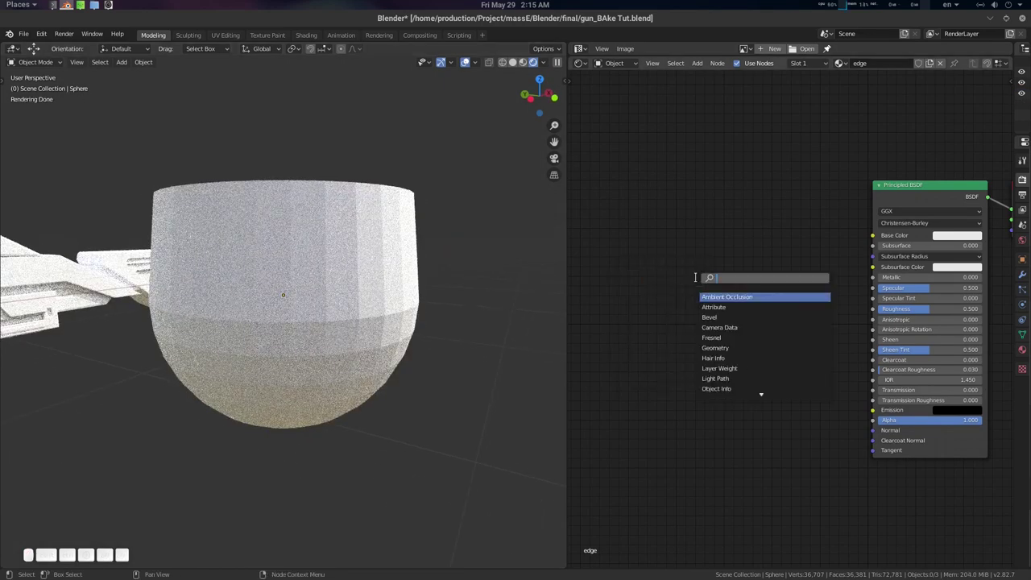
text(bev)
key(Return)
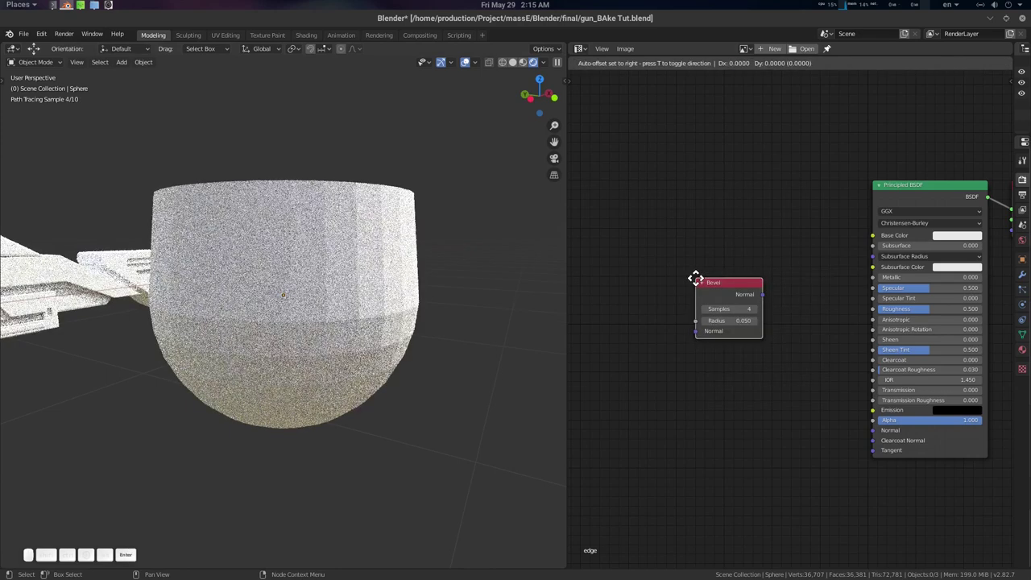
click(662, 234)
Add a Geometry node below the Bevel node.
key(shift+a)
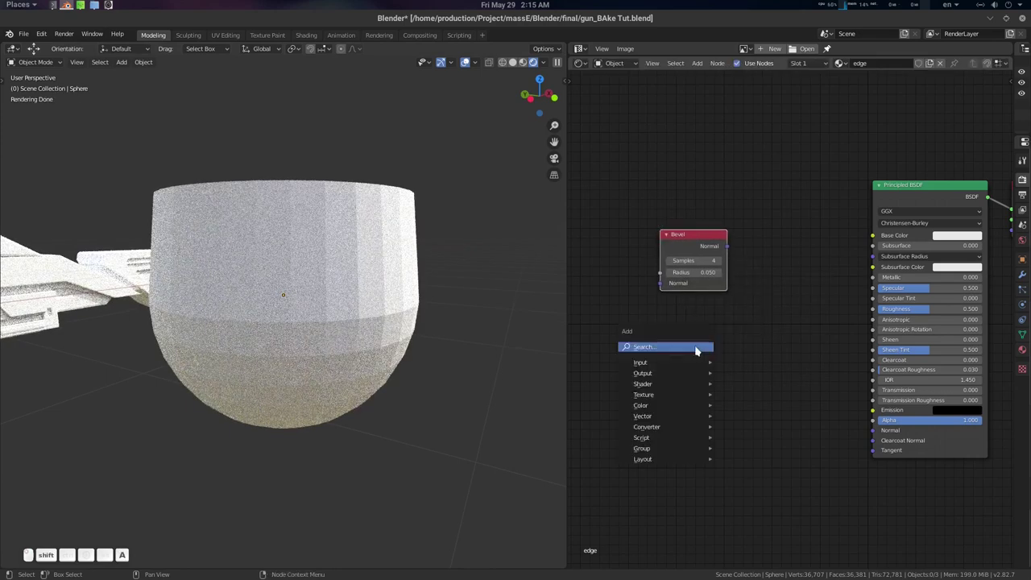
click(695, 346)
text(ge)
key(Return)
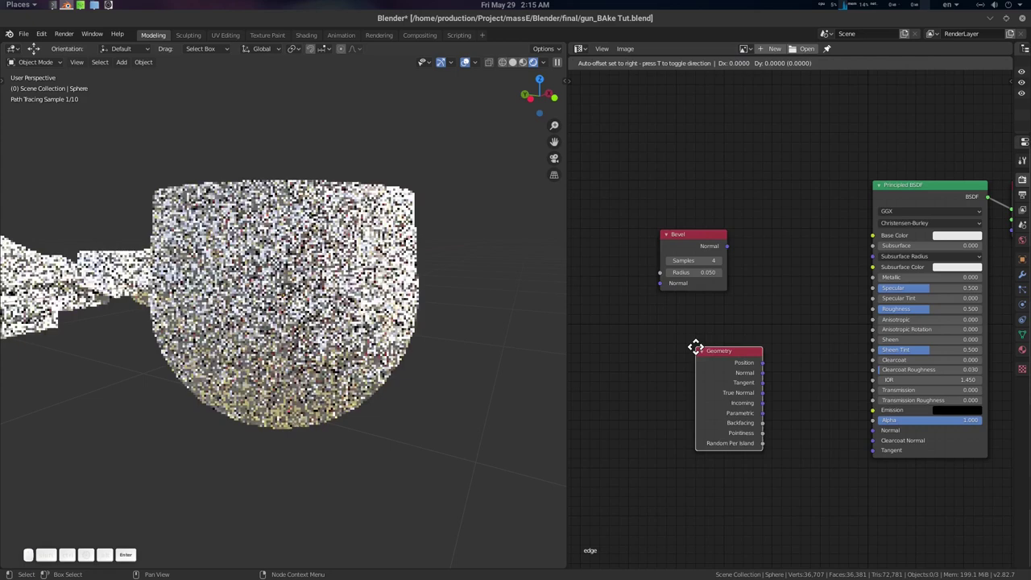
click(645, 334)
Add a Vector Math node between the Bevel node and the Principled BSDF.
key(shift+a)
click(788, 283)
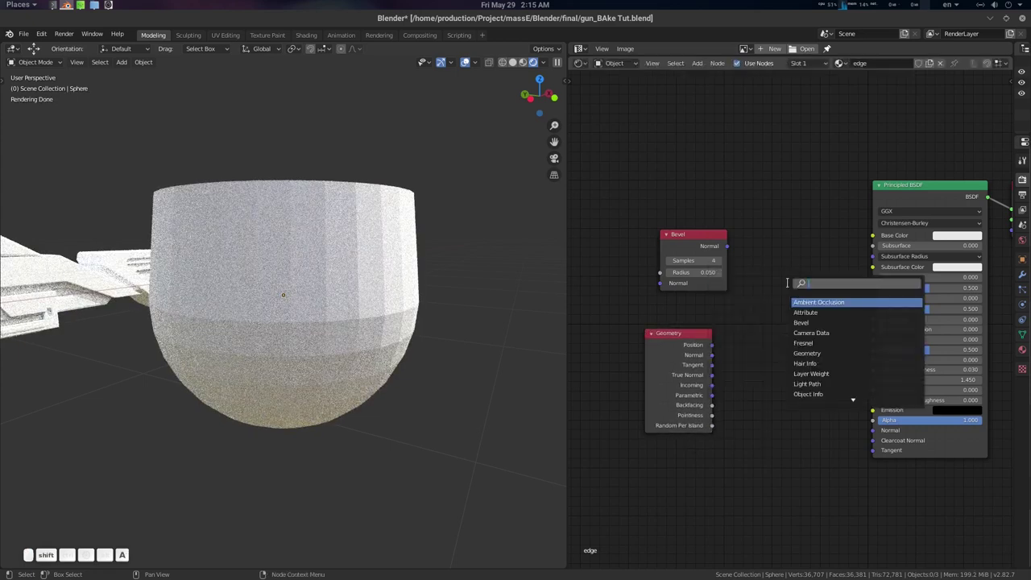
text(mat)
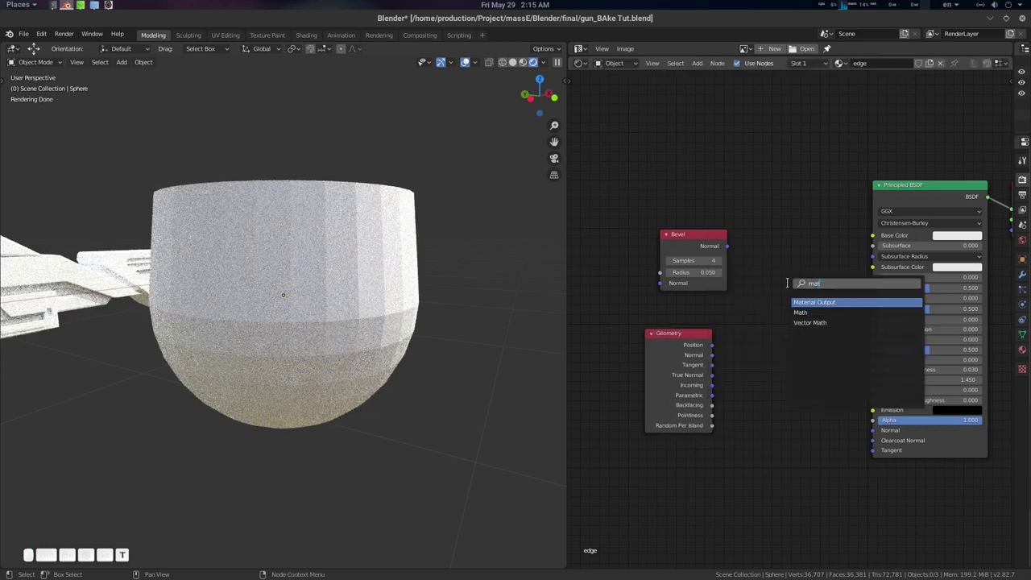
key(Down)
key(Down)
key(Return)
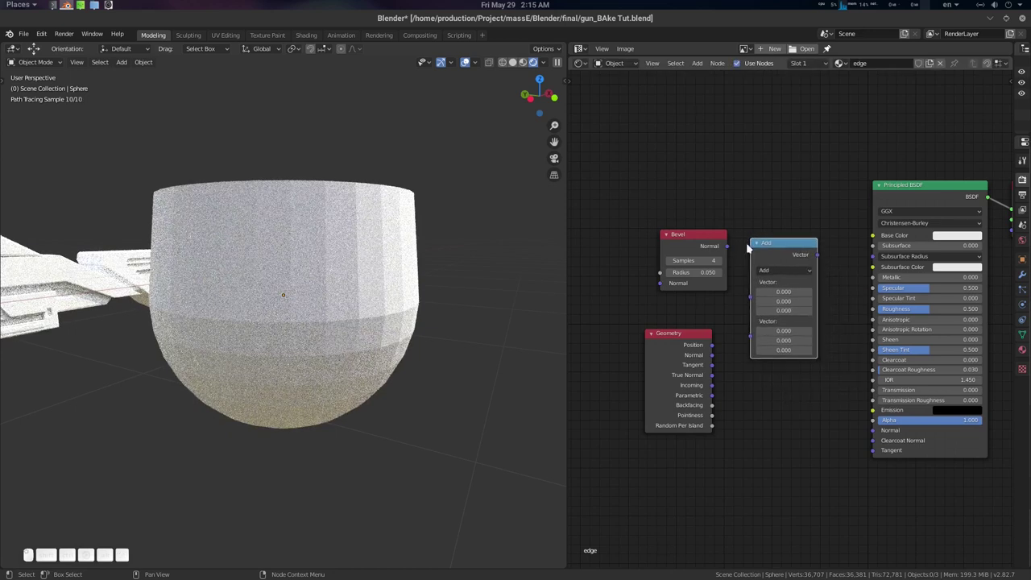
Connect the Bevel and Geometry normals to the Vector Math node's two inputs and set its operation to Dot Product.
drag(699, 244, 750, 303)
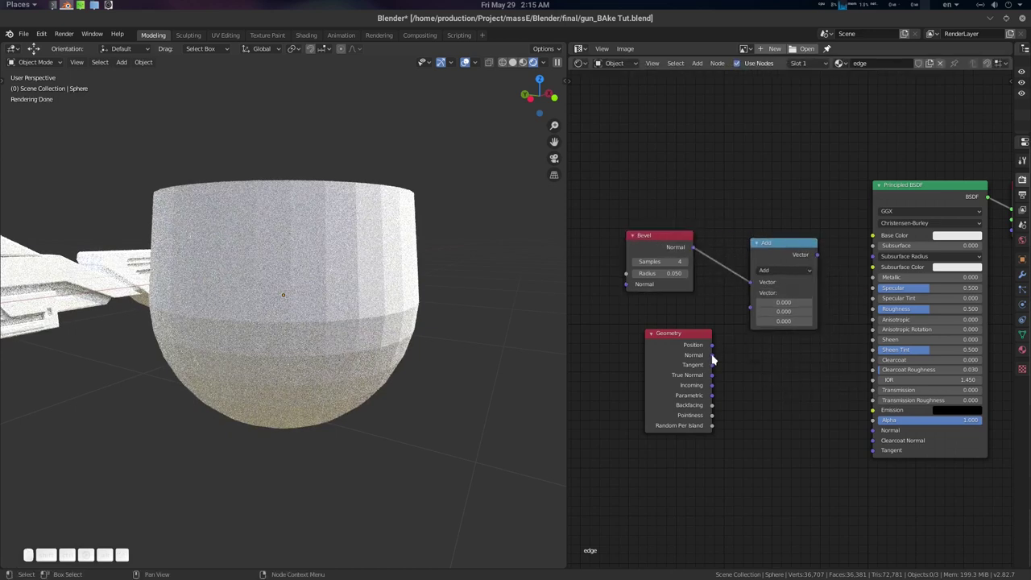
drag(712, 355, 754, 304)
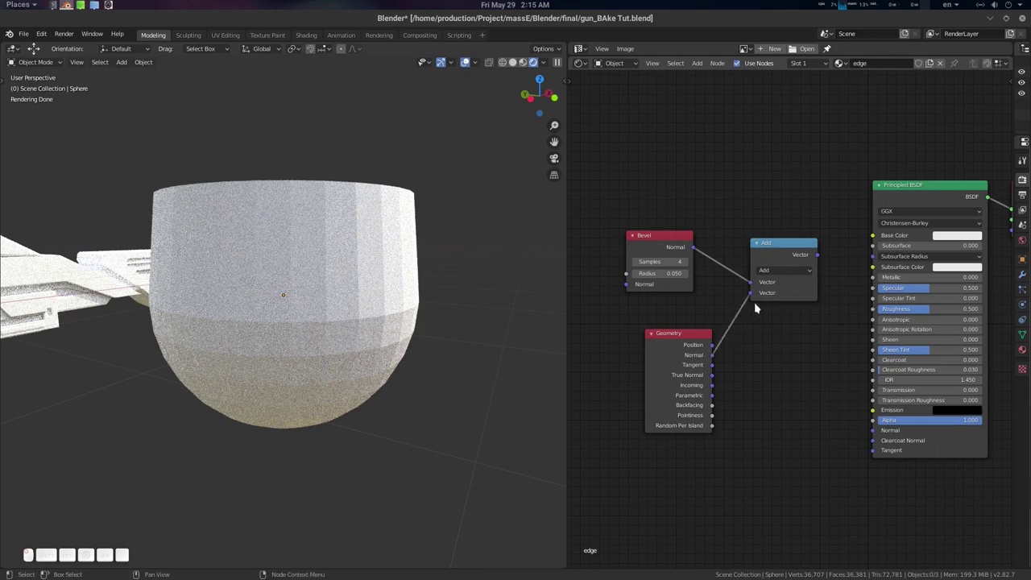
click(786, 272)
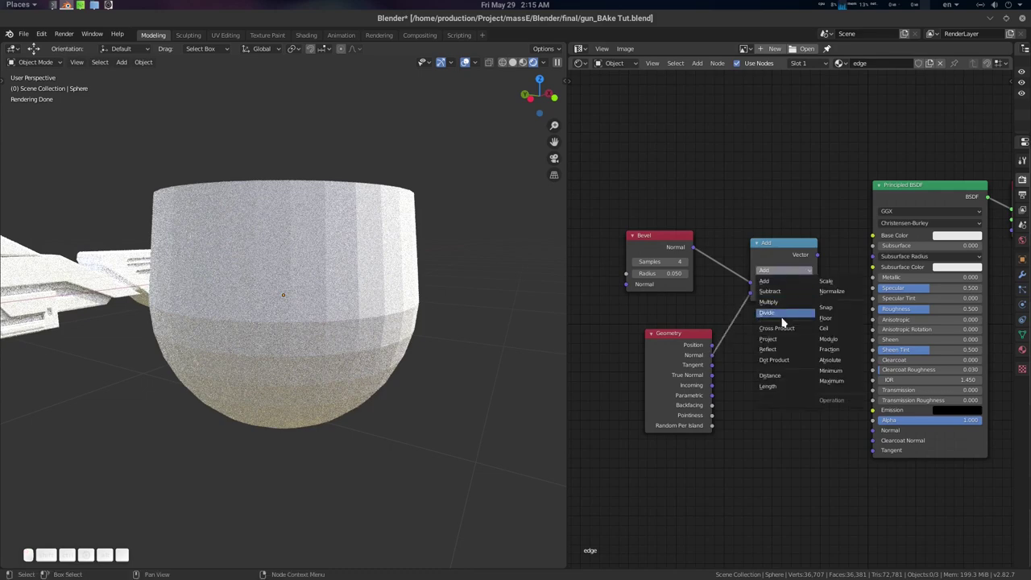
click(791, 360)
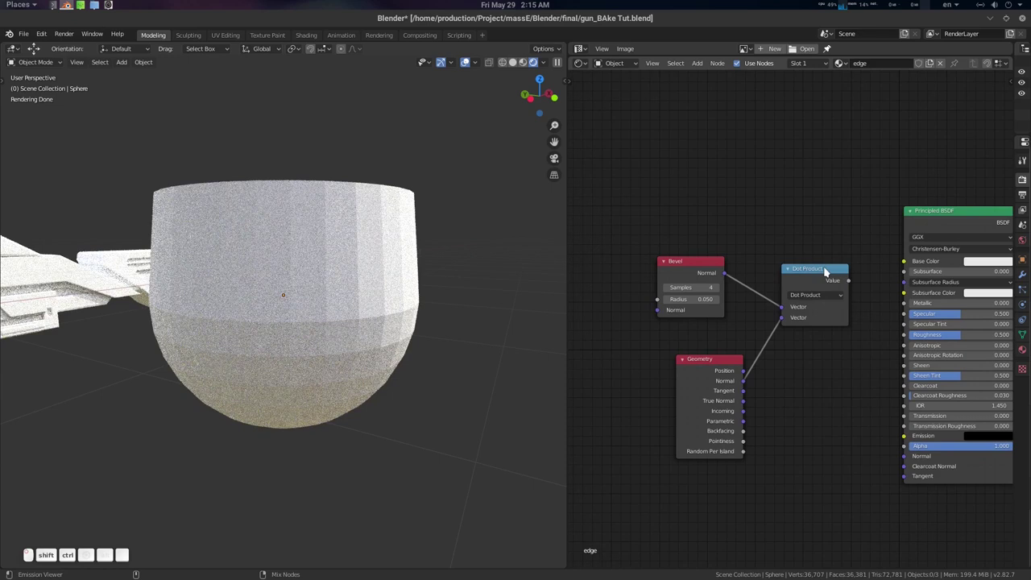
Preview the Dot Product output and spread out the Bevel, Geometry and Dot Product nodes to make room before the shader.
ctrl+shift+click(821, 272)
drag(698, 262, 649, 259)
drag(701, 360, 606, 366)
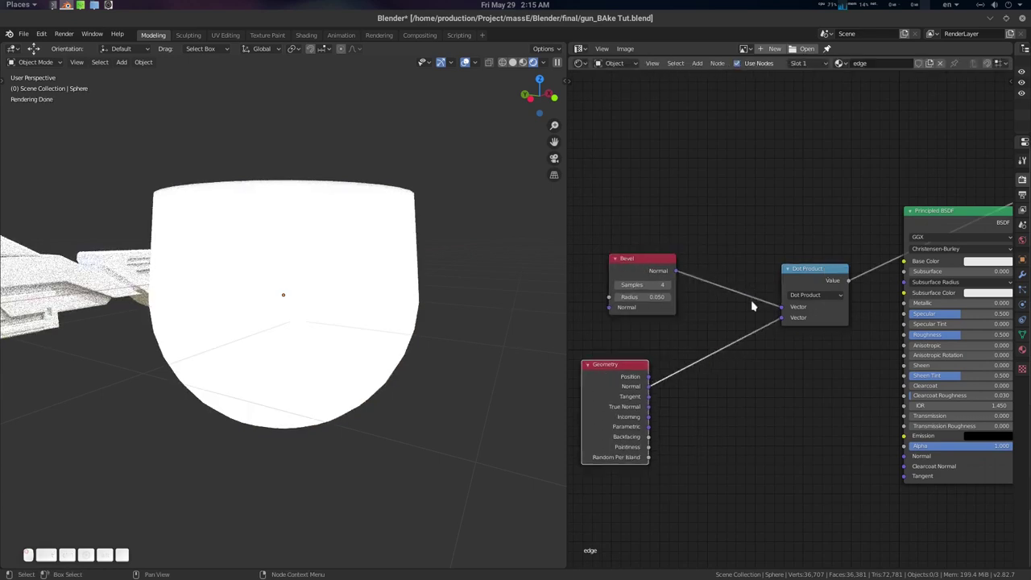
drag(793, 272, 746, 284)
Insert an Invert node on the Dot Product node's output link.
key(shift+a)
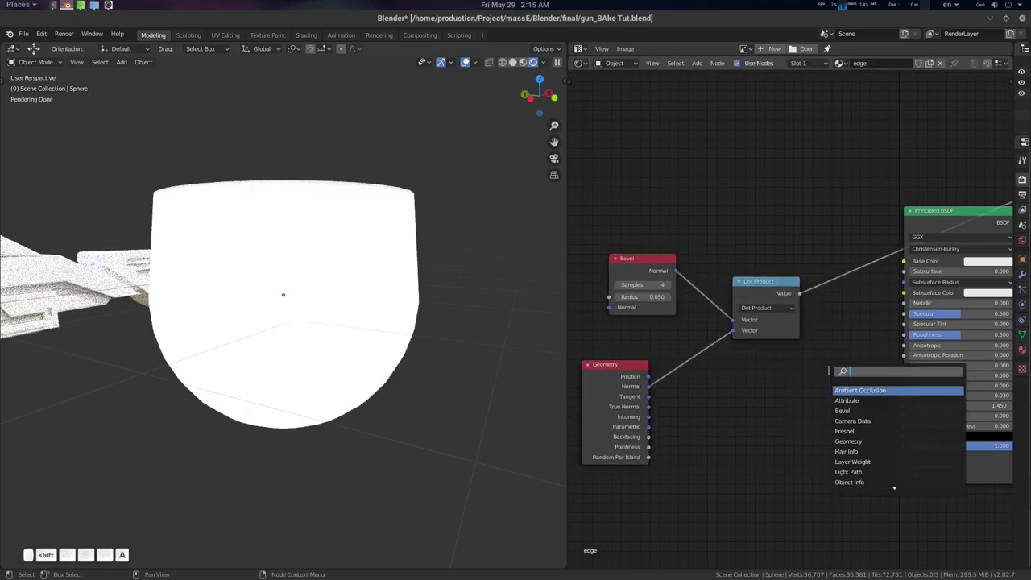
text(invert)
key(Return)
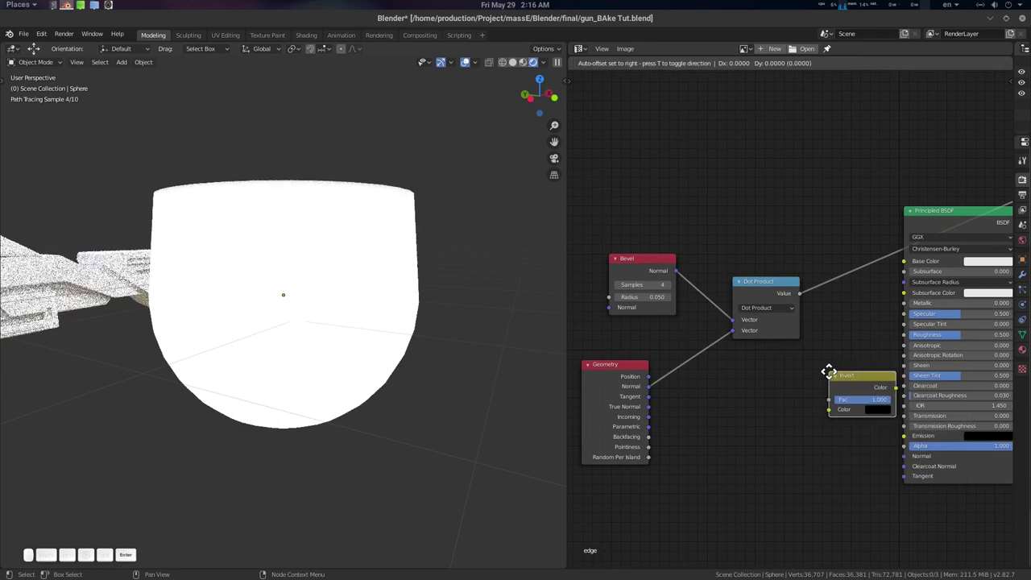
click(845, 258)
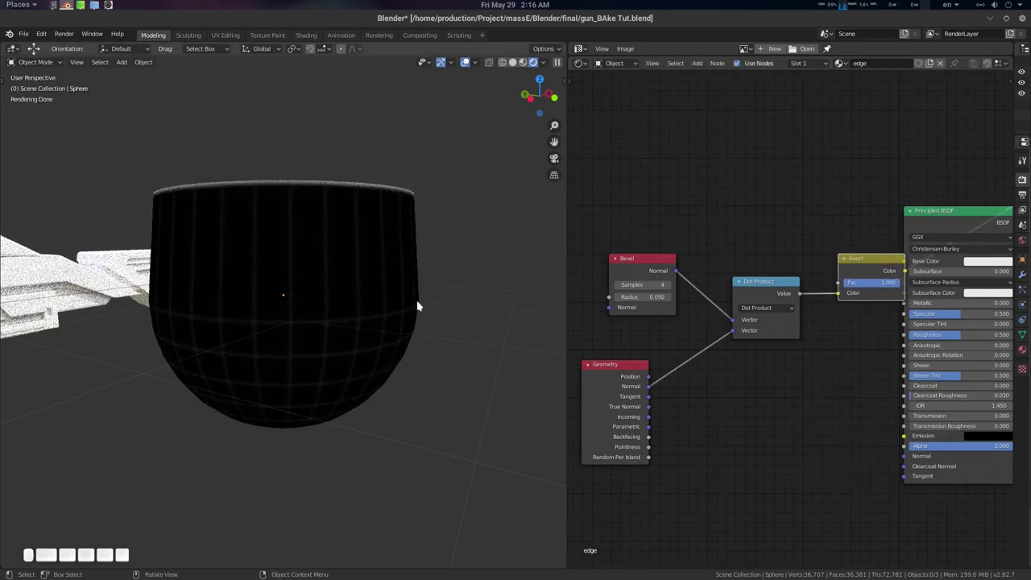
Switch the viewport to solid shading and shade the sphere smooth.
alt+drag(419, 306, 421, 347)
alt+drag(360, 336, 270, 310)
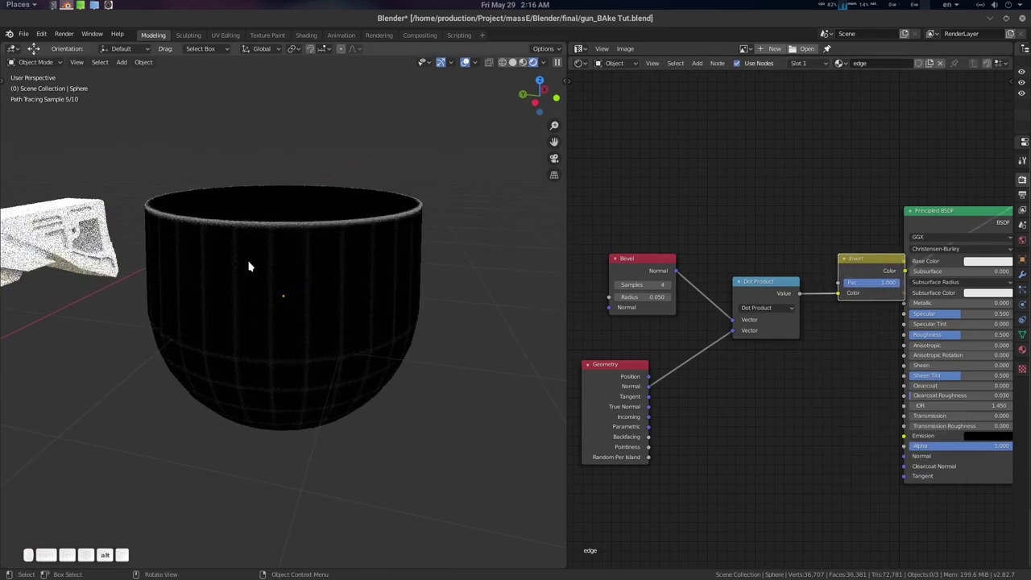
click(512, 63)
click(547, 63)
click(513, 63)
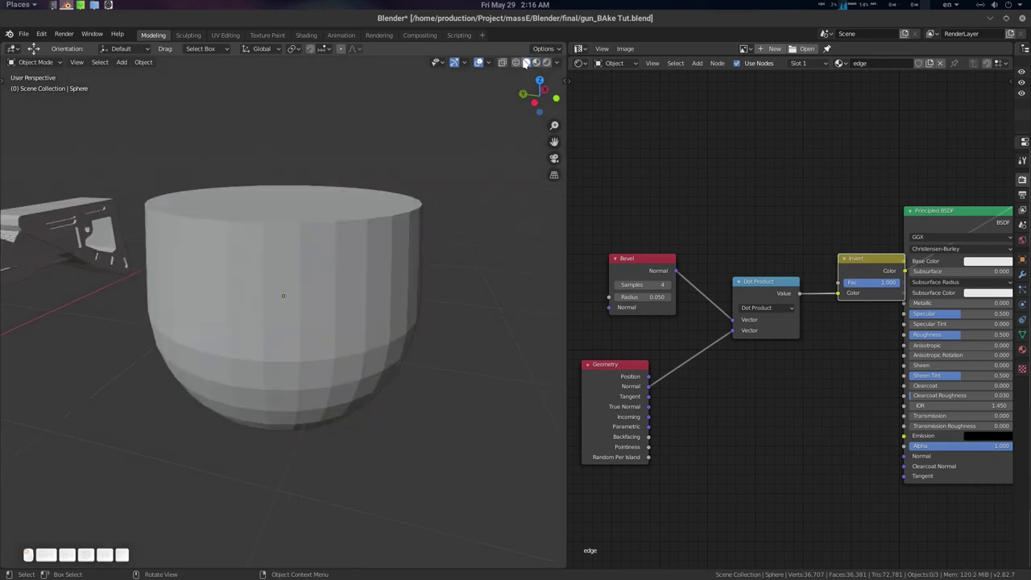
alt+drag(407, 267, 270, 216)
click(356, 284)
right_click(319, 233)
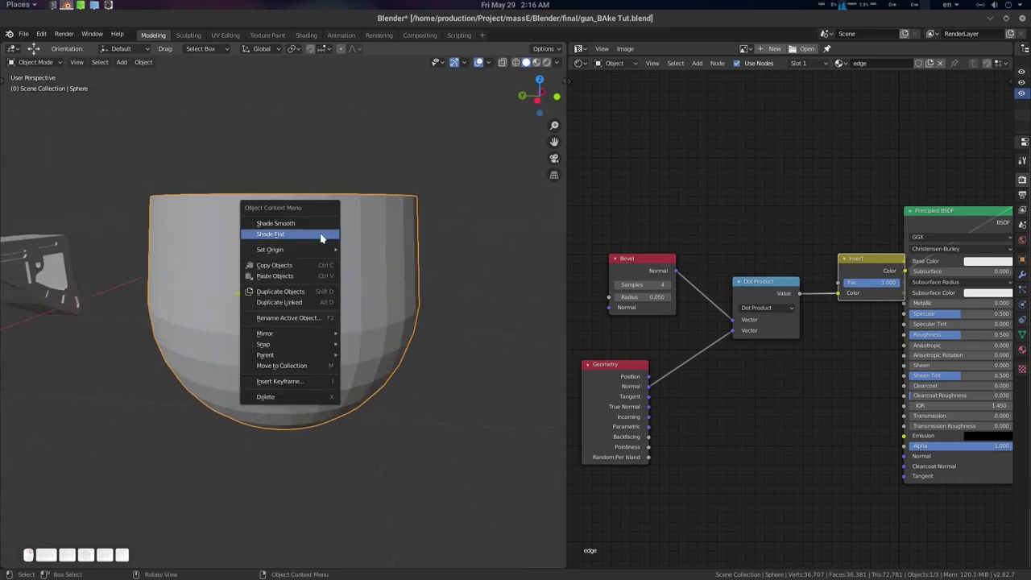
click(306, 227)
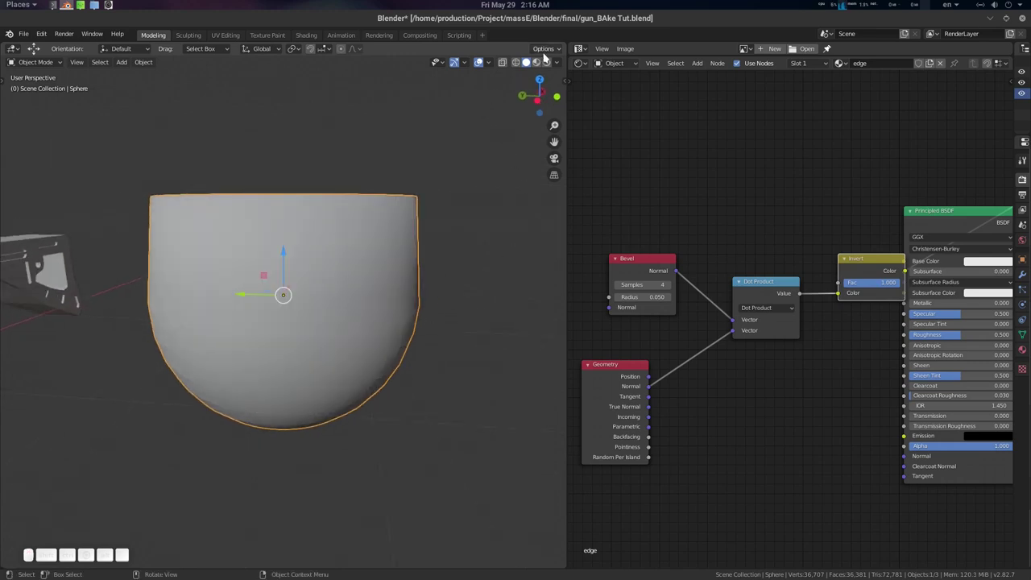
Examine the edge mask on the smooth-shaded sphere in rendered shading and return the viewport to solid shading.
click(546, 62)
alt+drag(373, 225, 360, 253)
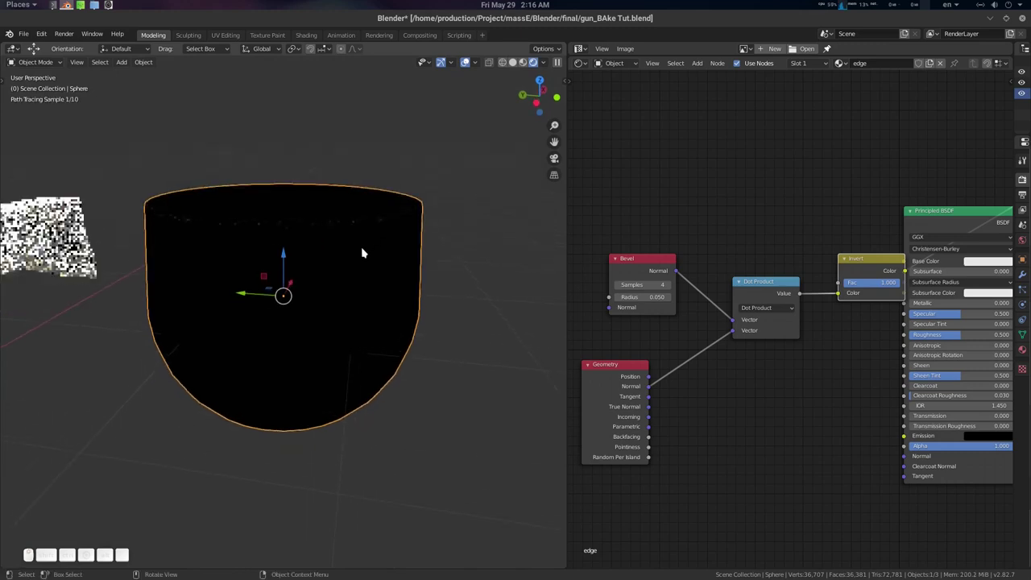
mouse_move(288, 242)
middle_down()
mouse_move(345, 258)
mouse_move(373, 278)
middle_up()
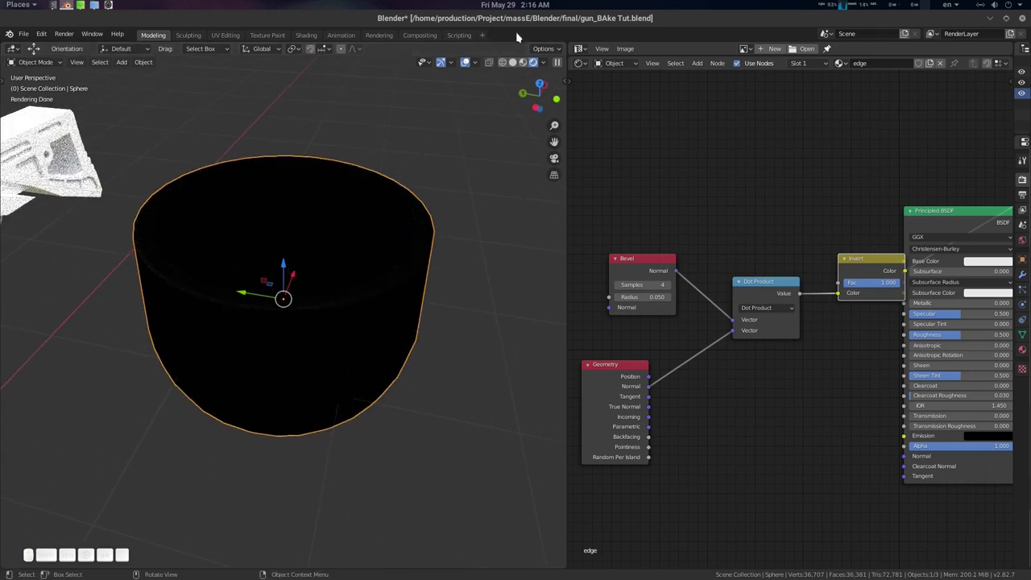
click(513, 63)
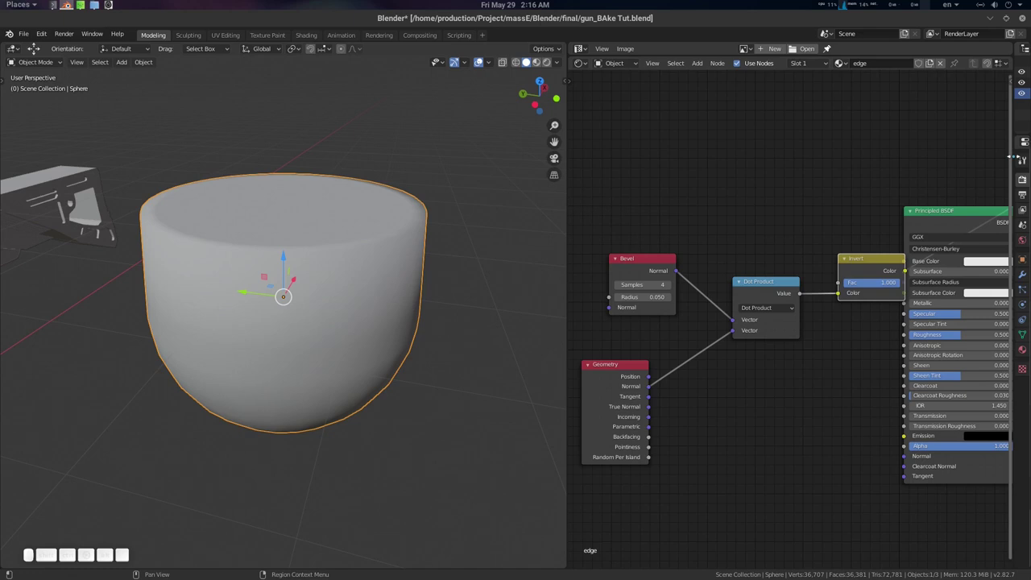
Widen the properties editor and enable Auto Smooth in the sphere's mesh normals settings.
drag(1015, 161, 765, 295)
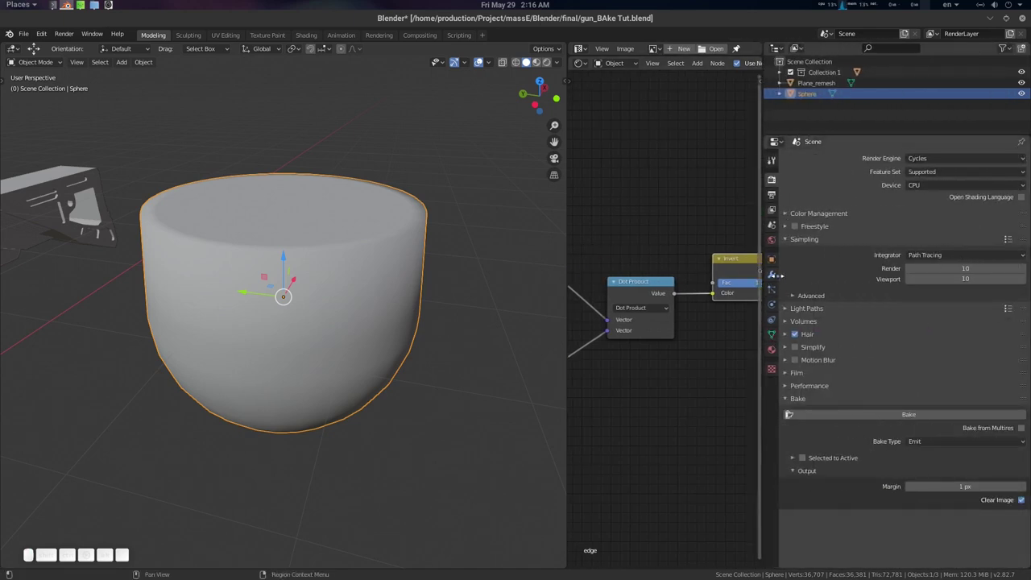
click(771, 335)
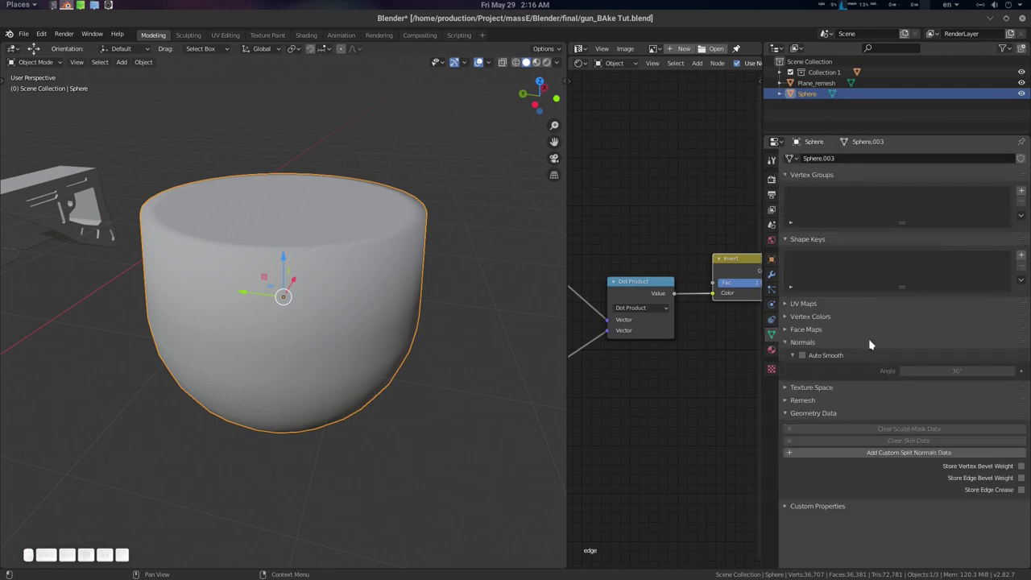
click(802, 355)
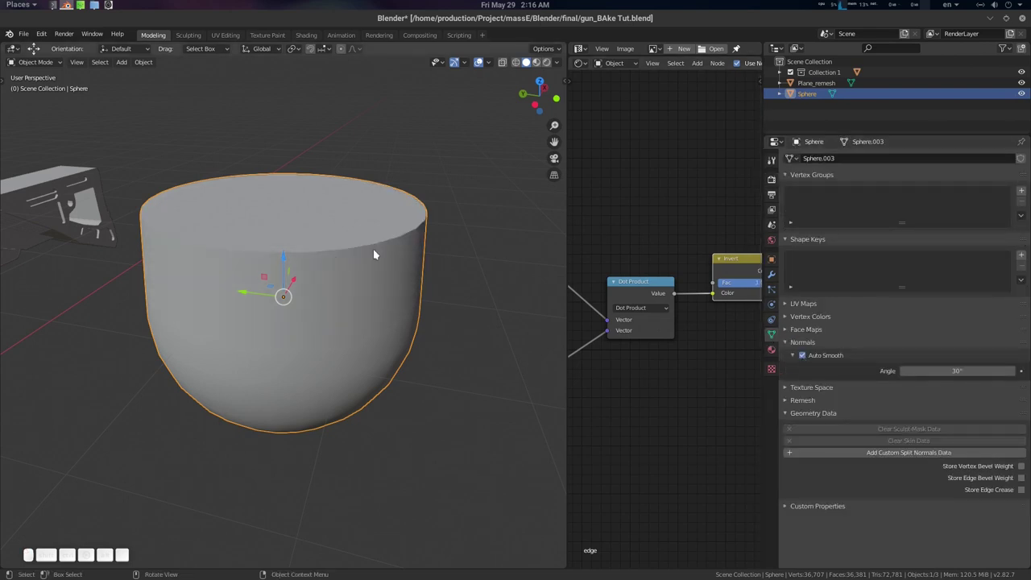
middle_drag(373, 248, 369, 272)
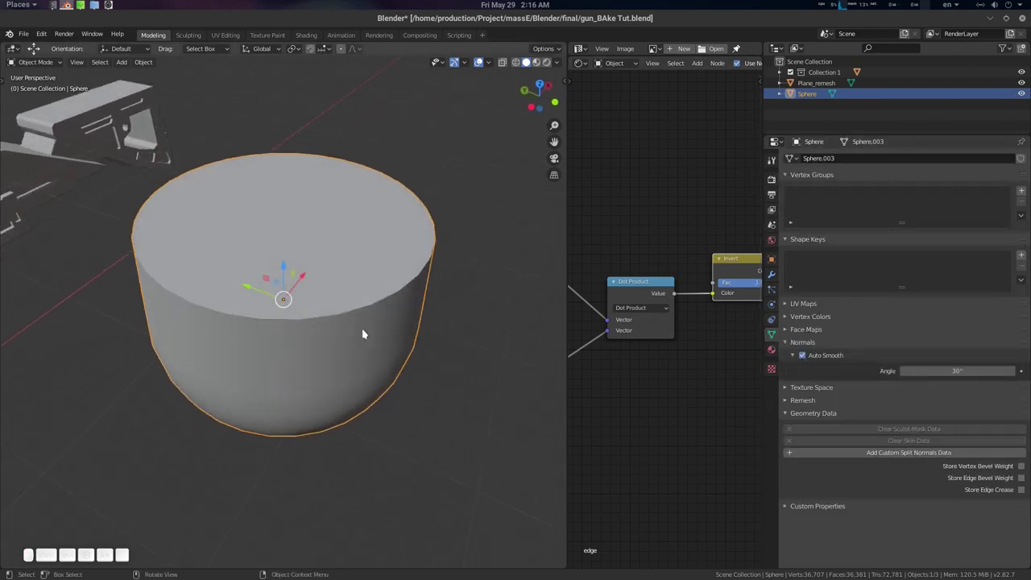
middle_drag(362, 334, 390, 307)
Look through the options for averaging the normals of the sphere's whole mesh in Edit Mode, without applying any.
key(Tab)
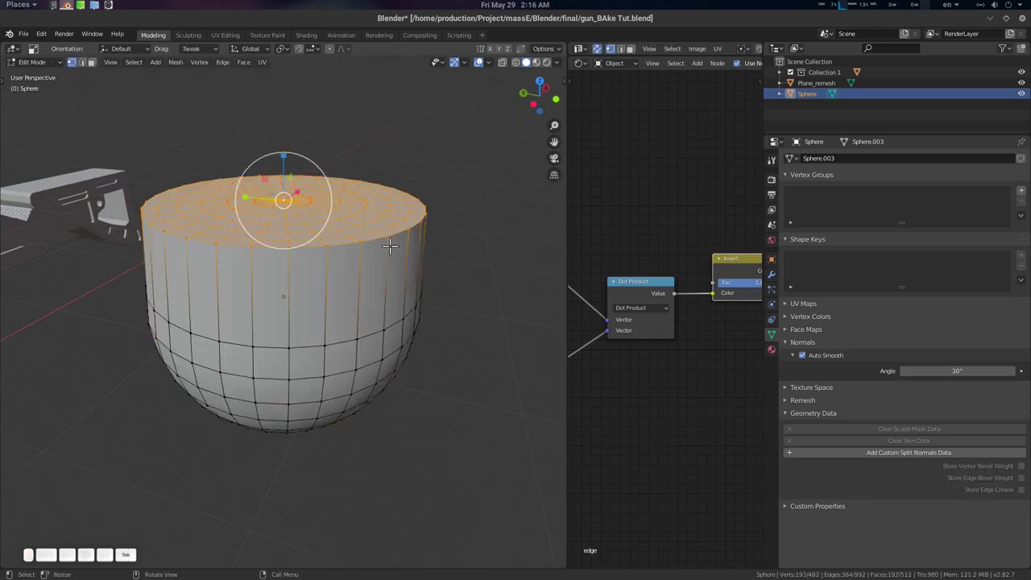
middle_drag(365, 246, 384, 257)
key(a)
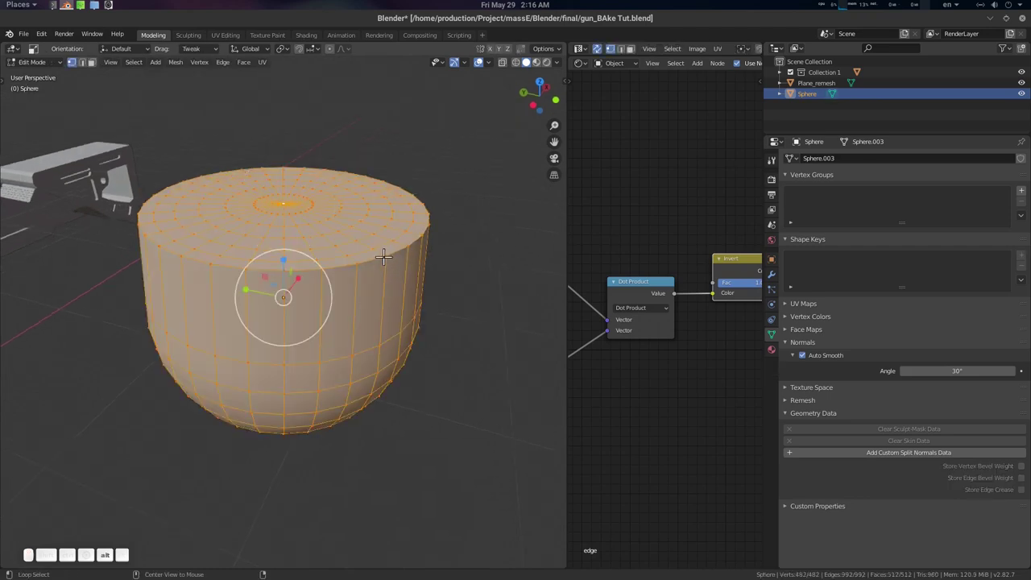
key(alt+n)
mouse_move(378, 278)
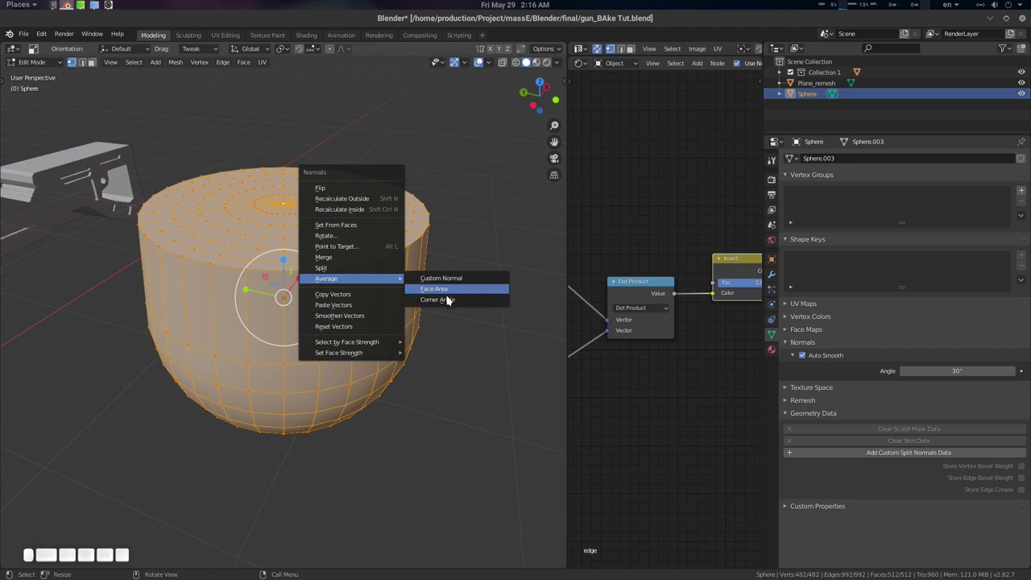
key(Tab)
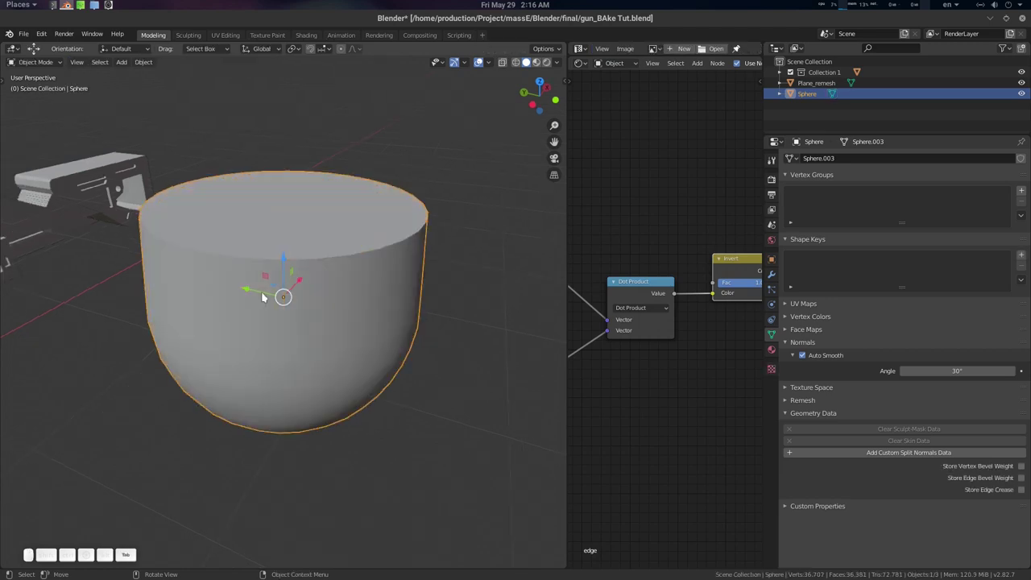
Set the sphere's Auto Smooth angle to 43.5°, then deselect it and inspect its edge mask in rendered shading.
middle_drag(403, 285, 400, 264)
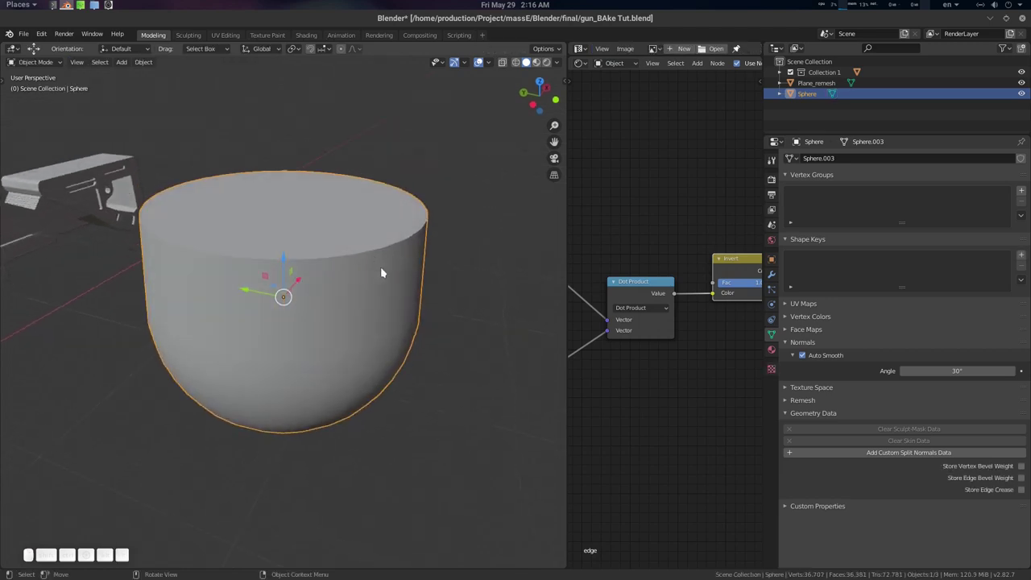
mouse_move(960, 371)
mouse_down()
mouse_move(1022, 371)
mouse_move(958, 370)
mouse_up()
click(537, 63)
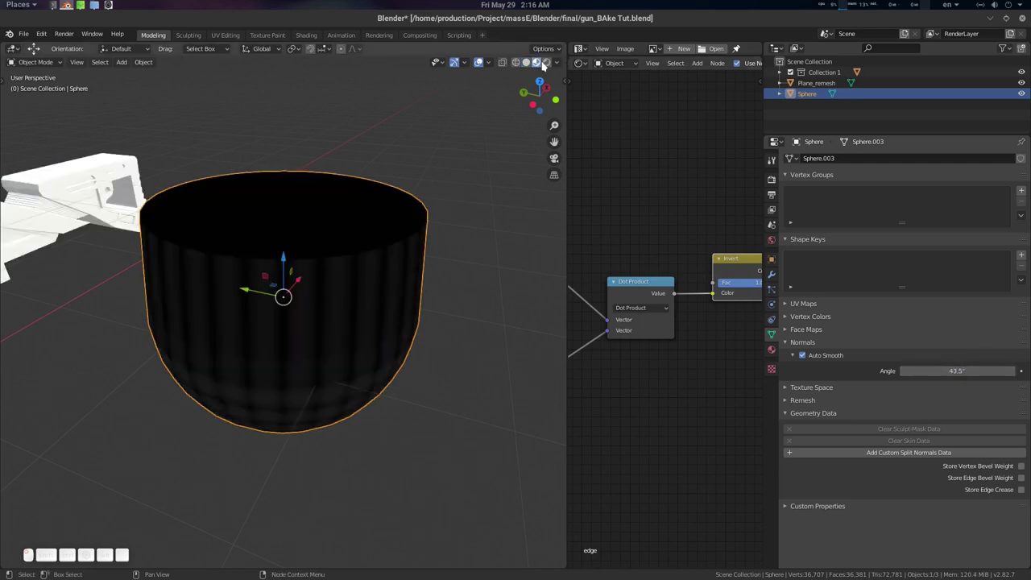
click(545, 63)
middle_drag(447, 291, 431, 279)
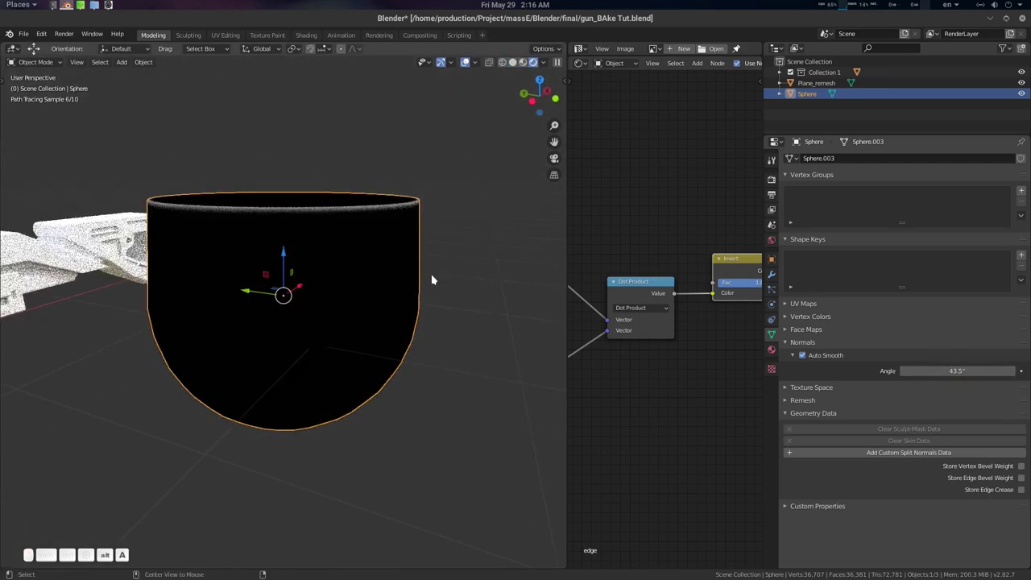
key(alt+a)
middle_drag(633, 287, 773, 297)
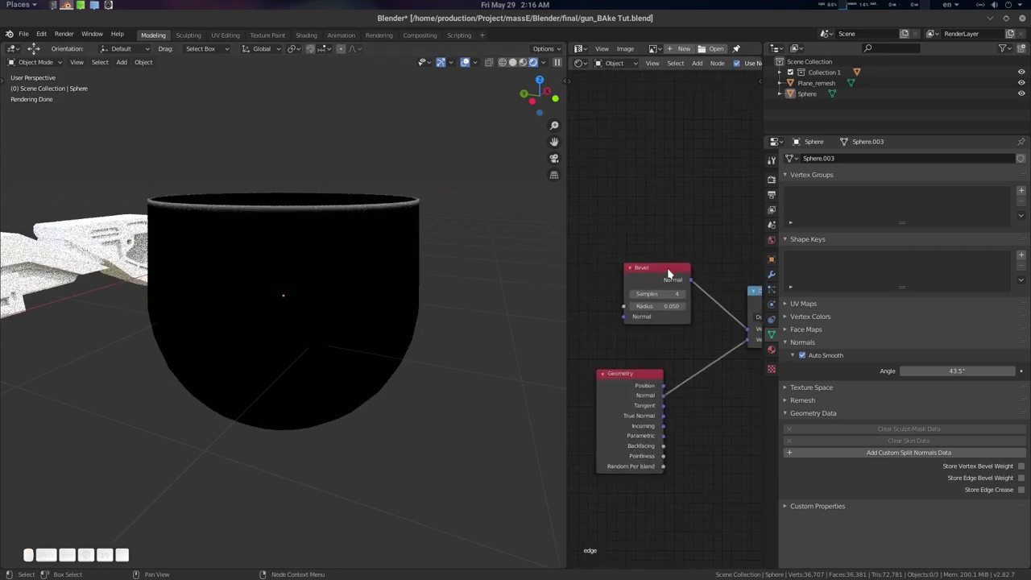
middle_drag(435, 289, 403, 218)
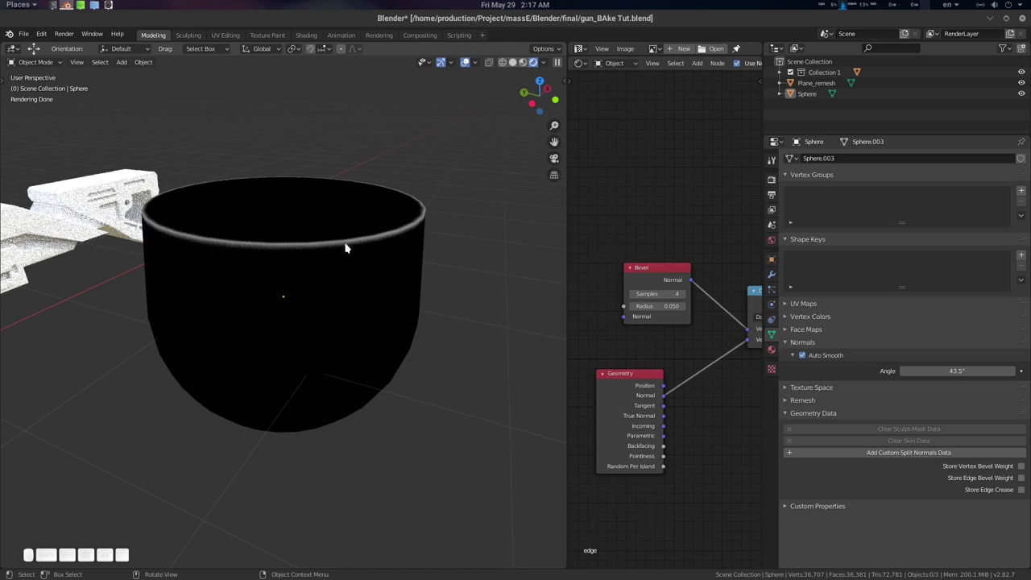
middle_drag(350, 249, 357, 269)
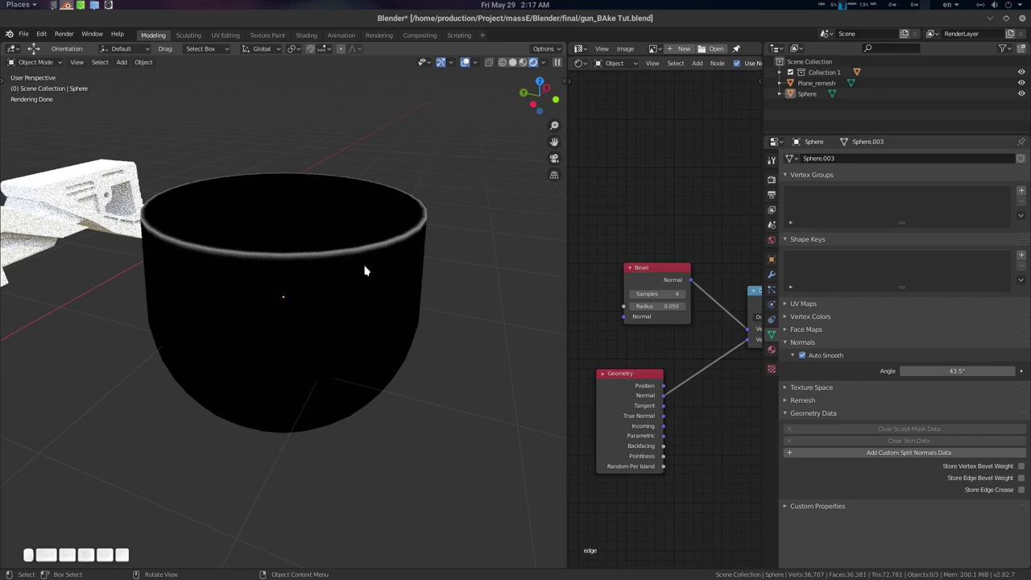
middle_drag(363, 269, 360, 263)
Lower the Auto Smooth angle to 0.7° and examine how the edge mask responds across the sphere's faces.
drag(946, 371, 903, 371)
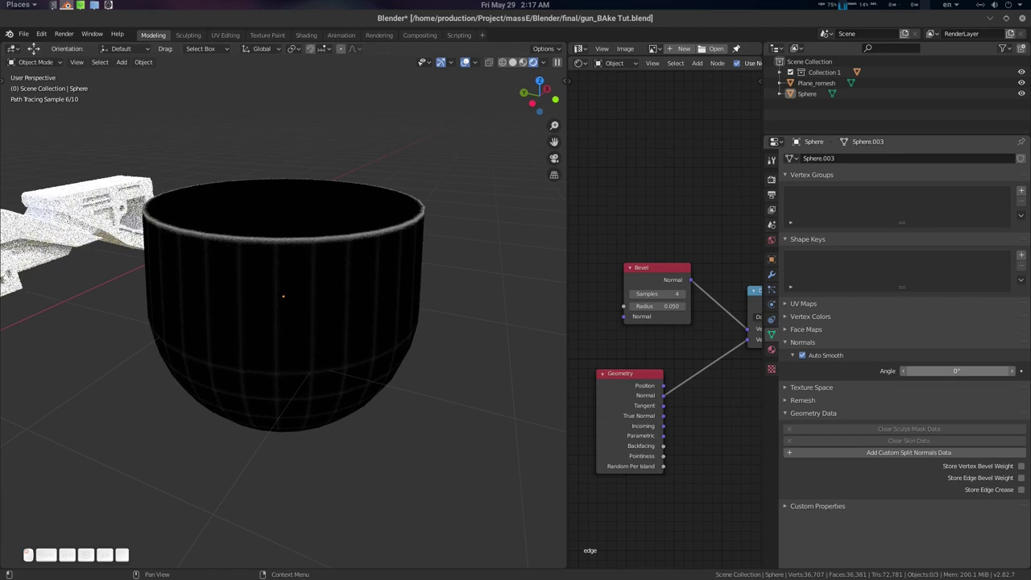
middle_drag(542, 367, 357, 279)
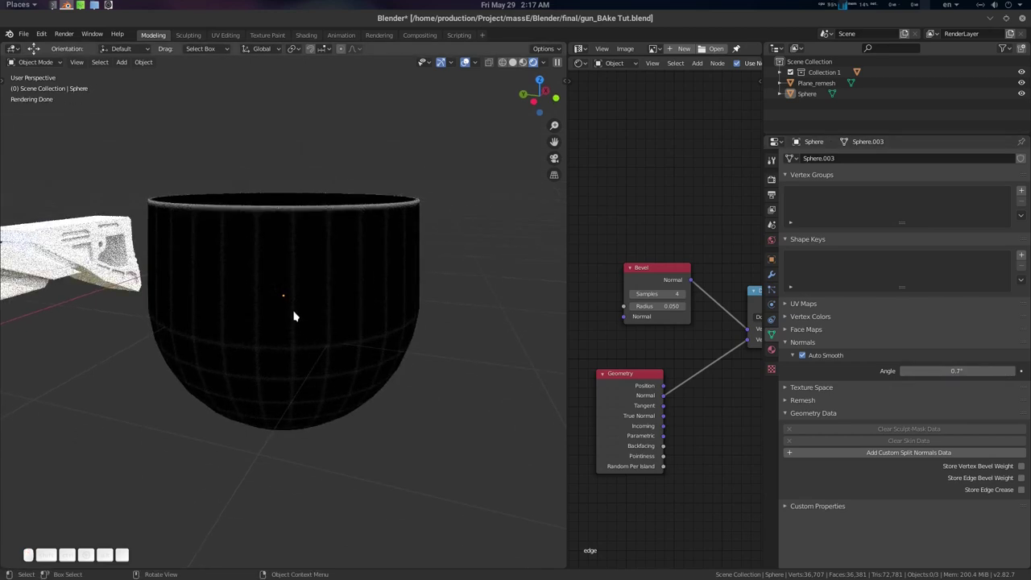
middle_drag(276, 348, 338, 218)
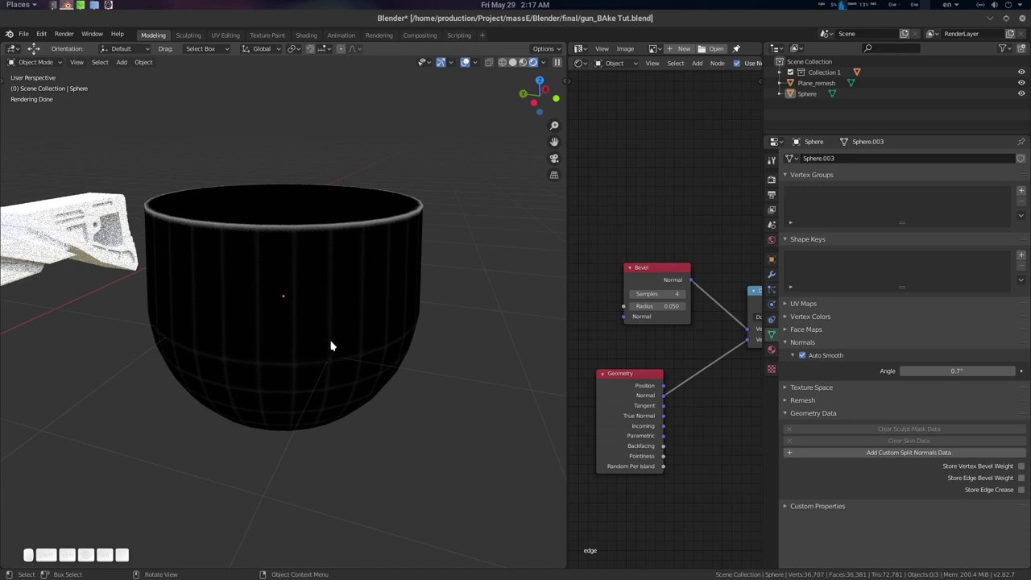
middle_drag(330, 346, 352, 349)
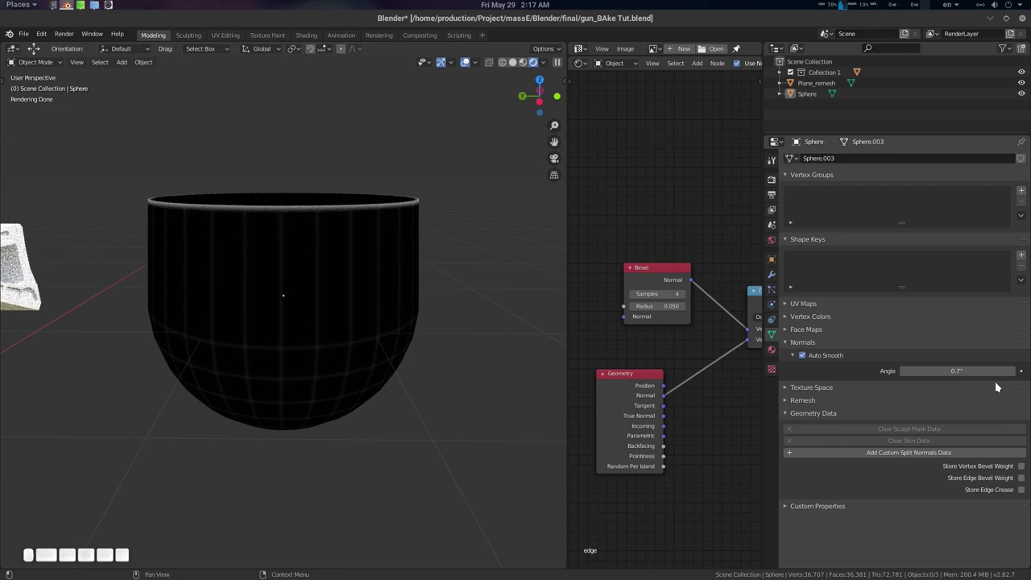
Set the Auto Smooth angle to 42.3° and add custom split normals data to the sphere.
drag(974, 371, 1010, 371)
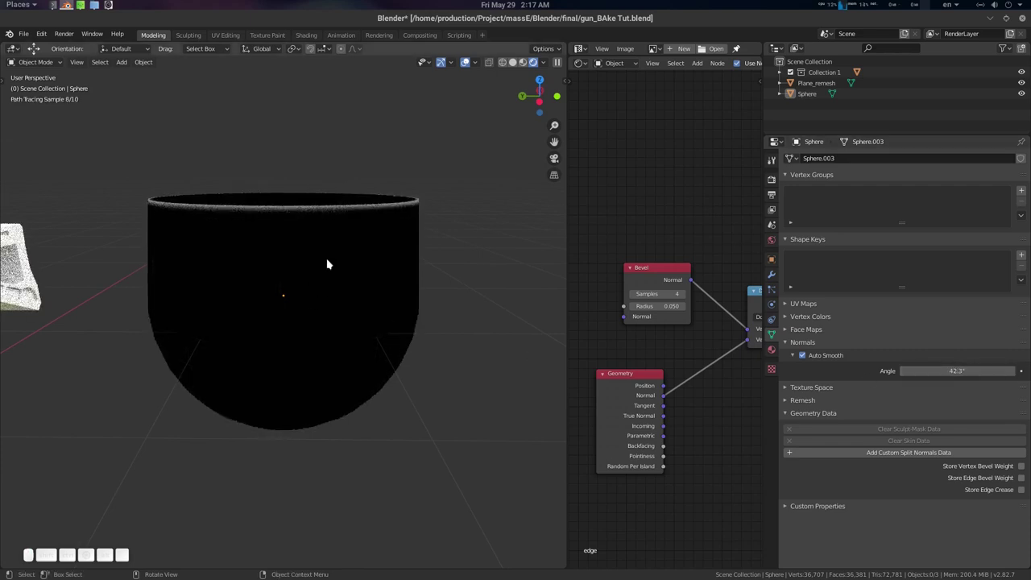
middle_drag(327, 261, 311, 286)
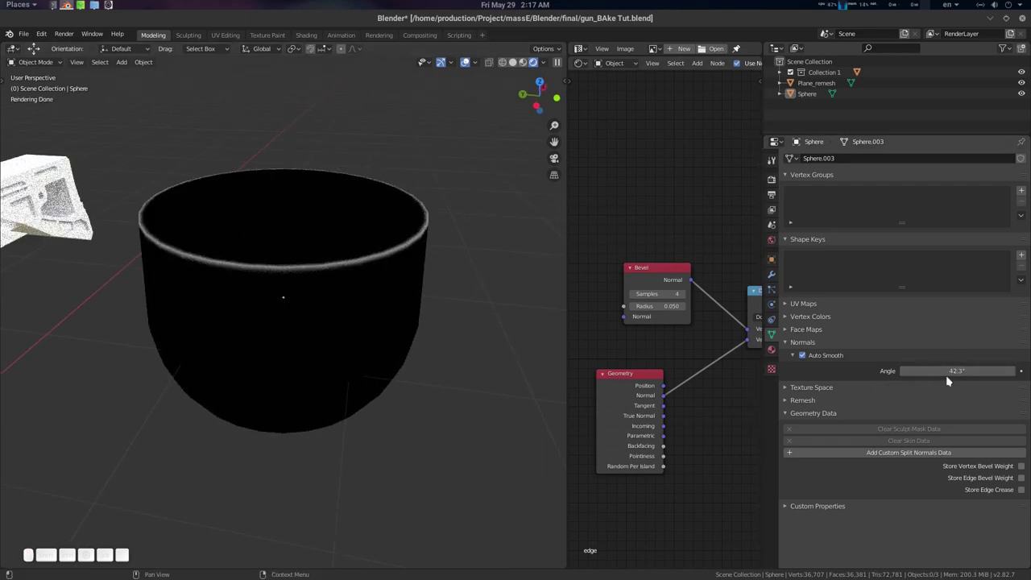
click(910, 453)
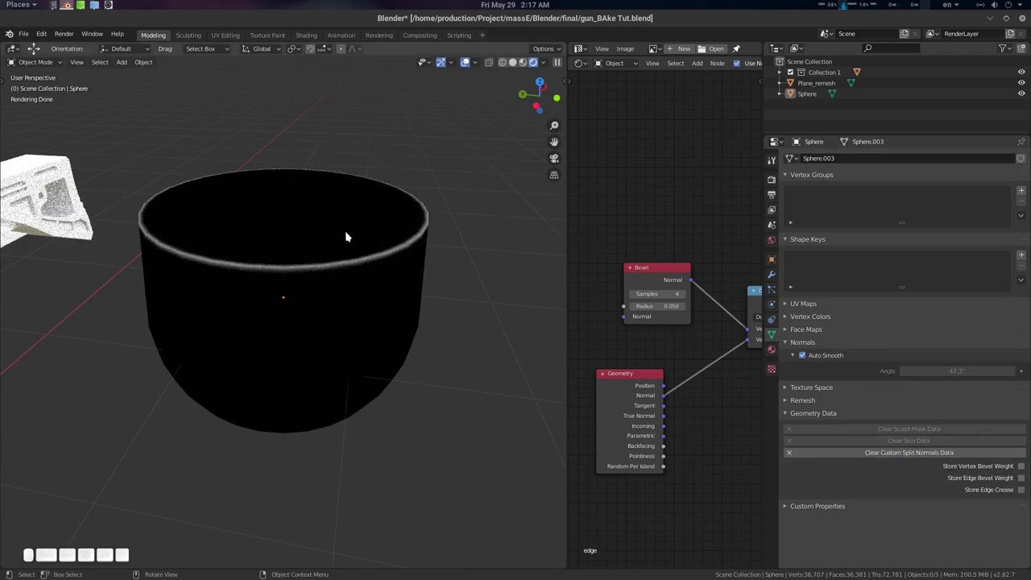
Switch the viewport to solid shading and look over the gun model beside the sphere.
click(513, 62)
scroll(332, 280, down, 6)
scroll(303, 294, down, 2)
mouse_move(131, 301)
shift+middle_down()
mouse_move(303, 294)
mouse_move(269, 276)
shift+middle_up()
scroll(276, 279, up, 1)
shift+middle_drag(196, 272, 312, 271)
scroll(327, 270, up, 3)
Widen the node editor again by shrinking the properties editor, and frame the sphere in rendered shading.
drag(762, 199, 1013, 199)
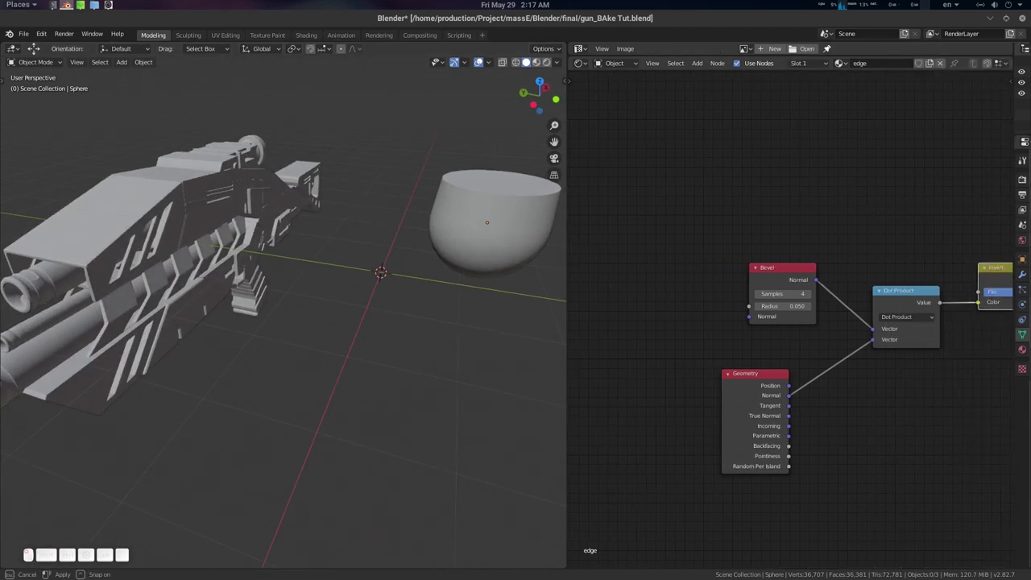
scroll(876, 235, up, 1)
middle_drag(877, 234, 849, 224)
middle_drag(478, 232, 294, 256)
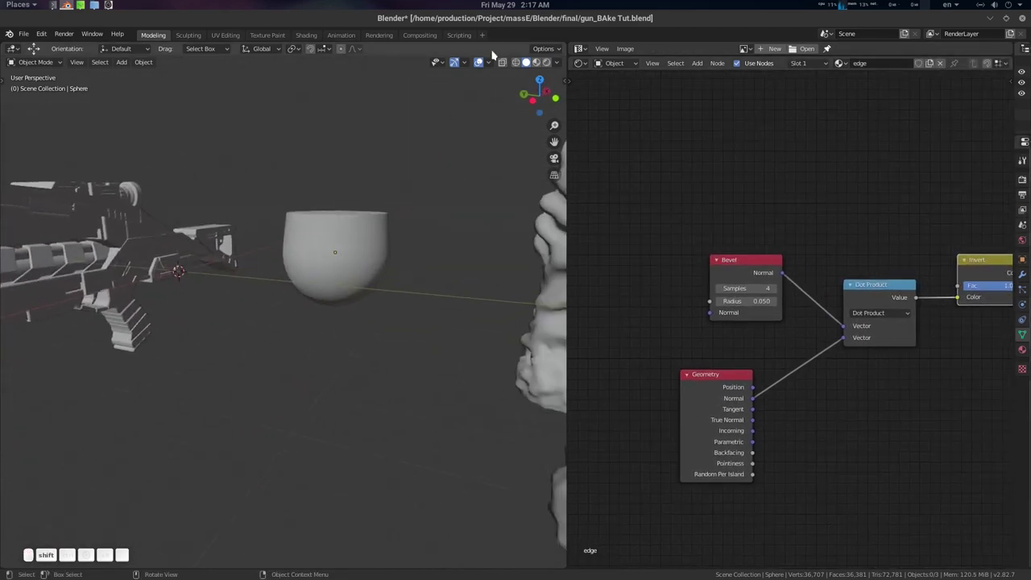
click(546, 64)
scroll(392, 245, up, 3)
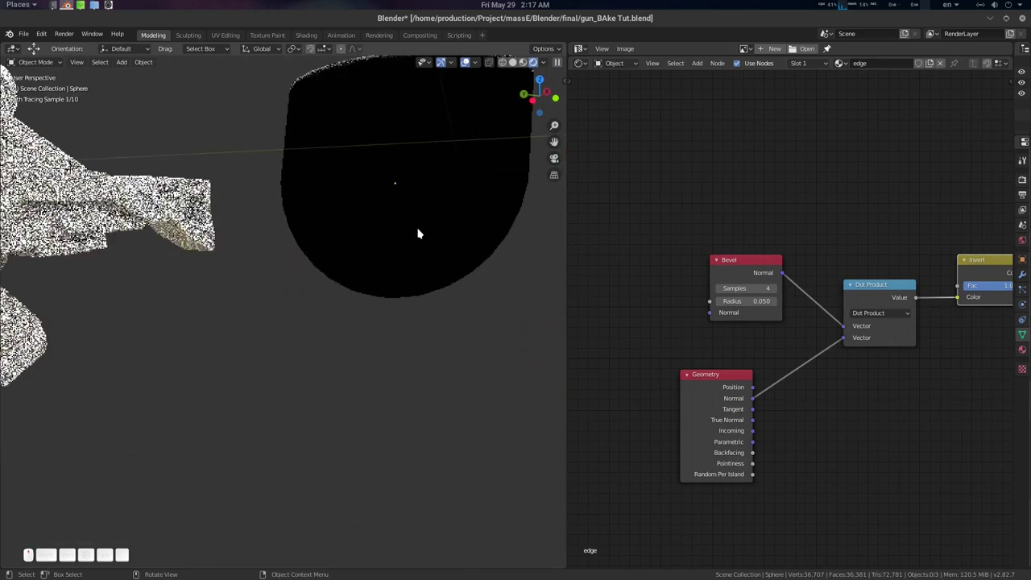
shift+middle_drag(419, 233, 381, 285)
Set the Bevel node to 10 samples with a radius of 0.05.
scroll(697, 296, up, 2)
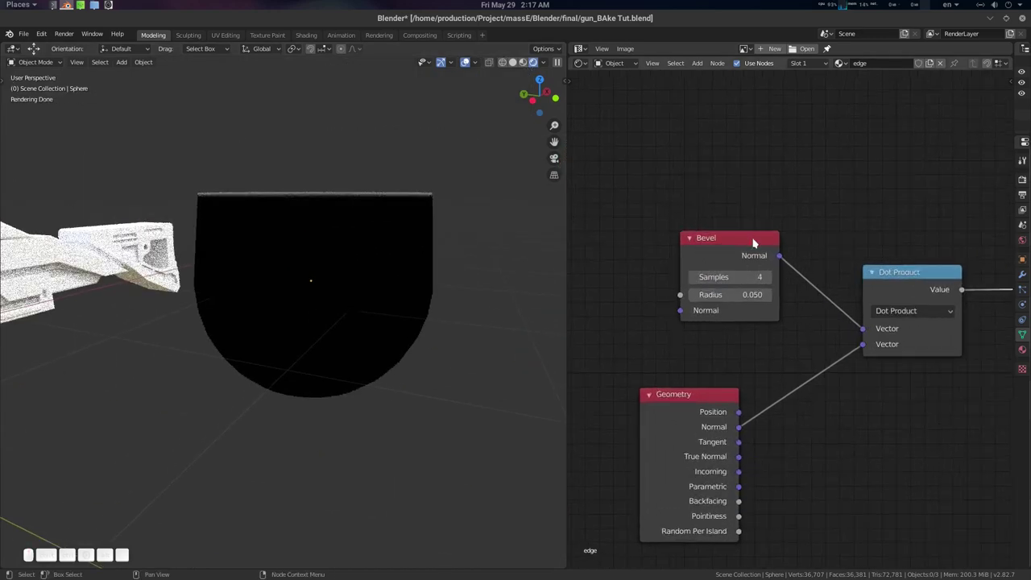
click(750, 276)
text(10)
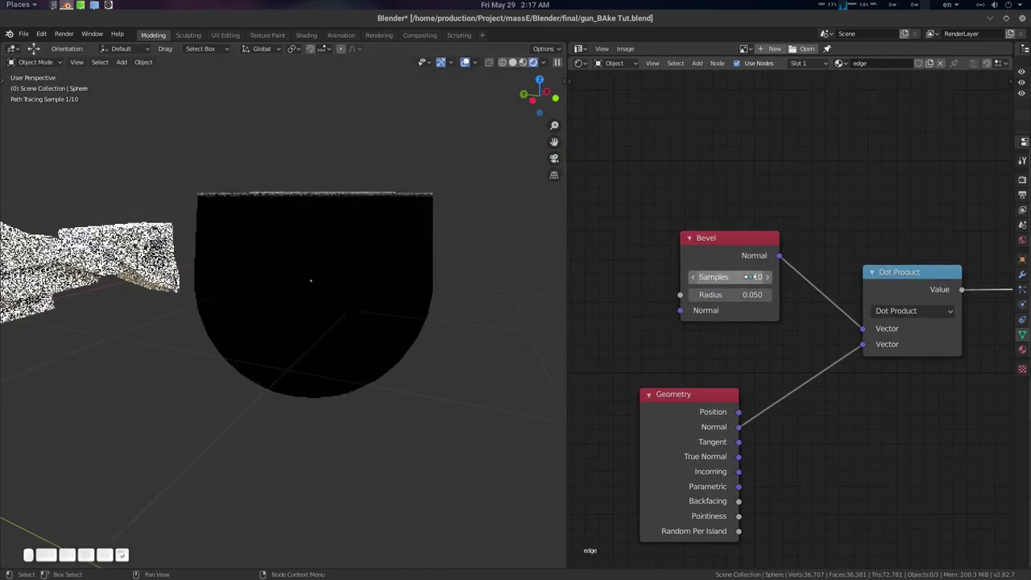
key(Return)
click(751, 294)
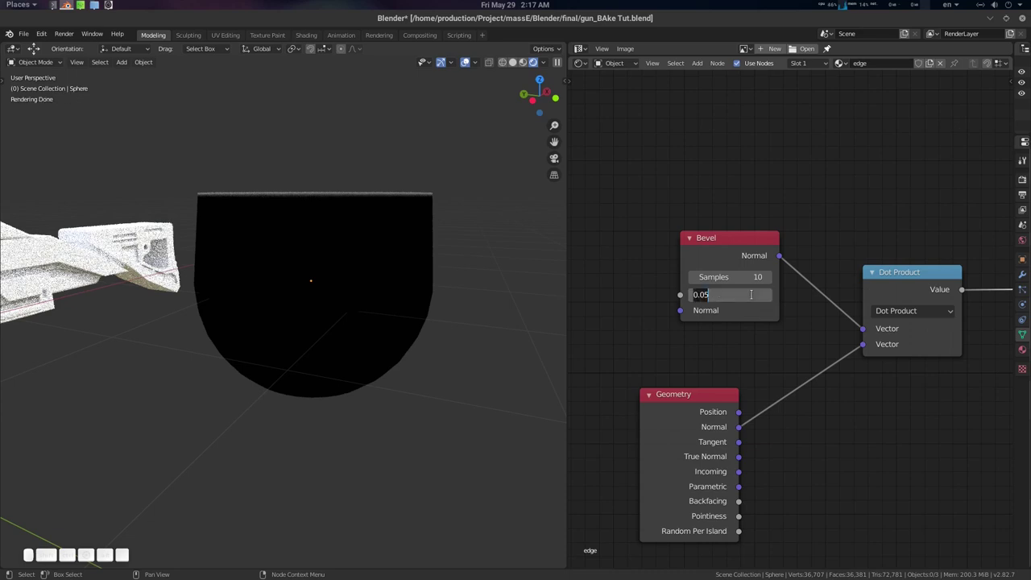
text(.05)
key(Return)
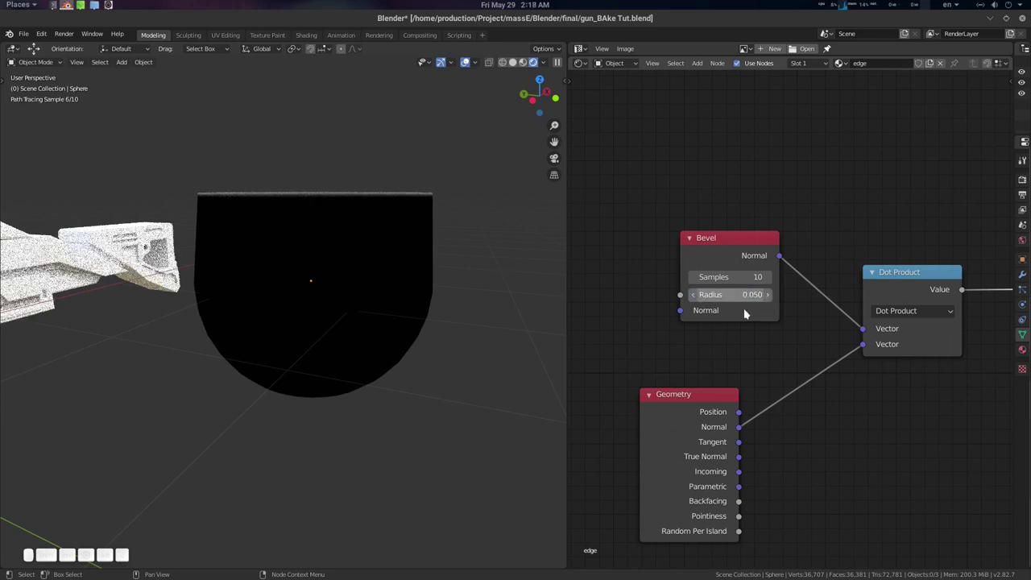
Move the Dot Product node closer to the Bevel node and group the Bevel, Geometry, Dot Product and Invert nodes.
middle_drag(703, 348, 705, 313)
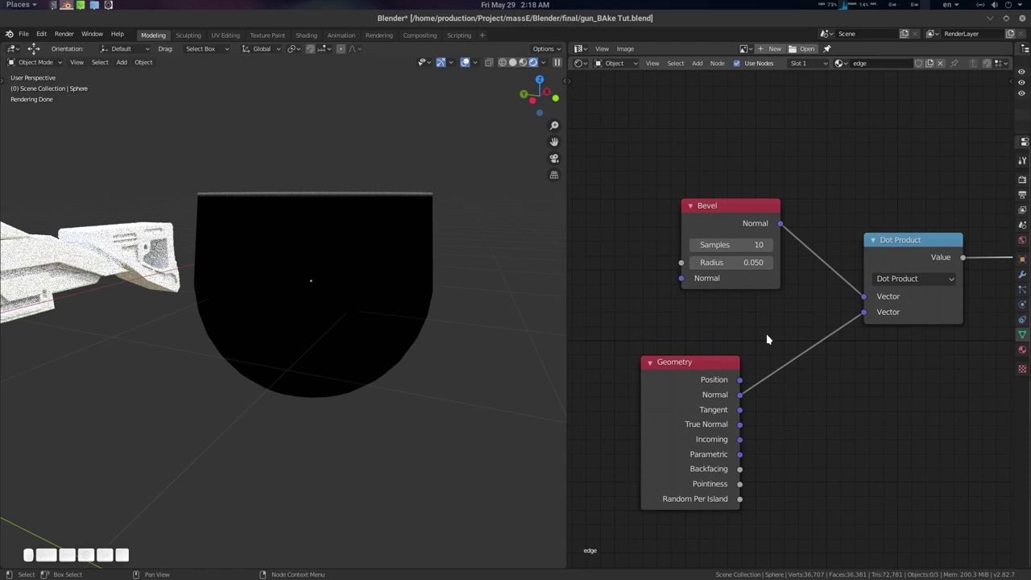
scroll(755, 332, down, 3)
middle_drag(830, 342, 816, 358)
scroll(816, 358, down, 1)
drag(905, 260, 801, 280)
drag(637, 202, 890, 483)
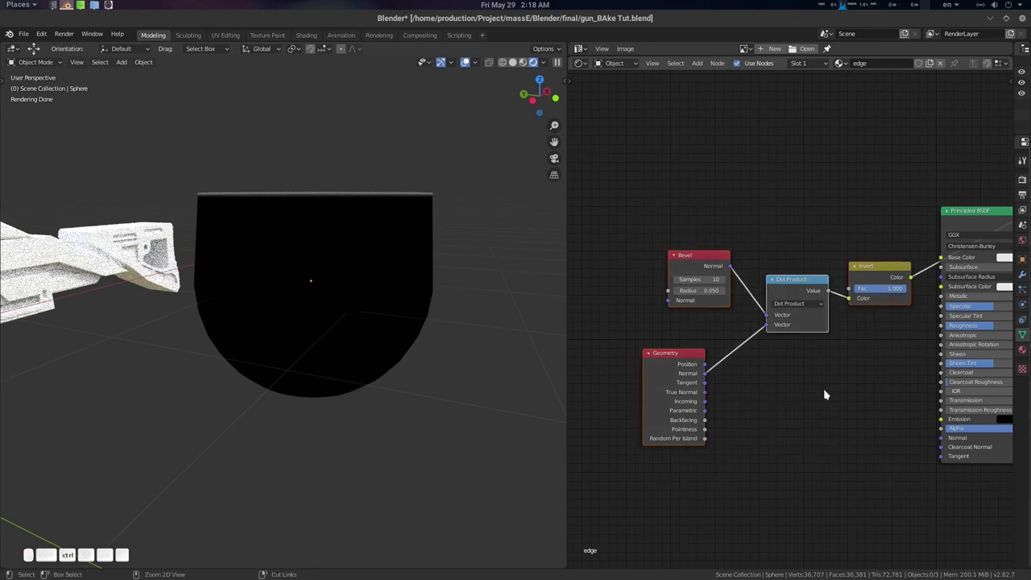
key(ctrl+g)
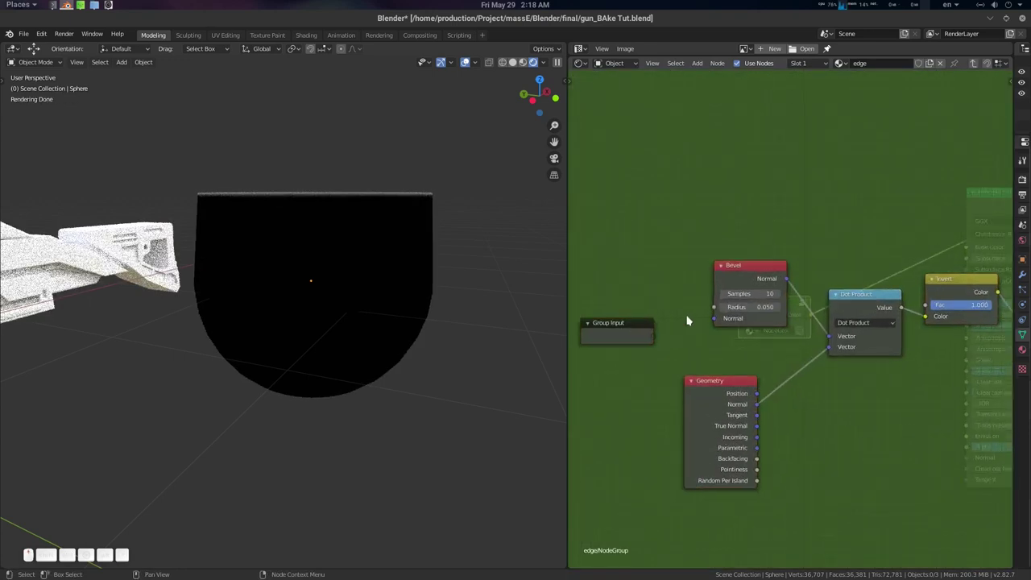
Expose the Bevel node's Radius and Normal inputs through the Group Input node and exit the node group.
middle_drag(687, 320, 771, 322)
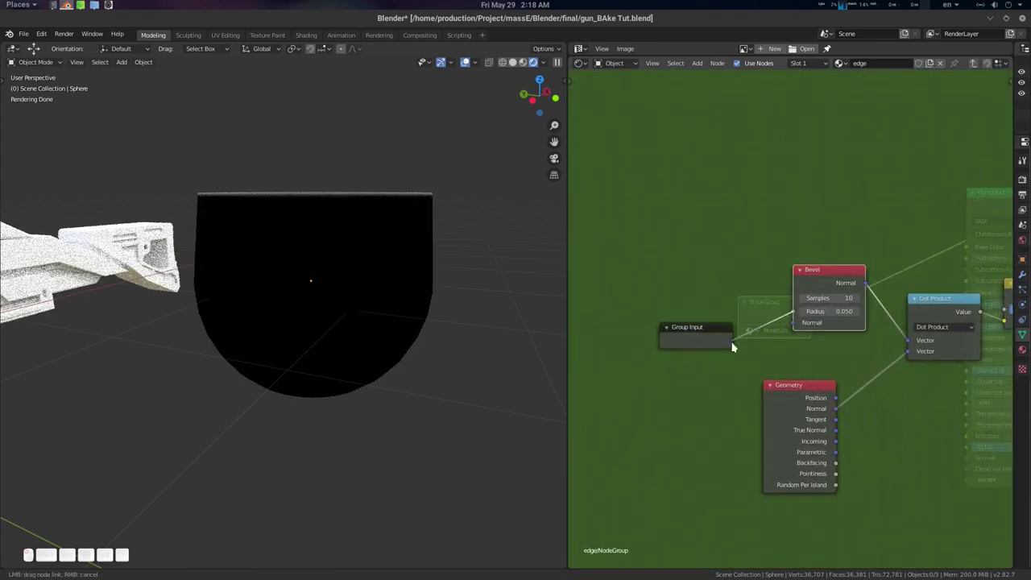
drag(732, 346, 731, 341)
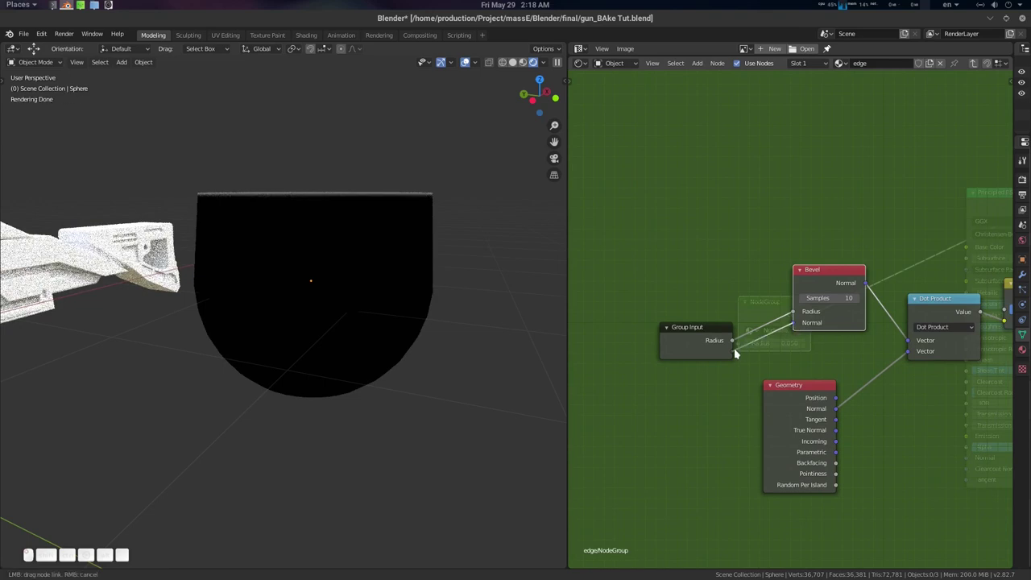
middle_drag(776, 375, 714, 327)
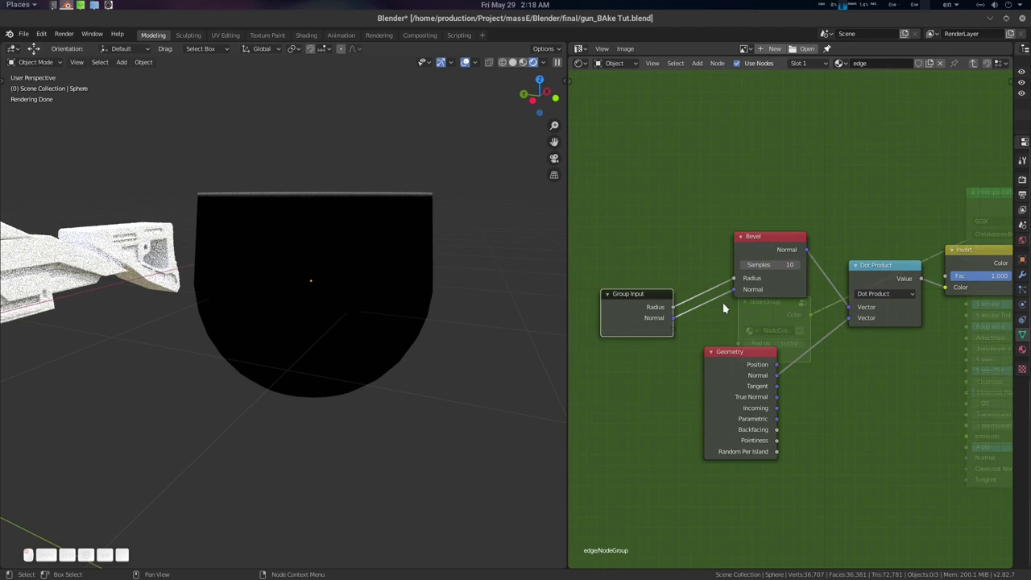
key(Tab)
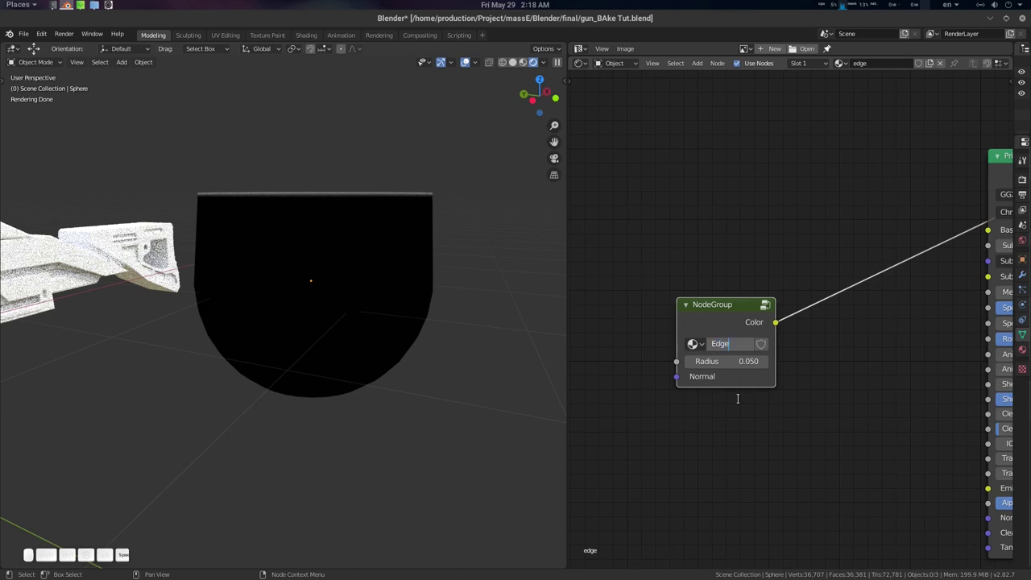
Name the node group Edge Mask and move it slightly upward.
key(Return)
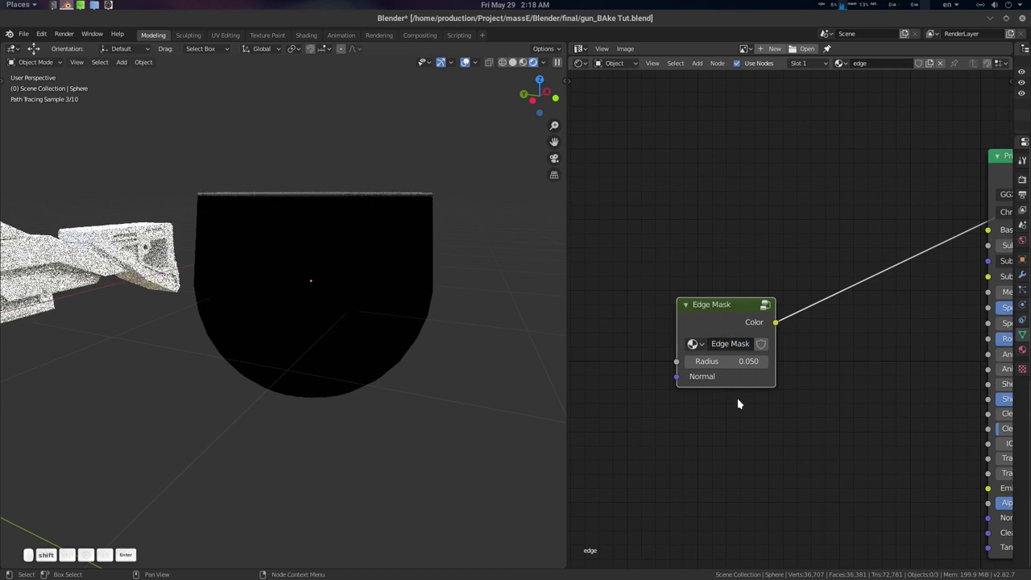
drag(725, 309, 728, 281)
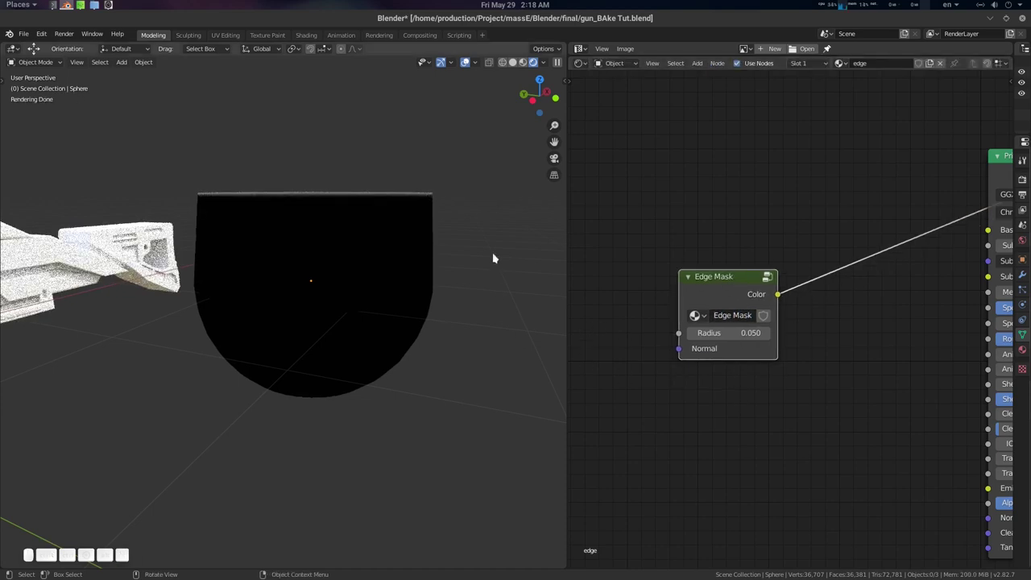
Select the gun, add the Edge Mask group node to its mask material, and preview the group's Color output.
scroll(381, 285, down, 6)
mouse_move(406, 293)
middle_down()
mouse_move(392, 294)
mouse_move(403, 283)
middle_up()
click(198, 272)
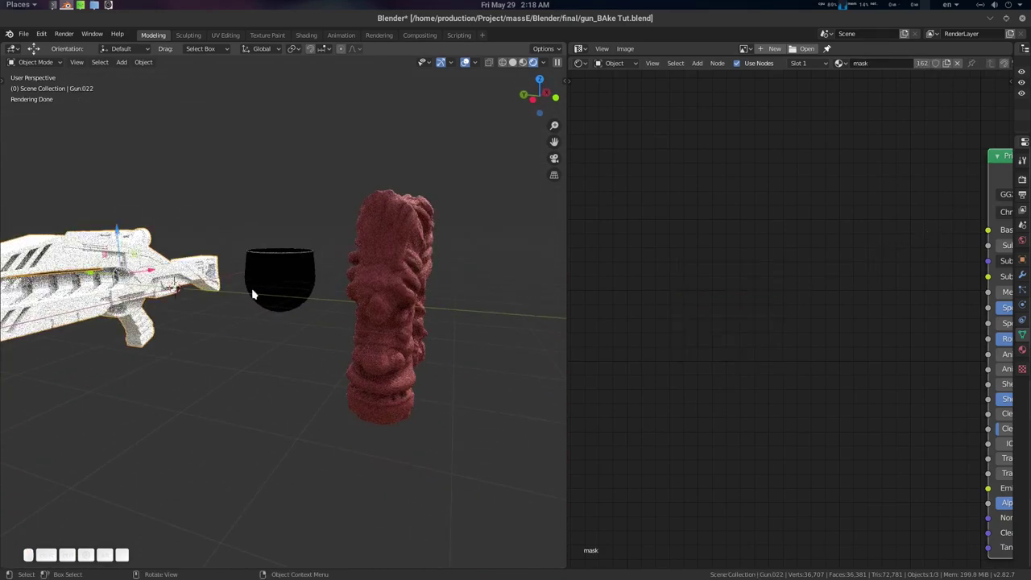
shift+middle_drag(195, 282, 382, 303)
middle_drag(383, 303, 343, 303)
scroll(470, 290, up, 5)
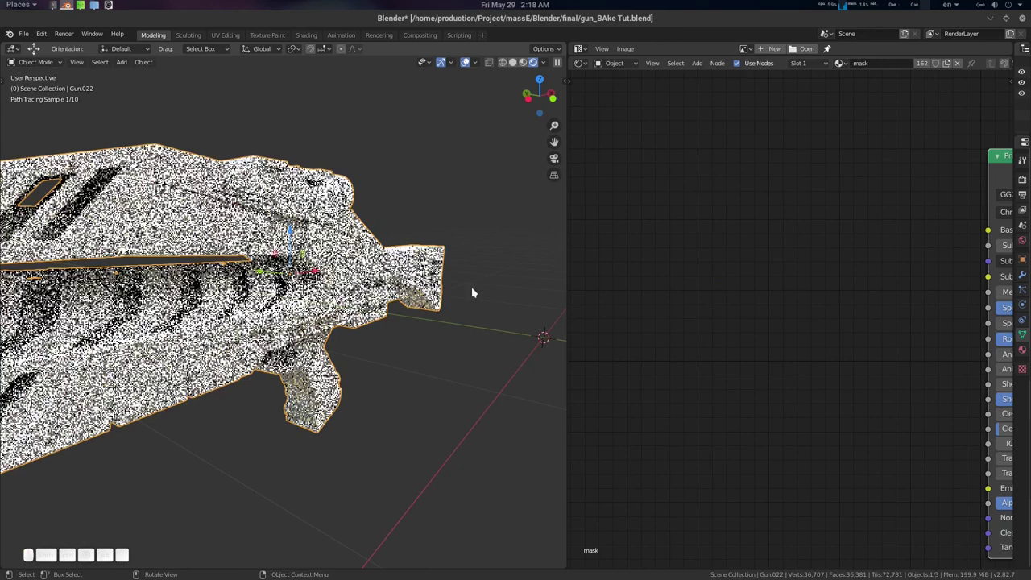
scroll(838, 239, down, 6)
middle_drag(827, 253, 802, 221)
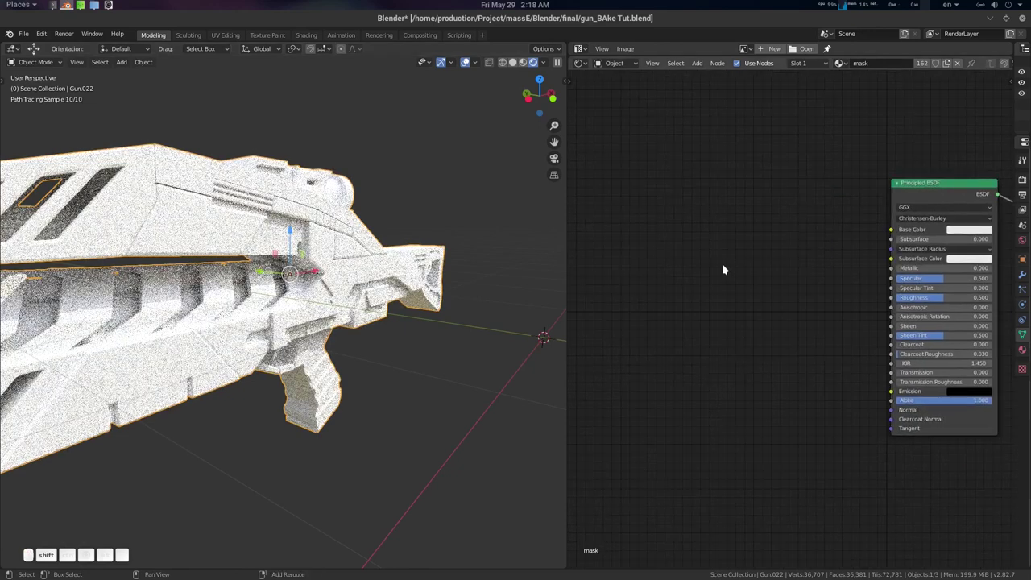
key(shift+a)
click(726, 267)
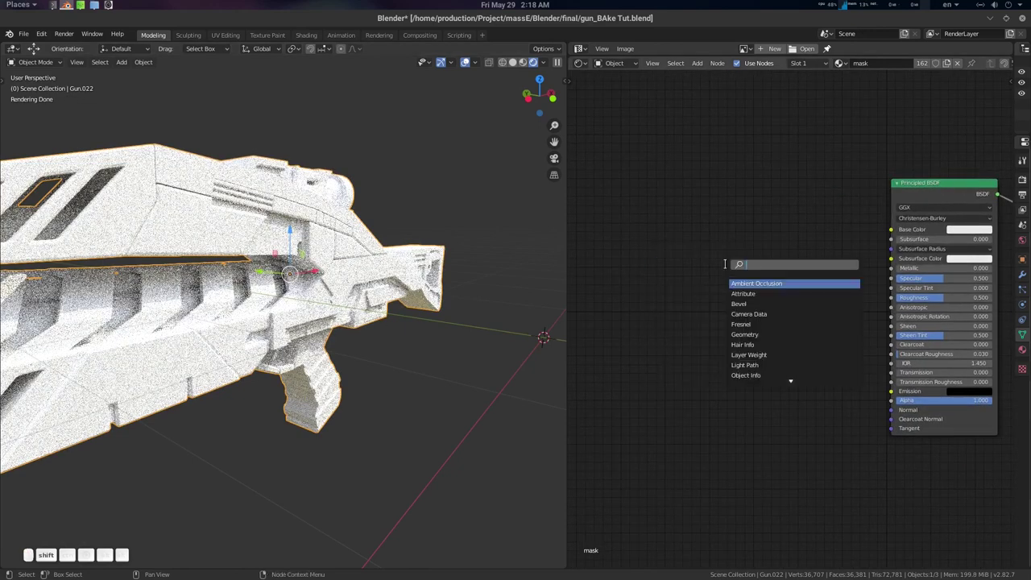
text(edg)
key(Return)
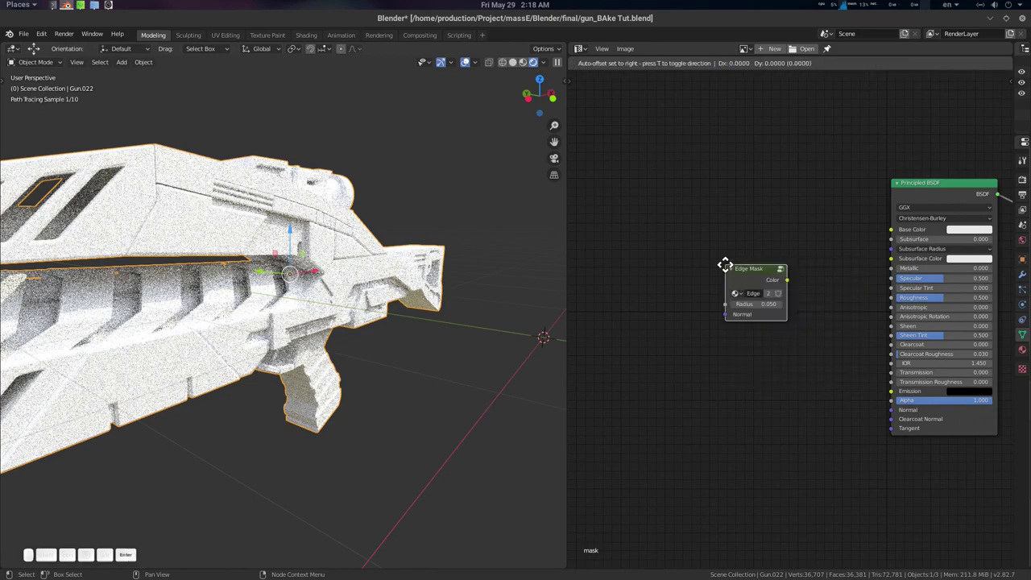
click(688, 266)
ctrl+shift+click(705, 272)
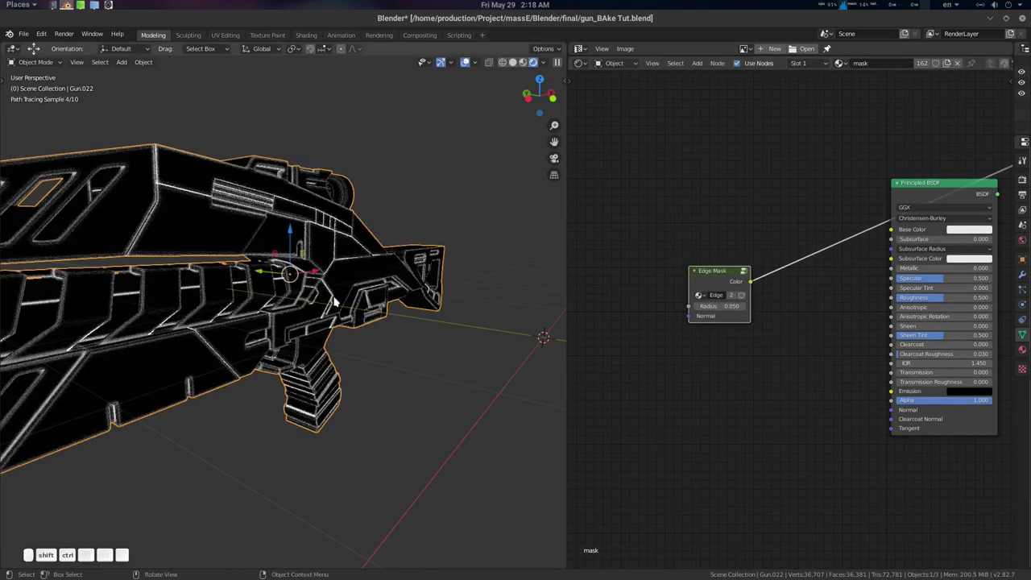
Set the gun material's Edge Mask radius to 0.030 and check the thinner edges from the muzzle end.
middle_drag(306, 298, 382, 263)
scroll(368, 308, down, 4)
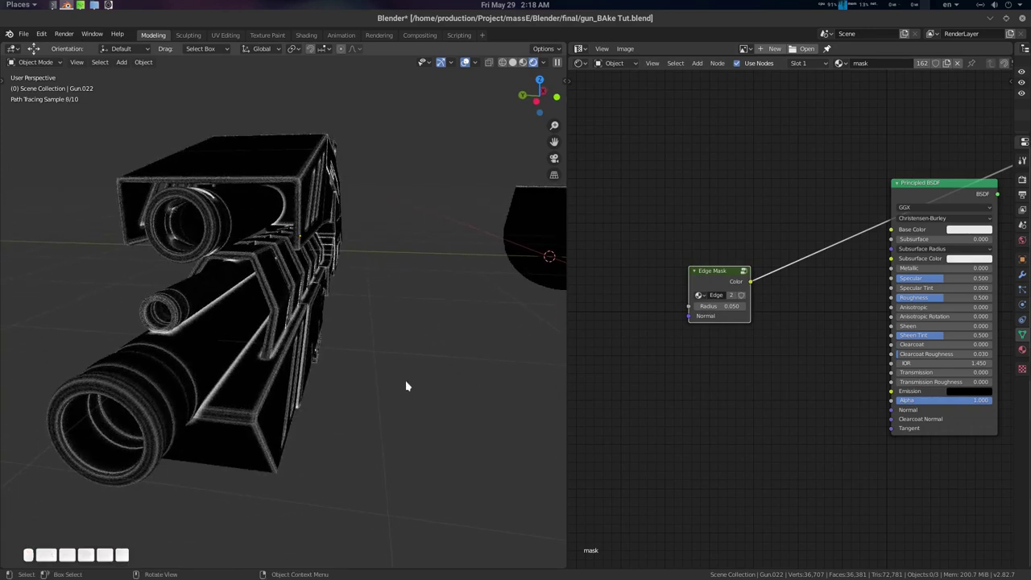
scroll(736, 340, up, 5)
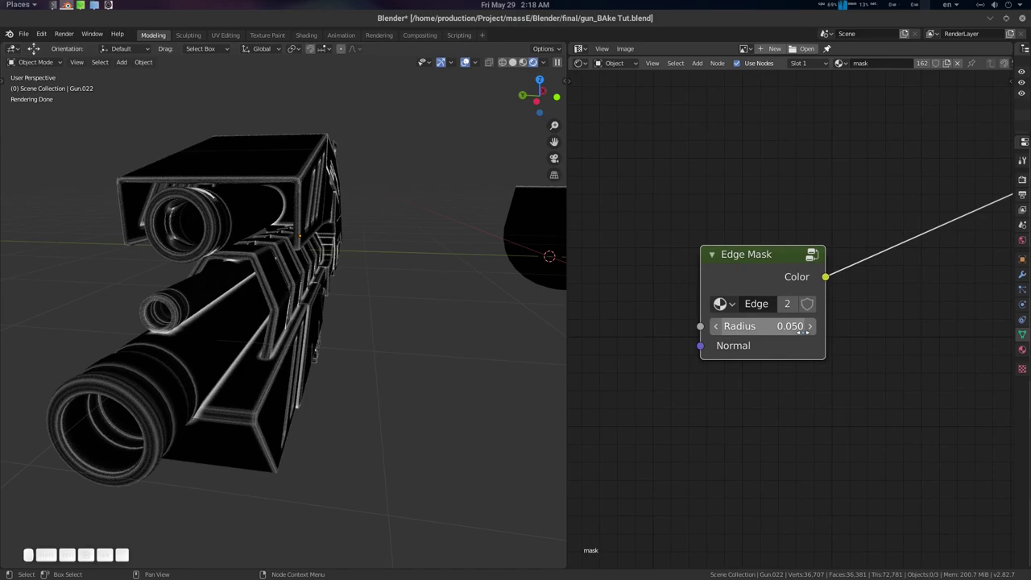
mouse_move(762, 326)
mouse_down()
mouse_move(780, 327)
mouse_move(765, 325)
mouse_up()
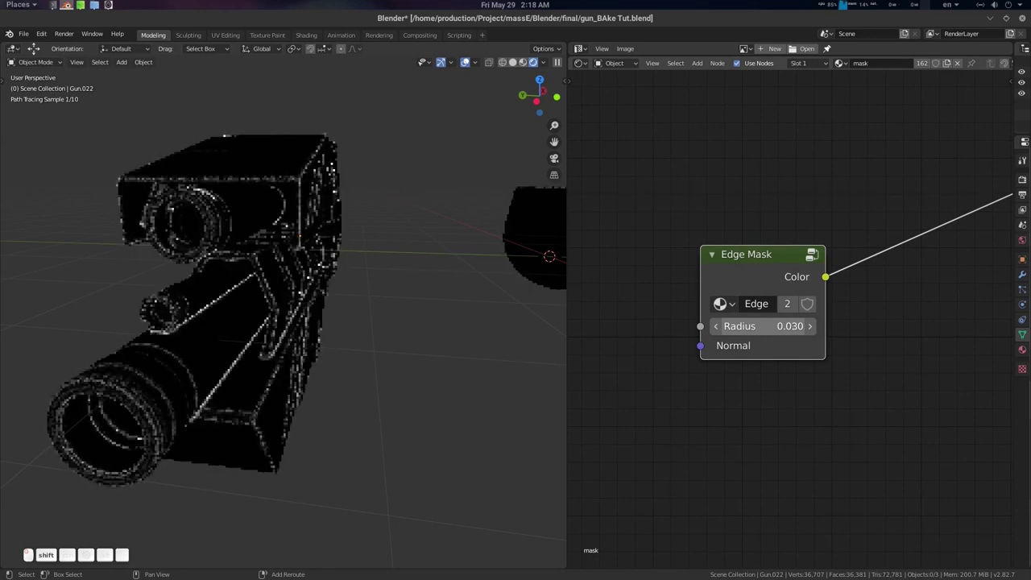
drag(765, 325, 761, 325)
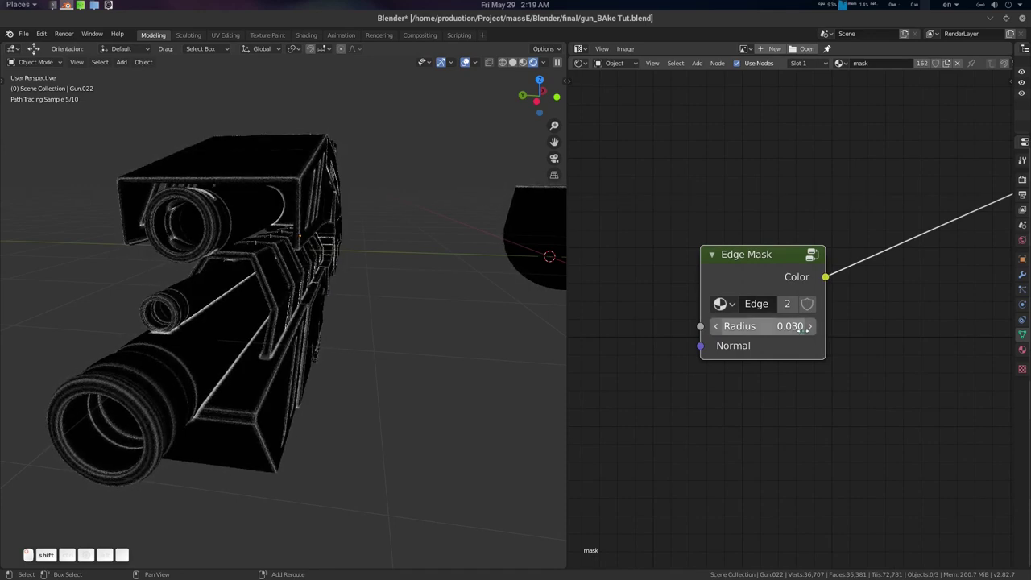
Set the gun material's Edge Mask radius to 0.050 and inspect the edges around the barrels.
middle_drag(403, 337, 338, 342)
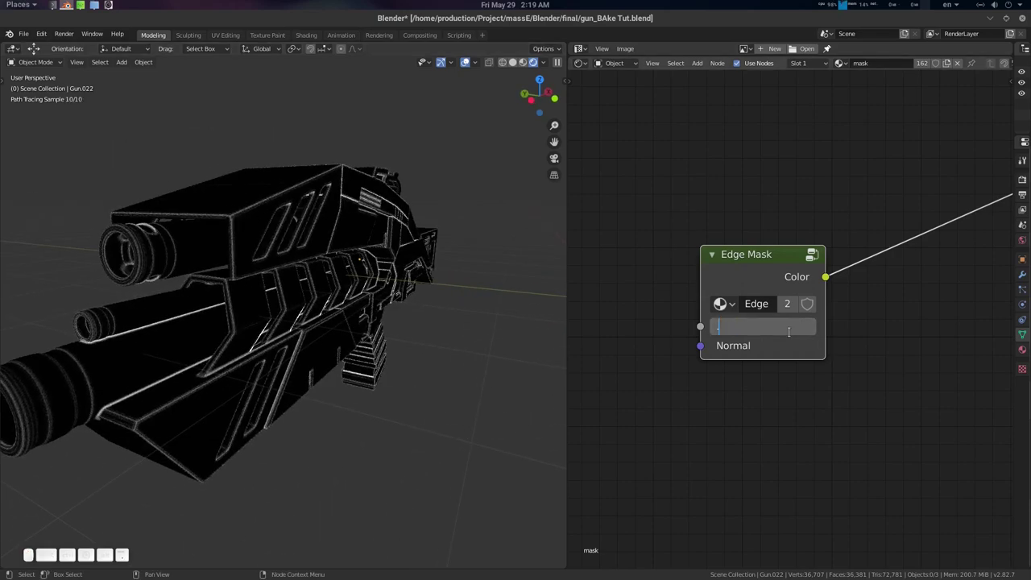
key(Return)
shift+middle_drag(357, 322, 398, 327)
scroll(379, 328, up, 5)
scroll(398, 327, down, 4)
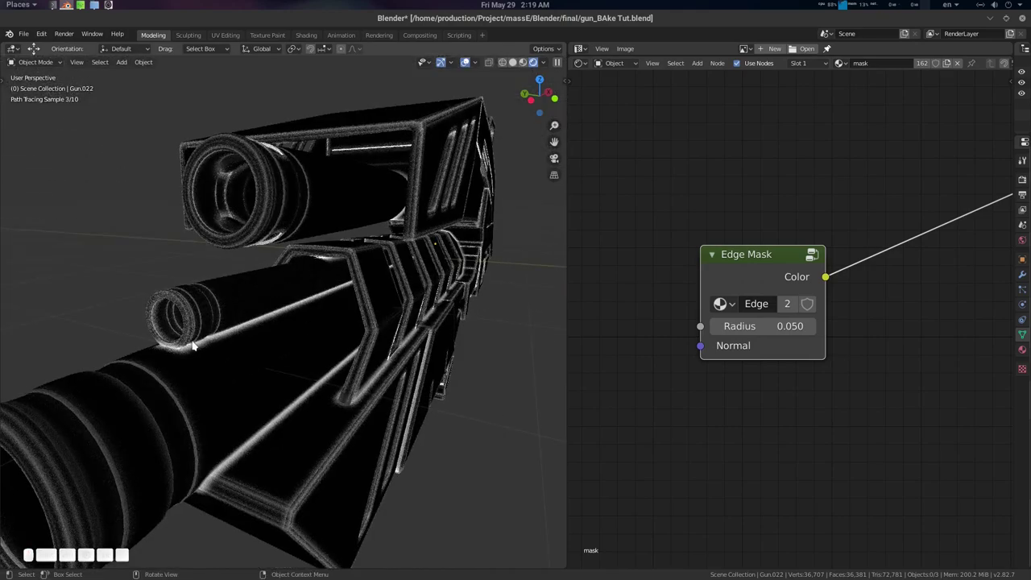
middle_drag(228, 477, 300, 404)
Separate the gun's entire mesh by loose parts, return to Object Mode and clear the selection.
click(300, 405)
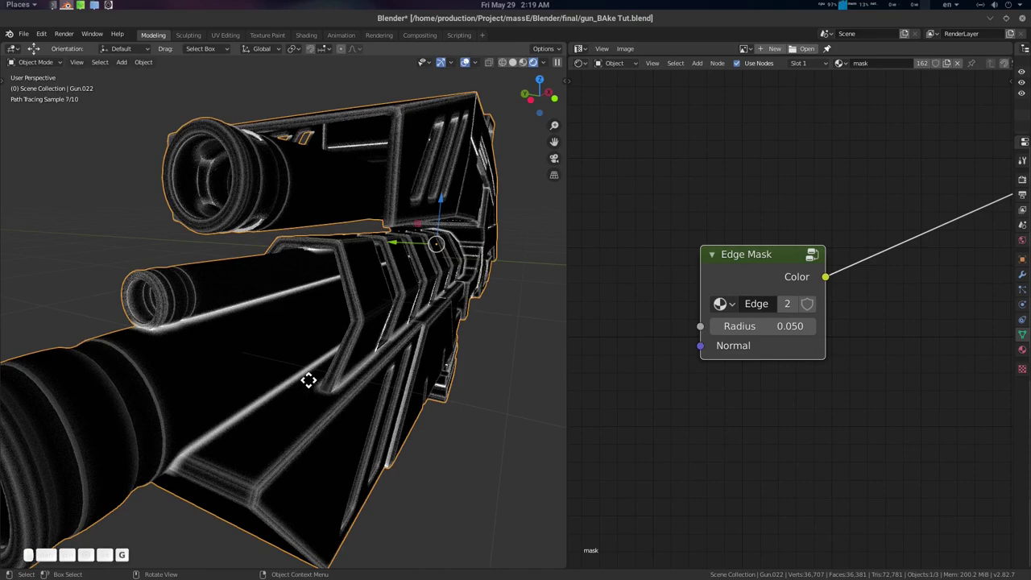
right_click(299, 383)
scroll(290, 301, down, 4)
middle_drag(314, 313, 297, 315)
key(Tab)
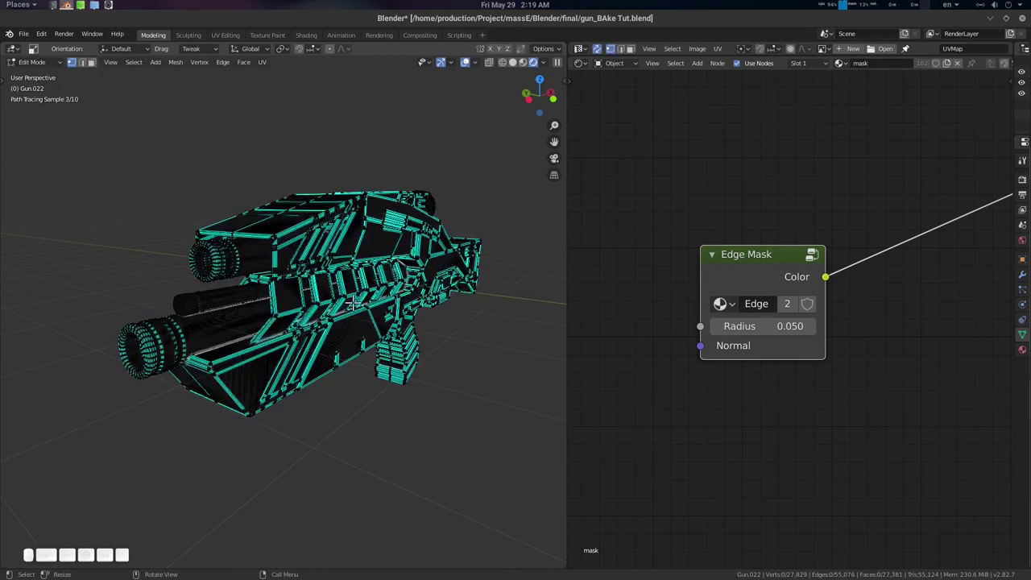
key(a)
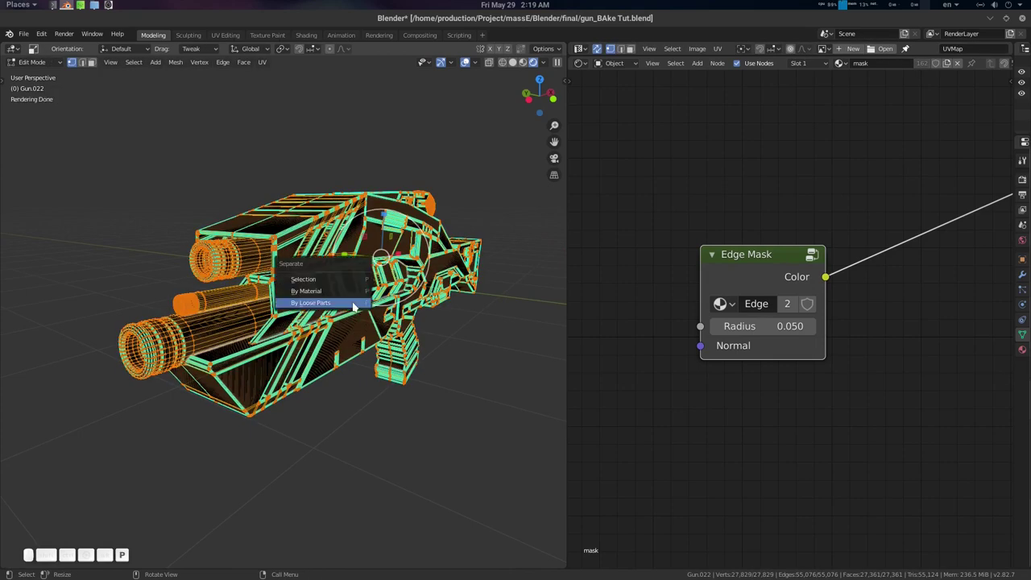
click(353, 303)
key(Tab)
key(alt+a)
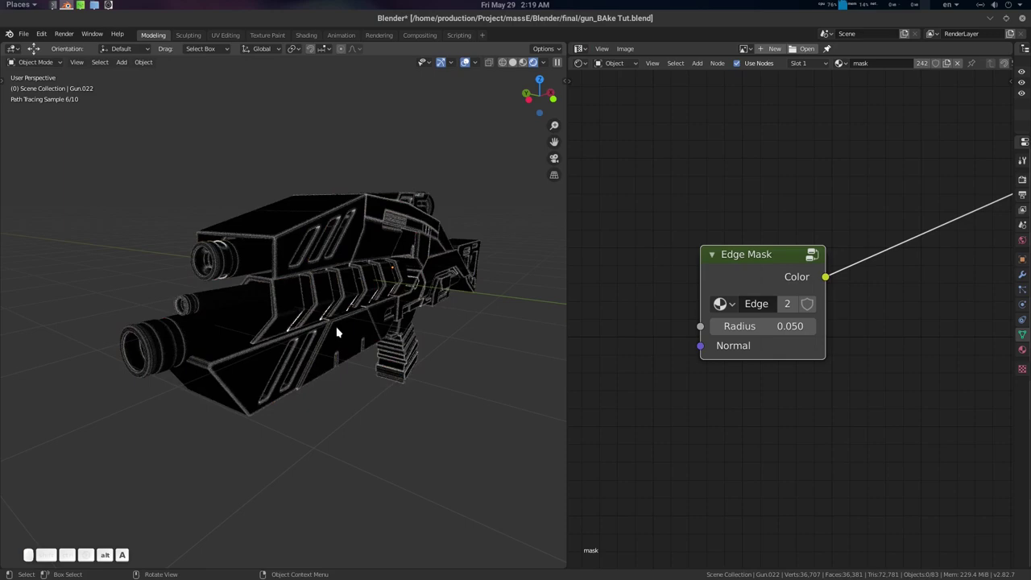
Try moving the large lower barrel on its own, cancel the move and clear the selection.
middle_drag(158, 322, 197, 352)
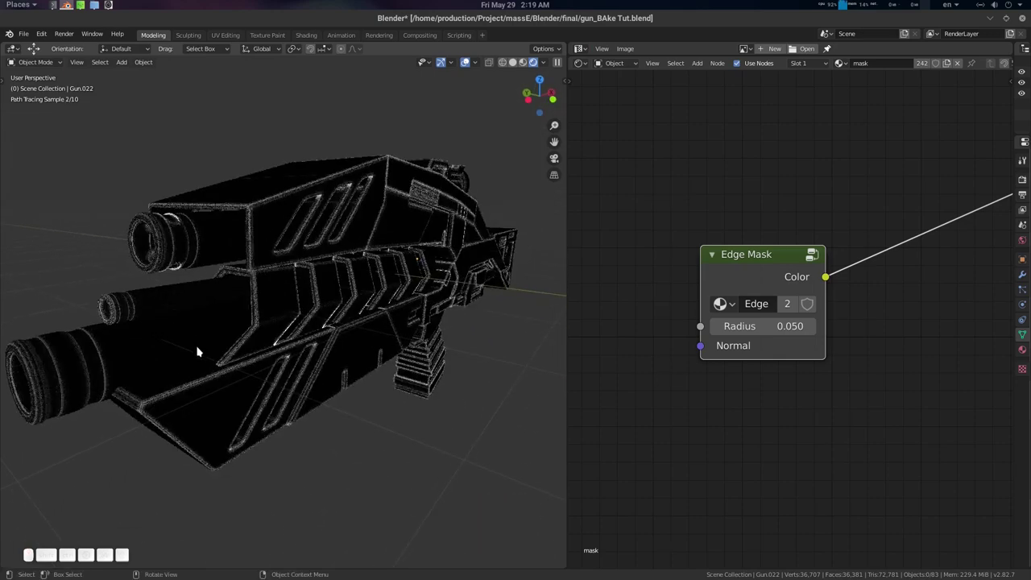
click(158, 361)
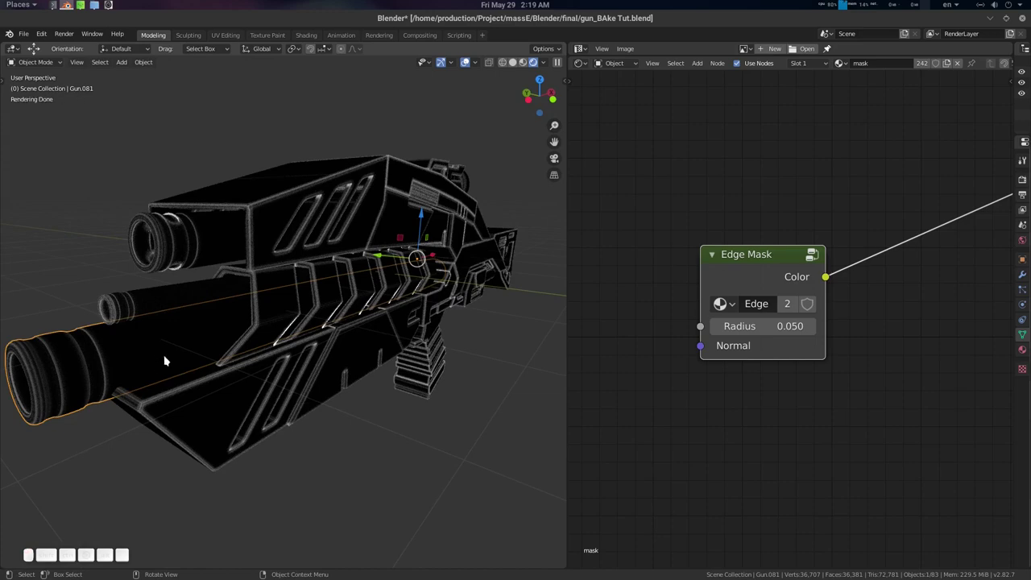
key(g)
right_click(166, 353)
middle_drag(221, 363, 223, 369)
key(alt+a)
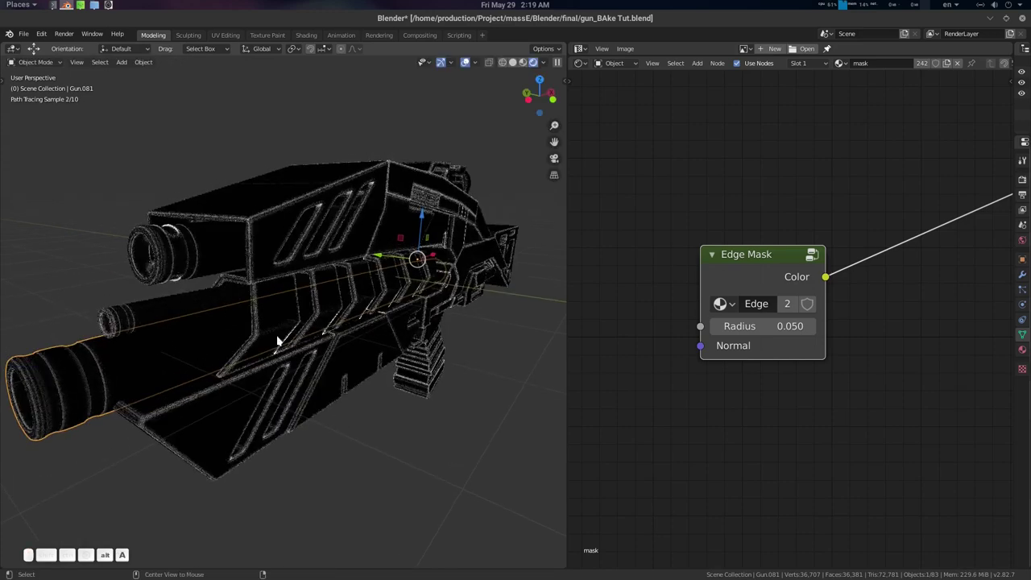
key(alt+a)
Lasso all the gun parts, make the large lower barrel active, join them into one object and deselect it.
scroll(322, 291, down, 3)
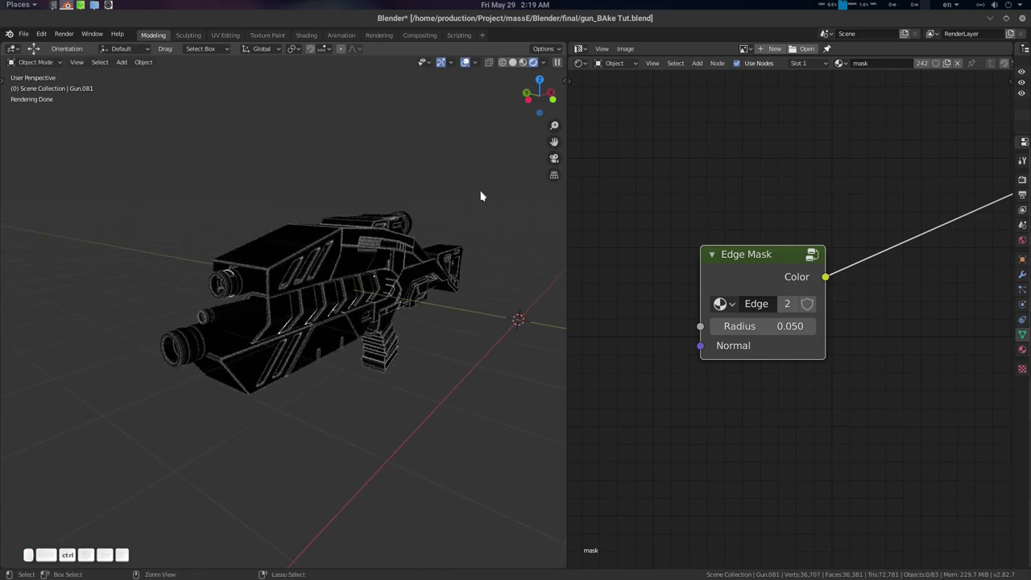
mouse_move(480, 196)
ctrl+right_down()
mouse_move(179, 466)
mouse_move(473, 450)
mouse_move(479, 200)
ctrl+right_up()
scroll(327, 369, up, 2)
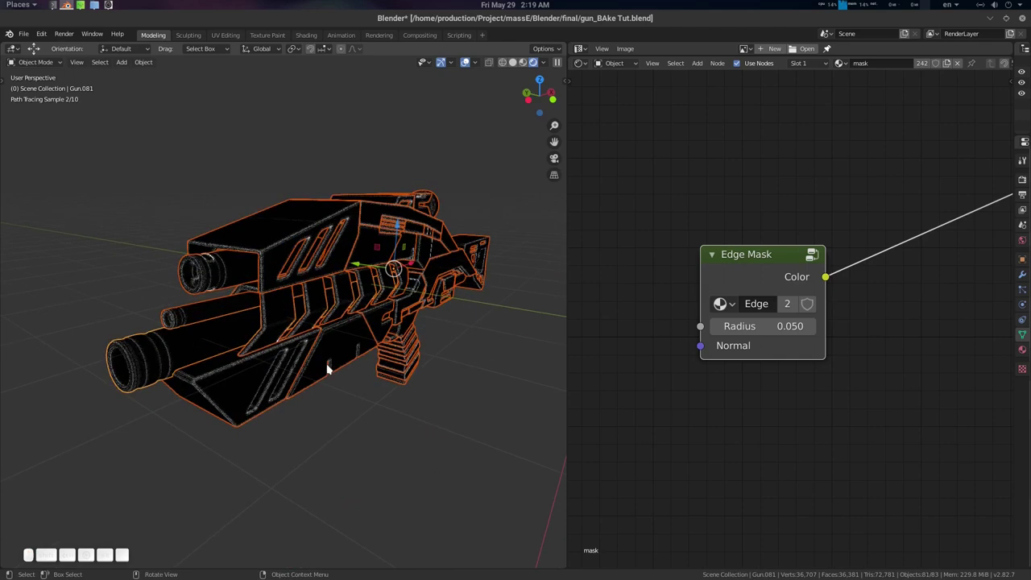
shift+click(192, 358)
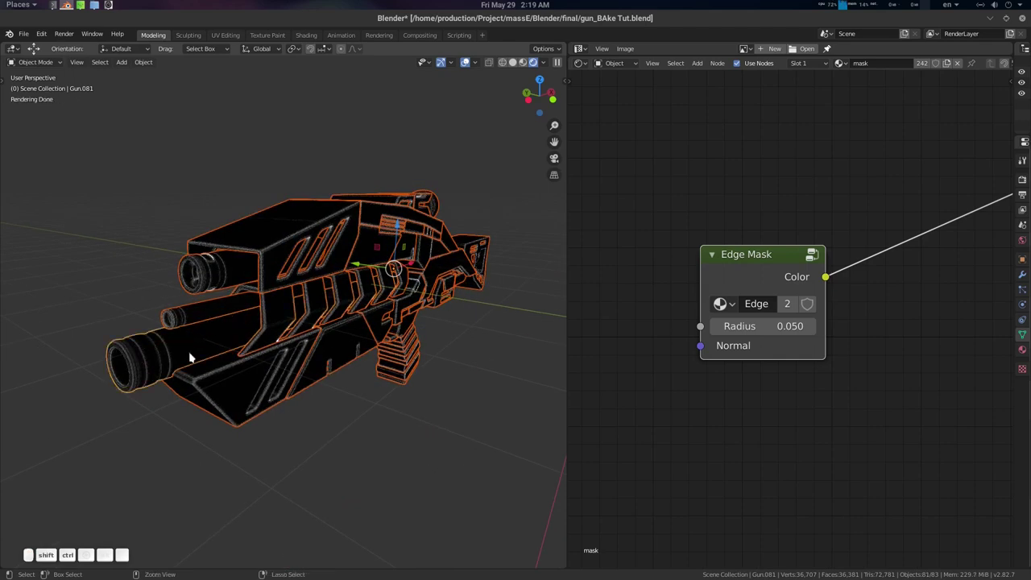
key(alt+a)
middle_drag(281, 345, 316, 309)
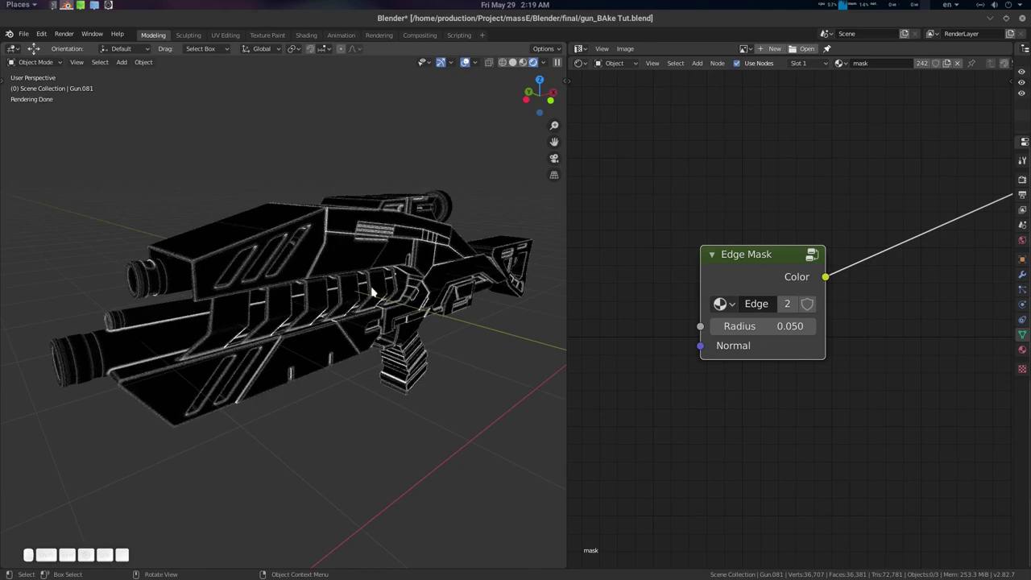
Select the wrinkled red cloth model and bring its Normal Map and Principled BSDF nodes into view.
scroll(467, 310, down, 5)
shift+middle_drag(466, 310, 350, 270)
shift+middle_drag(415, 286, 356, 276)
scroll(422, 278, up, 2)
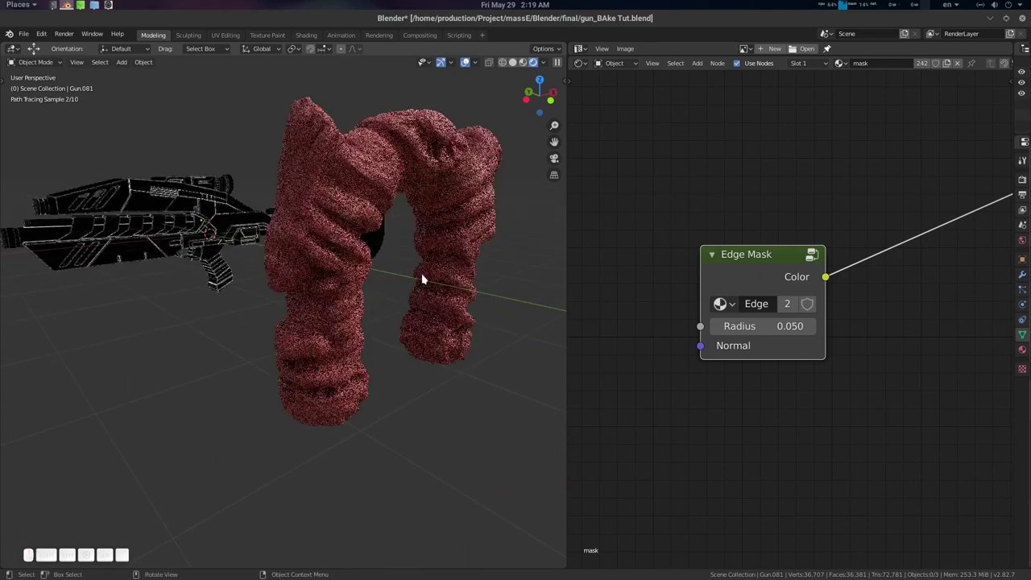
shift+middle_drag(422, 279, 373, 322)
click(413, 236)
scroll(778, 320, down, 4)
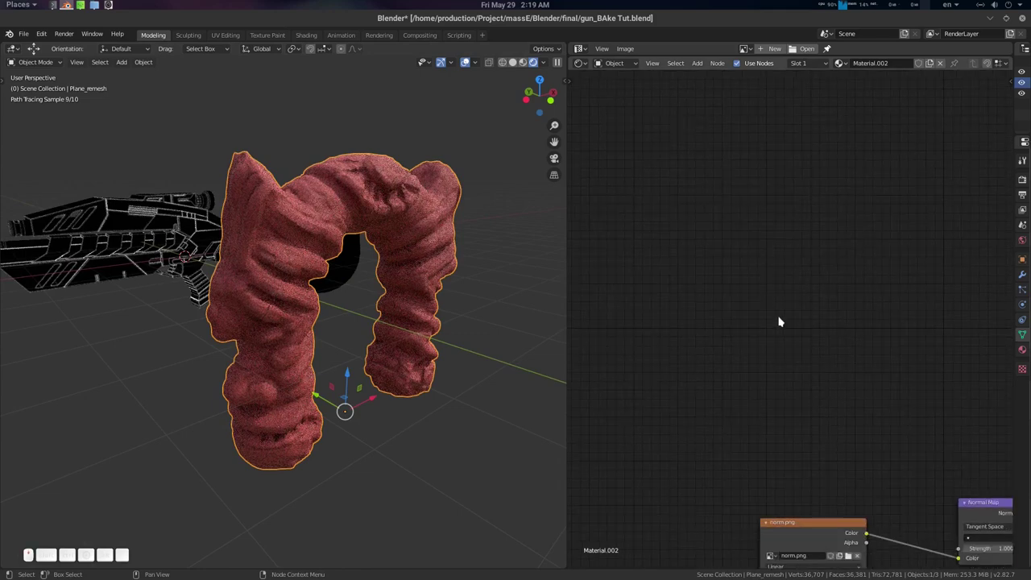
middle_drag(779, 322, 970, 354)
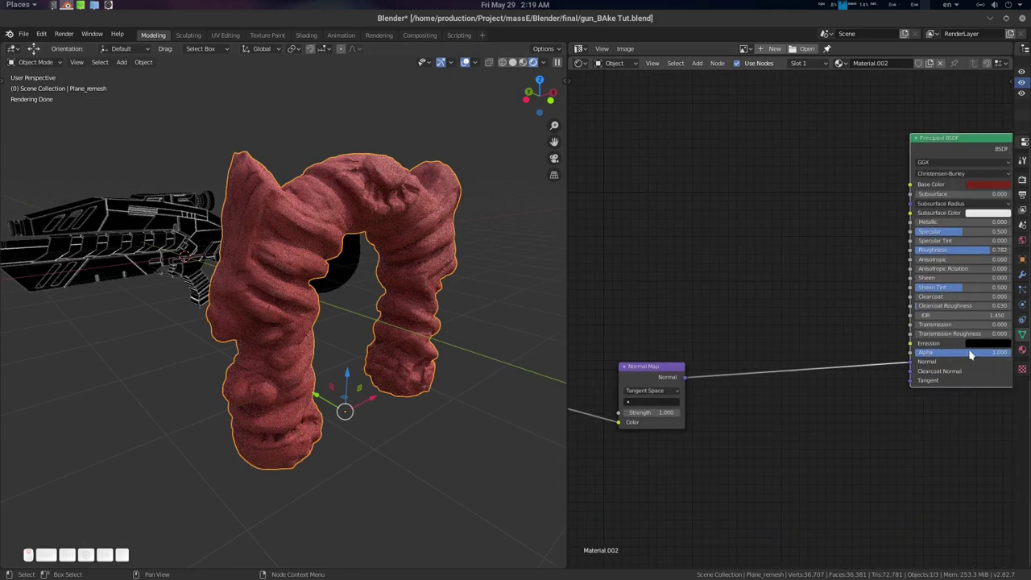
Disconnect the cloth's Normal Map from the Principled BSDF Normal input to compare the surface, and reconnect it.
mouse_move(430, 299)
middle_down()
mouse_move(511, 129)
mouse_move(540, 279)
middle_up()
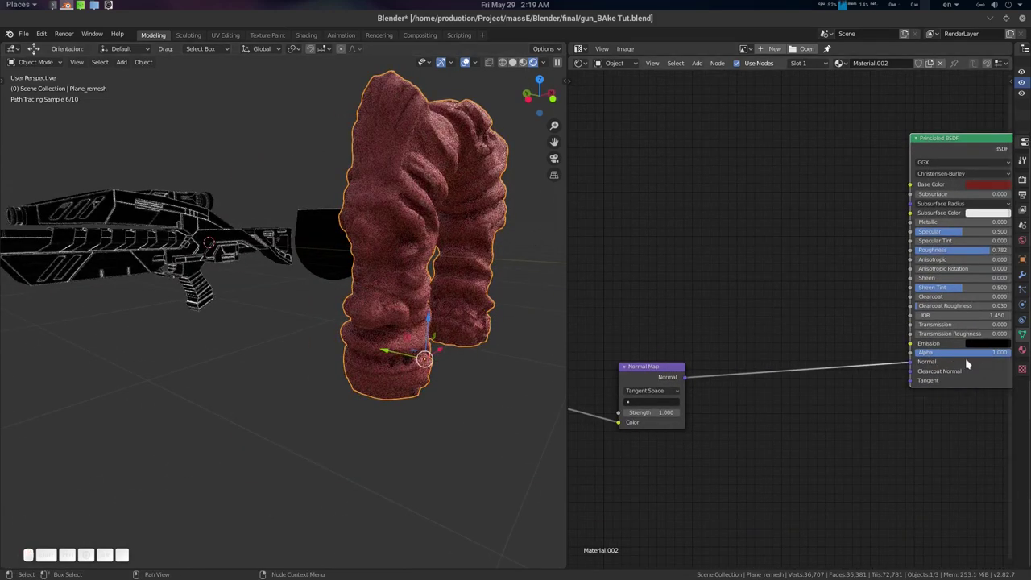
drag(909, 367, 890, 377)
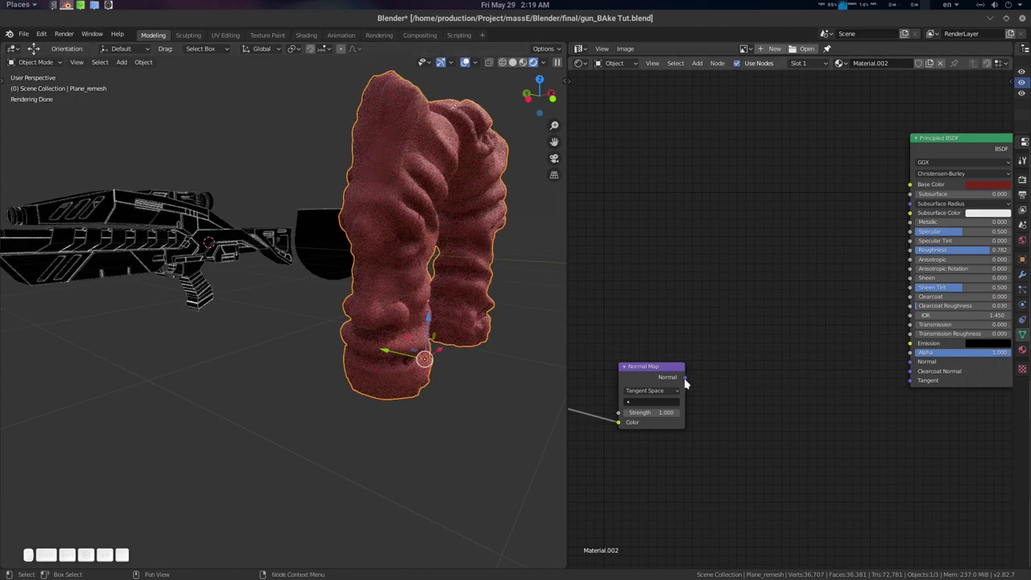
drag(918, 369, 917, 368)
Add the Edge Mask group node above the Normal Map node in the cloth material and preview its Color output.
middle_drag(783, 300, 808, 350)
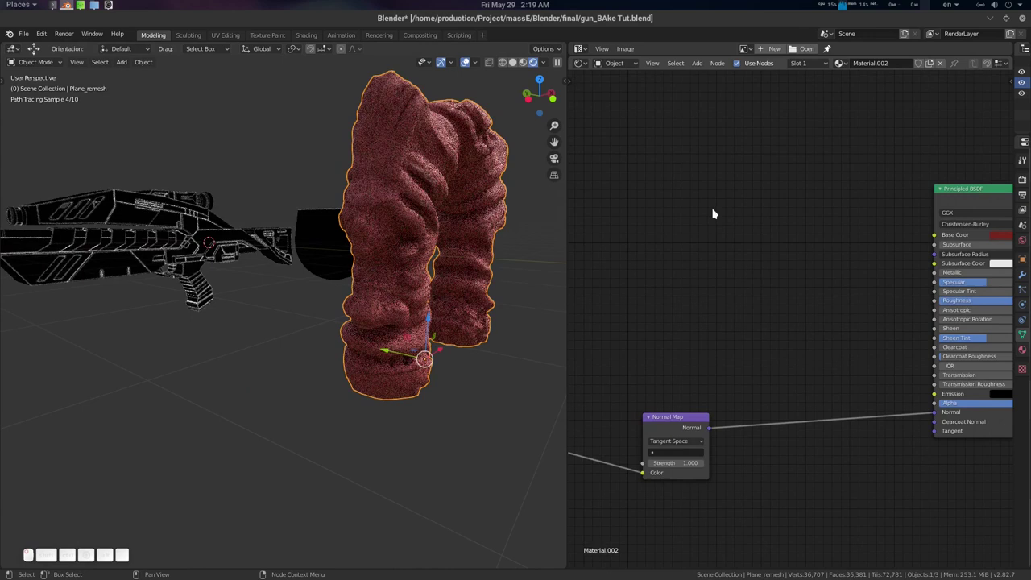
key(shift+a)
click(710, 239)
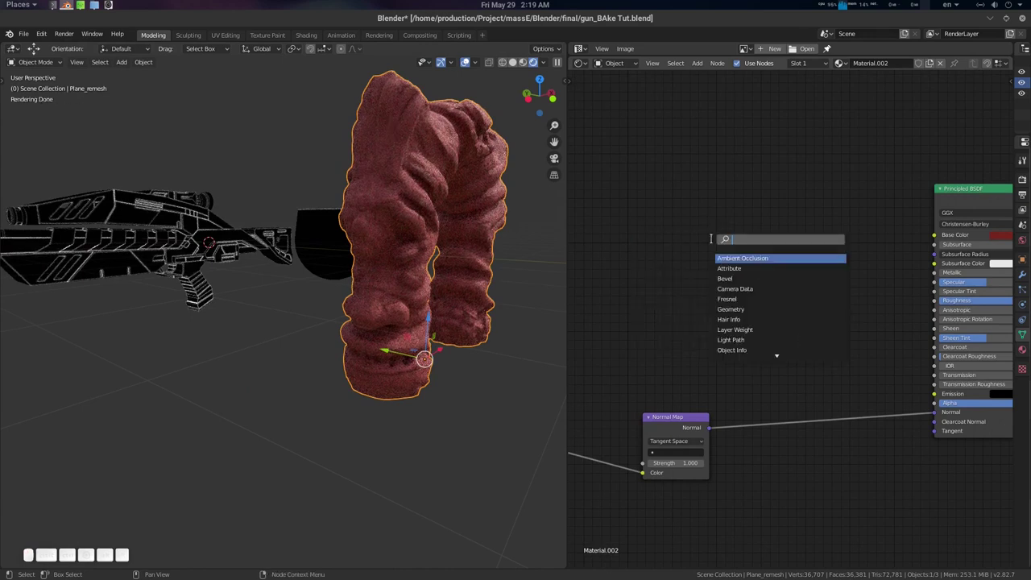
text(eq)
key(BackSpace)
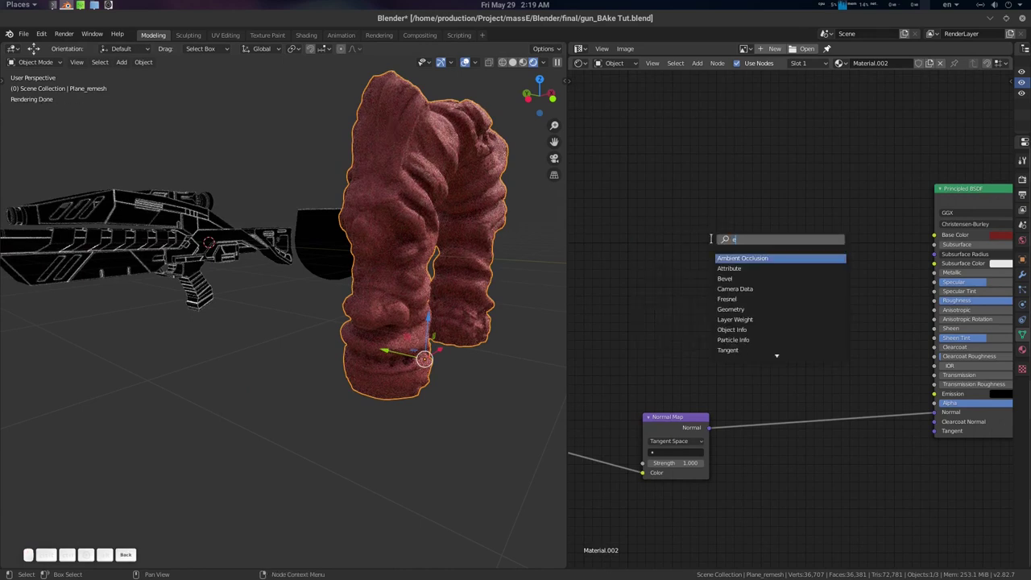
text(d)
key(Down)
key(Down)
key(Down)
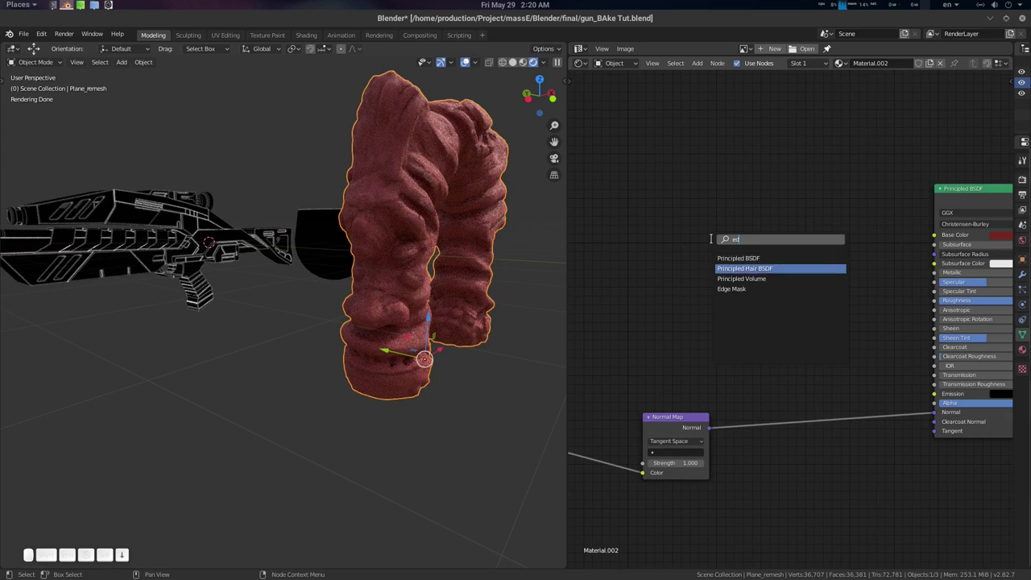
key(Return)
click(710, 240)
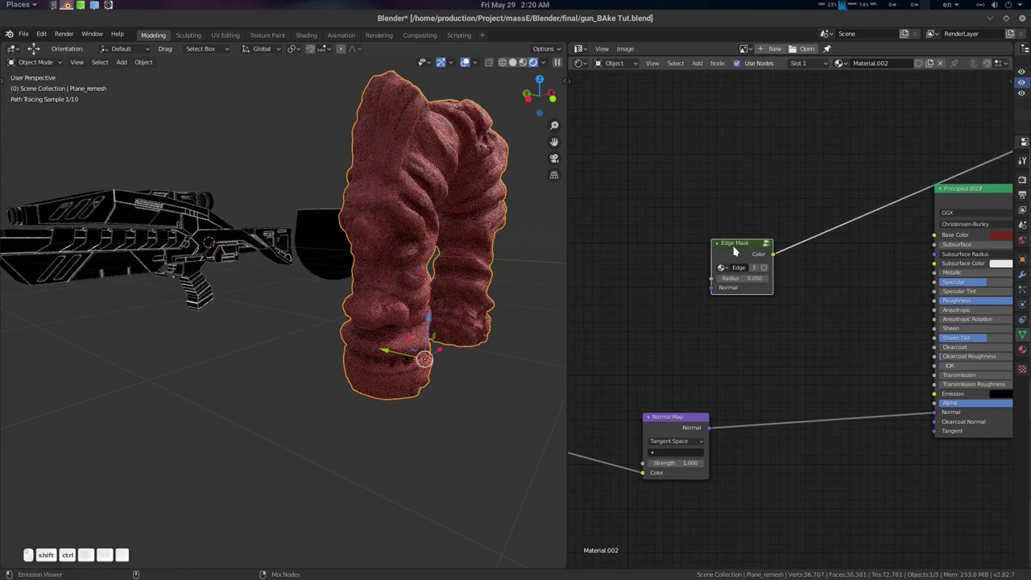
Set the cloth's Edge Mask node Radius to 0.170.
scroll(737, 273, up, 3)
middle_drag(524, 257, 472, 264)
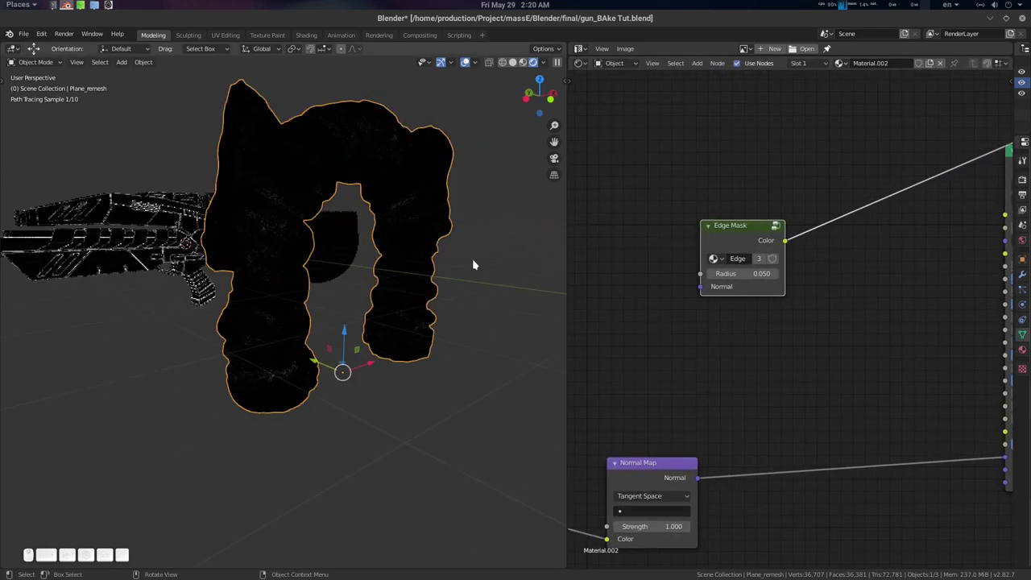
scroll(474, 264, up, 3)
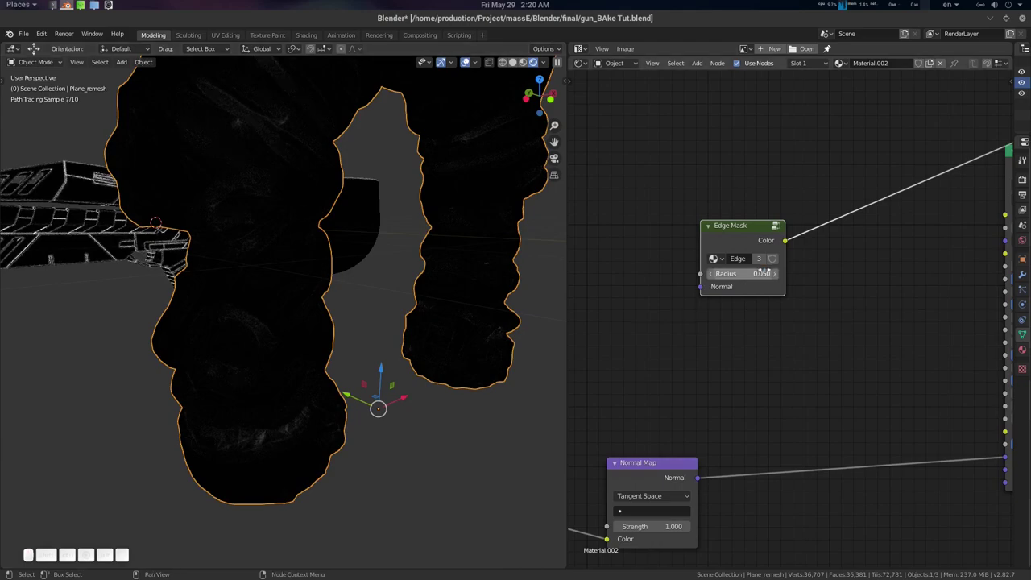
mouse_move(742, 274)
mouse_down()
mouse_move(781, 274)
mouse_move(747, 274)
mouse_up()
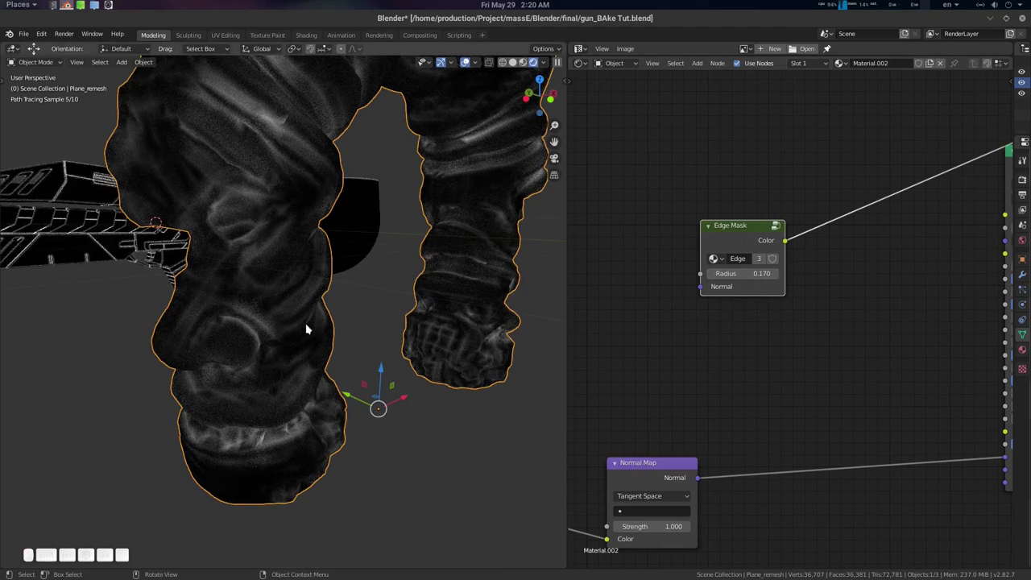
Preview the norm.png image texture and the Normal Map node's output on the cloth.
drag(699, 481, 664, 348)
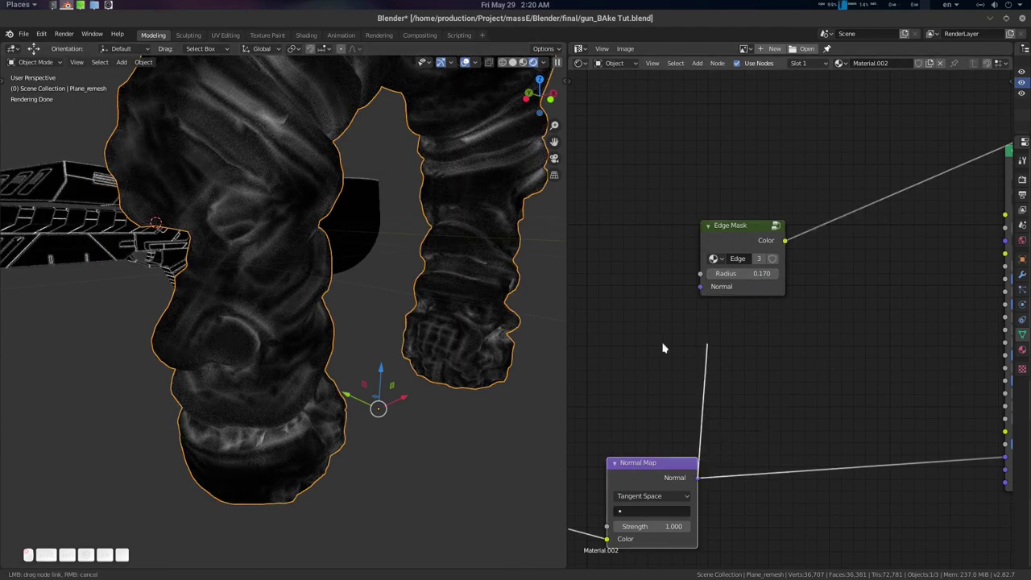
middle_drag(719, 379, 922, 326)
scroll(922, 326, down, 2)
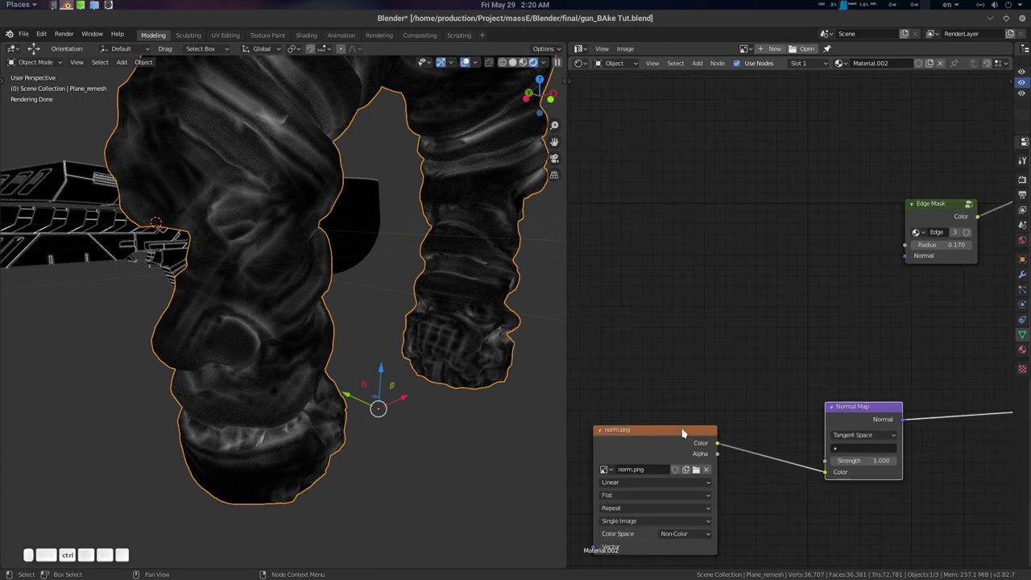
ctrl+shift+click(668, 439)
ctrl+shift+click(876, 414)
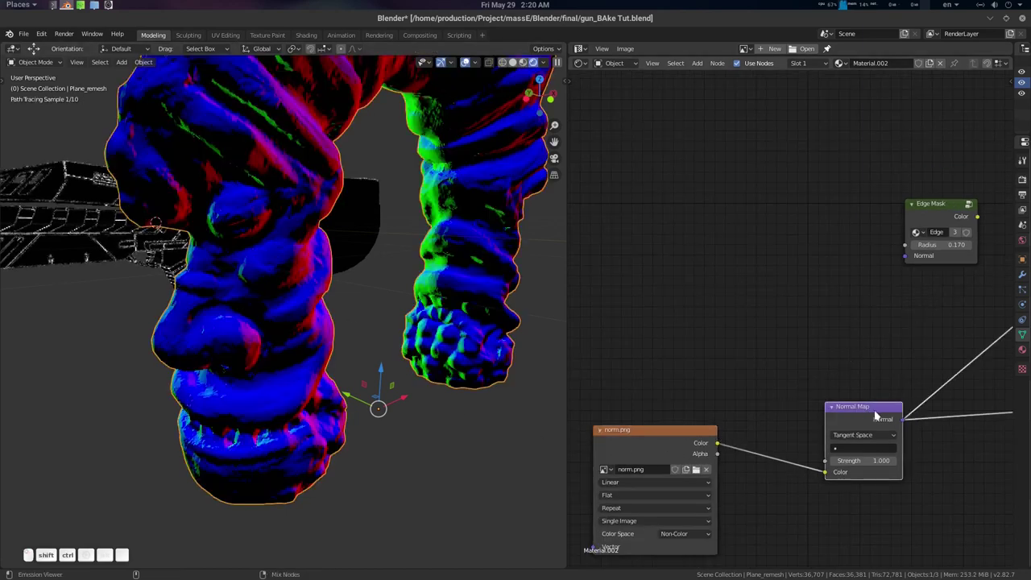
middle_drag(886, 416, 712, 439)
middle_drag(750, 424, 643, 424)
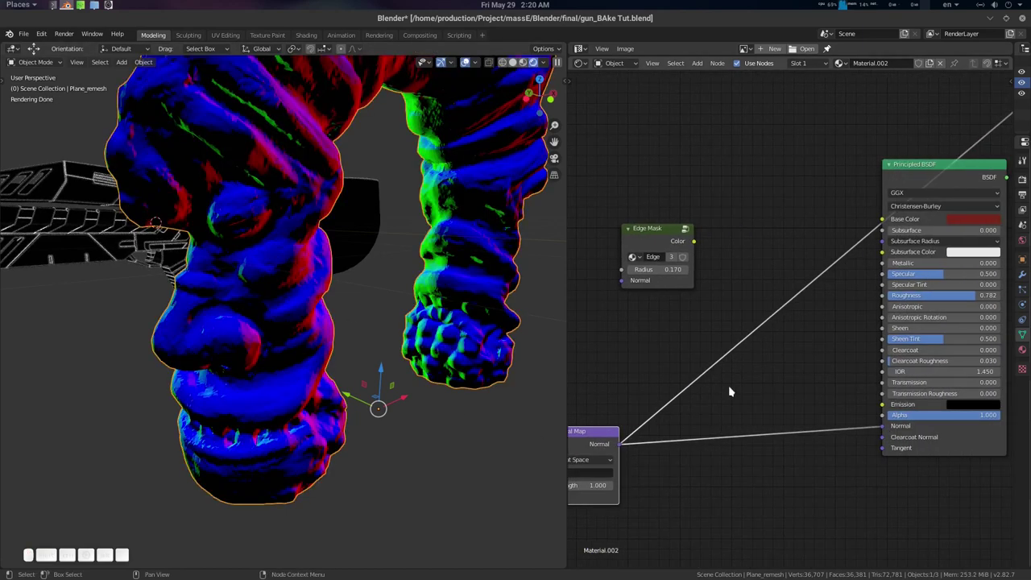
middle_drag(728, 392, 814, 400)
Preview the Edge Mask with the Normal Map's Normal output linked to its Normal input, and deselect the cloth.
ctrl+shift+click(755, 249)
drag(705, 452, 769, 420)
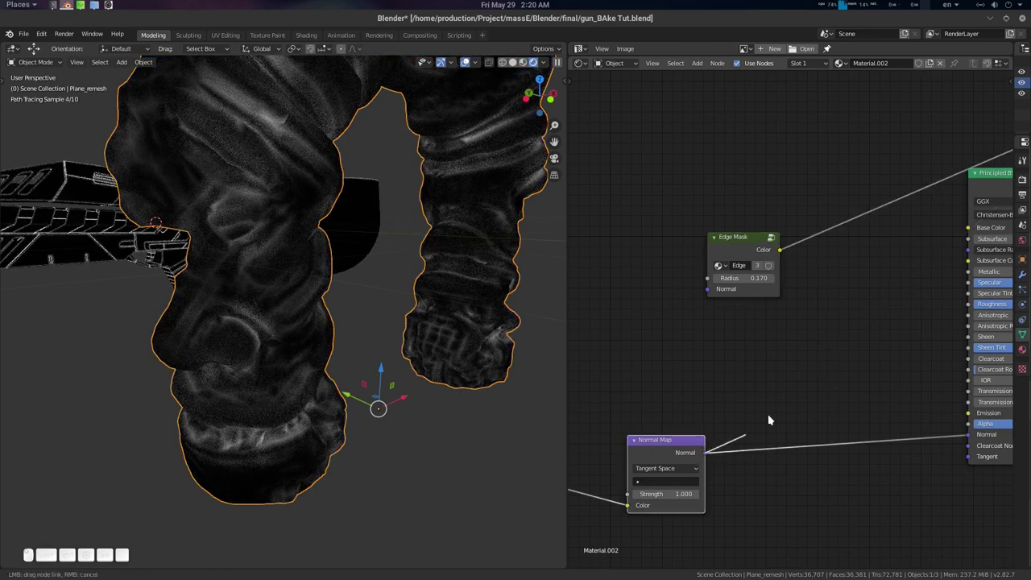
drag(712, 295, 707, 288)
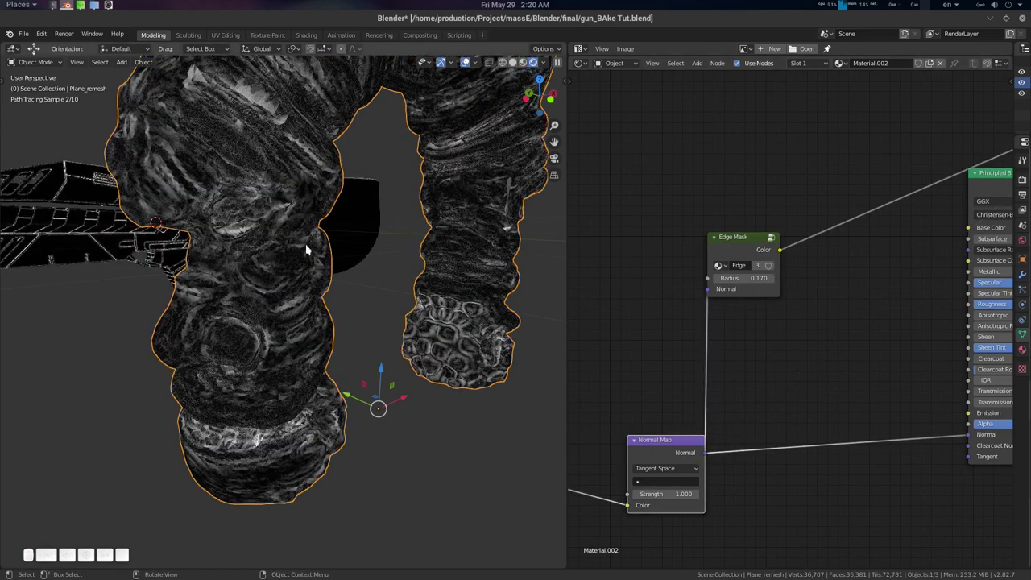
scroll(298, 232, down, 2)
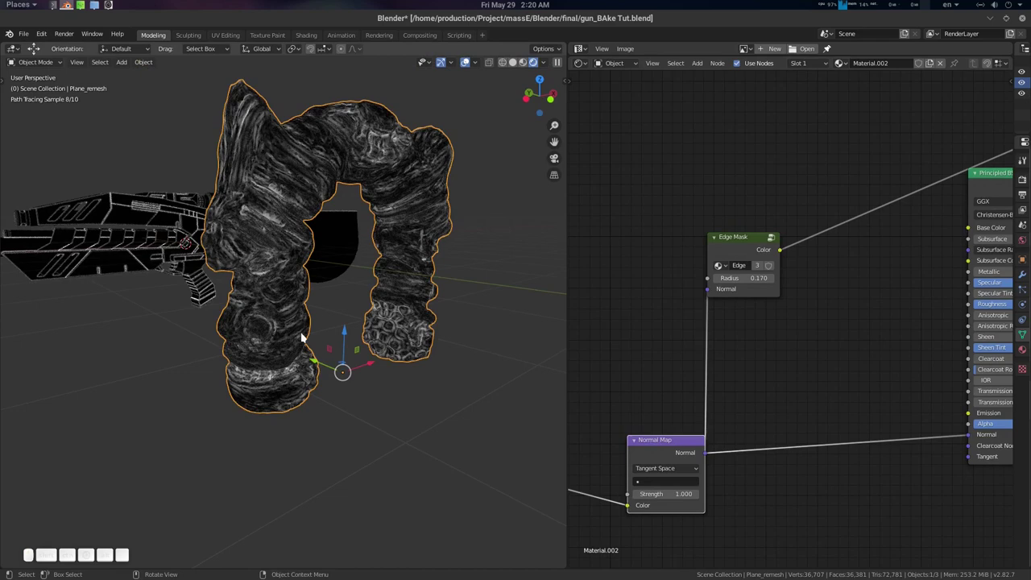
middle_drag(302, 338, 437, 318)
middle_drag(492, 250, 434, 193)
key(alt+a)
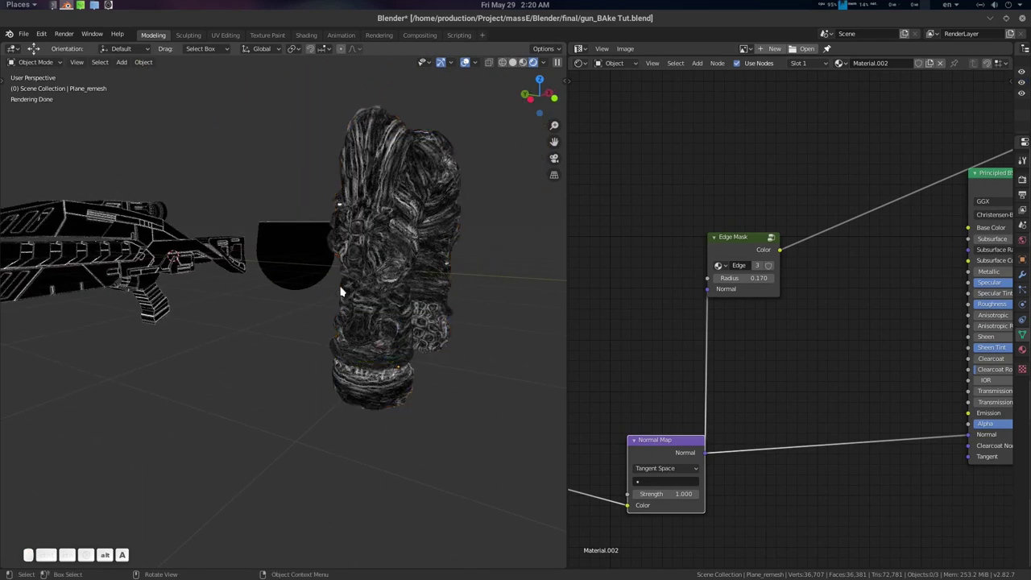
Add a Geometry node above the Edge Mask node in the cloth material.
middle_drag(730, 268, 726, 397)
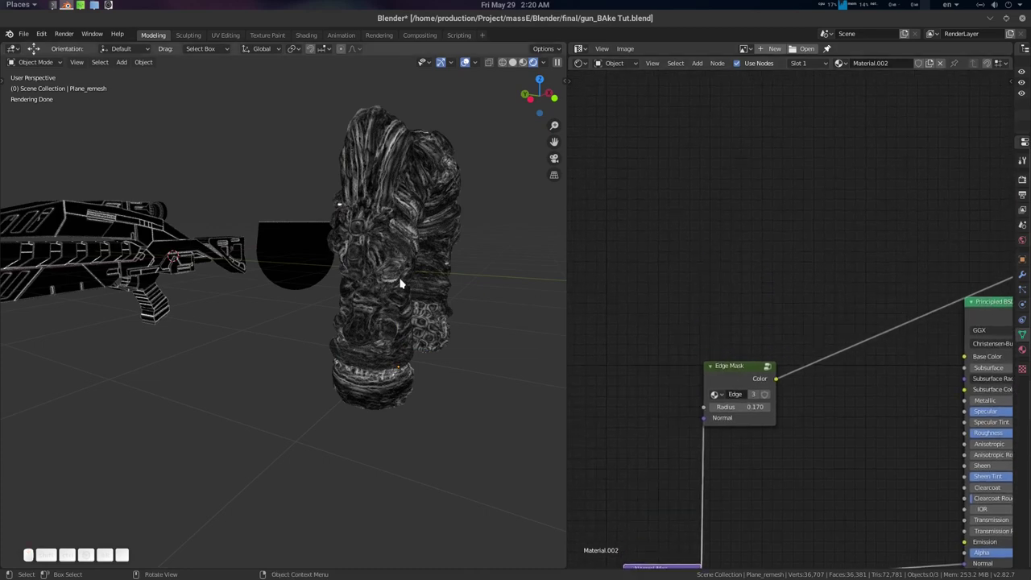
middle_drag(402, 281, 580, 276)
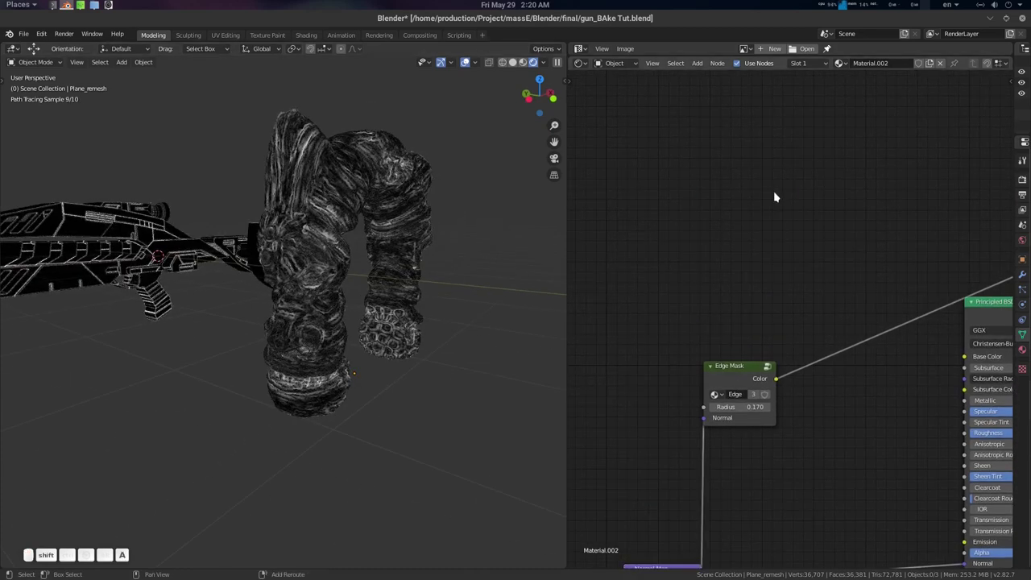
key(shift+a)
text(ge)
key(Return)
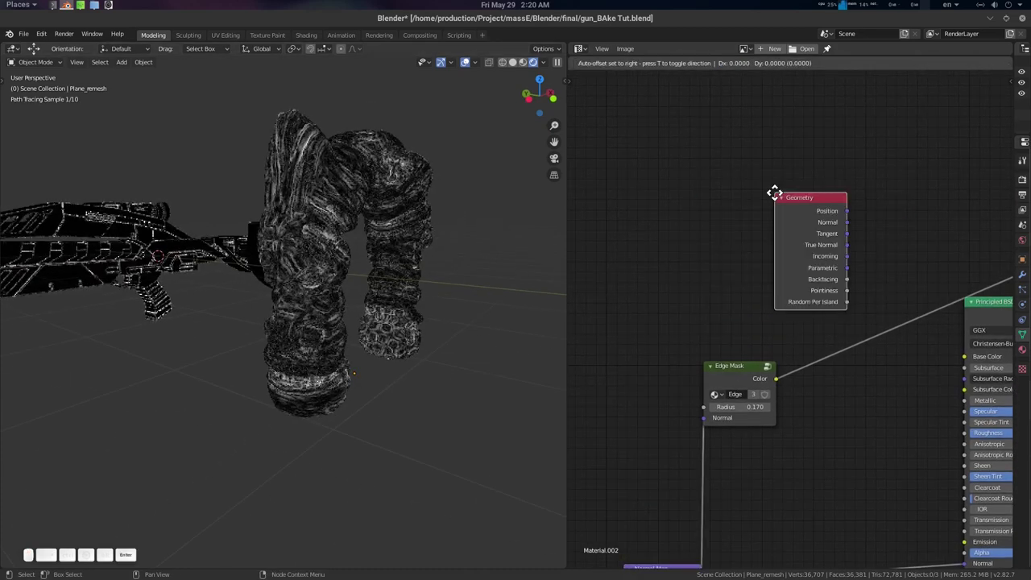
click(692, 168)
Cycle the preview through the Geometry node's outputs to Pointiness and examine it on the cloth.
ctrl+shift+click(730, 175)
ctrl+shift+click(729, 174)
ctrl+shift+click(730, 175)
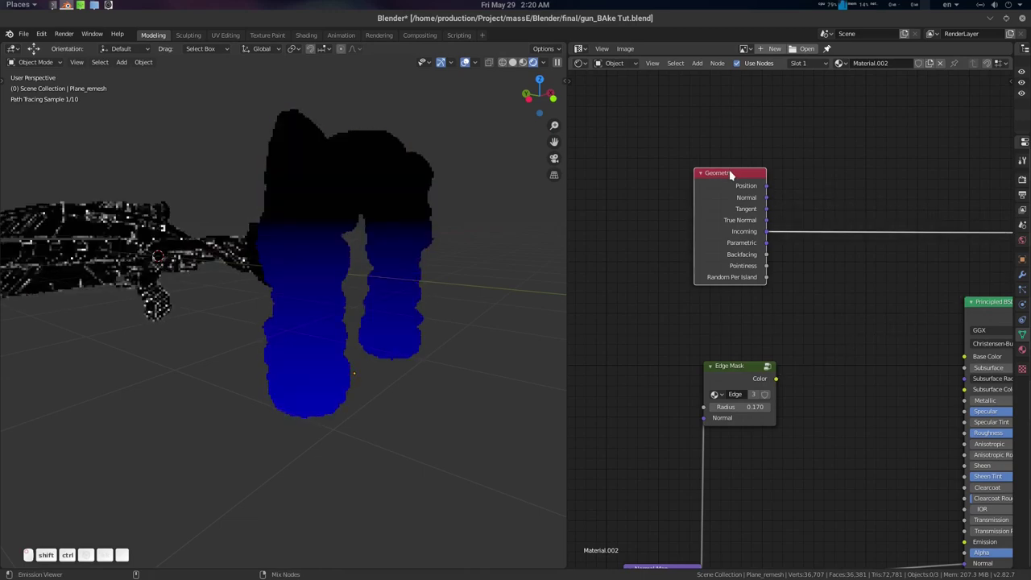
ctrl+shift+click(730, 175)
ctrl+shift+click(729, 175)
ctrl+shift+click(730, 175)
ctrl+shift+click(729, 175)
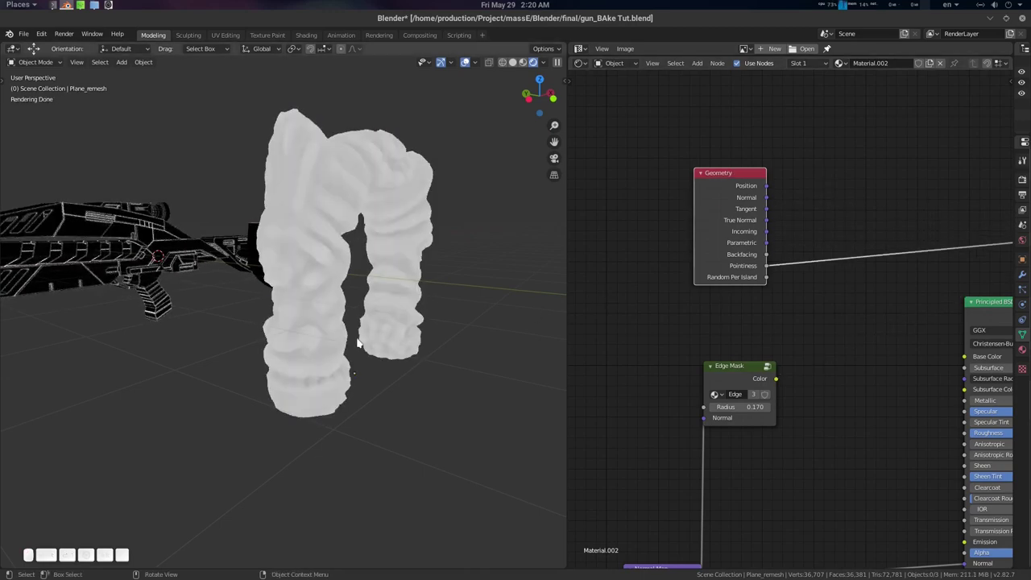
middle_drag(334, 245, 283, 260)
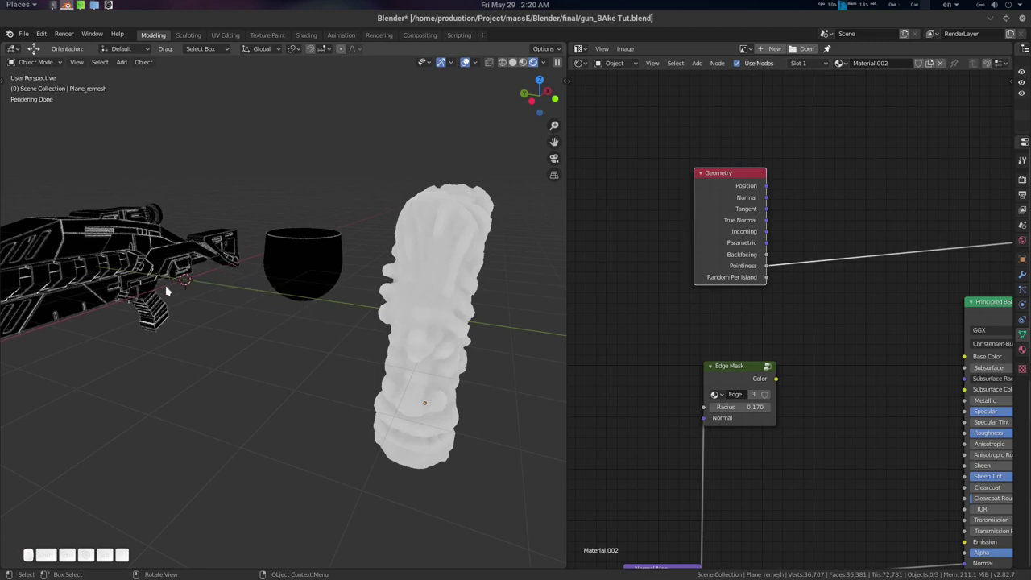
middle_drag(177, 292, 188, 274)
Inspect the mesh density of the gun and the cloth in Edit Mode, returning to Object Mode each time.
click(231, 252)
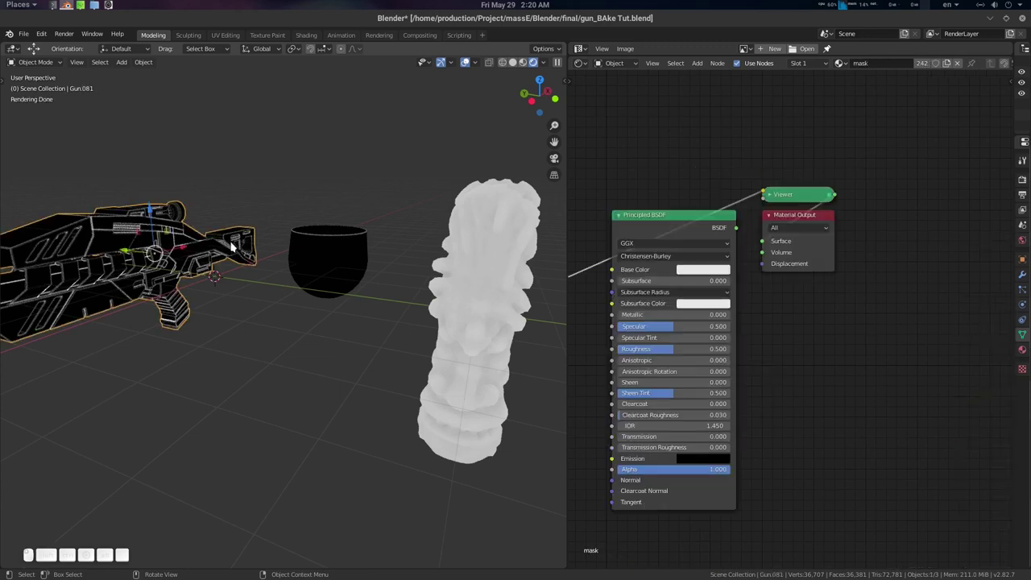
key(Tab)
key(Tab)
middle_drag(384, 298, 400, 263)
click(402, 266)
key(Tab)
key(Tab)
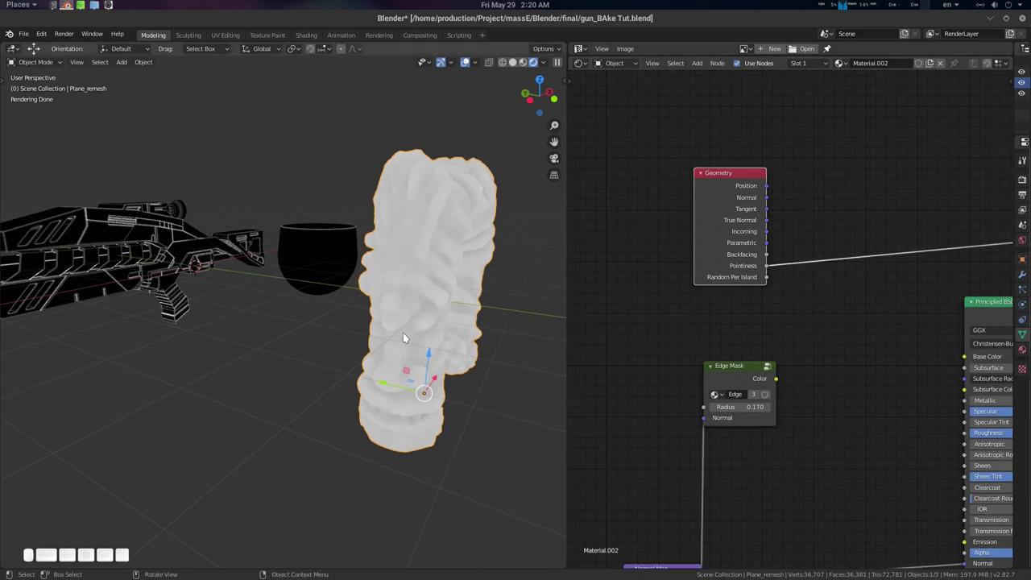
middle_drag(403, 332, 396, 338)
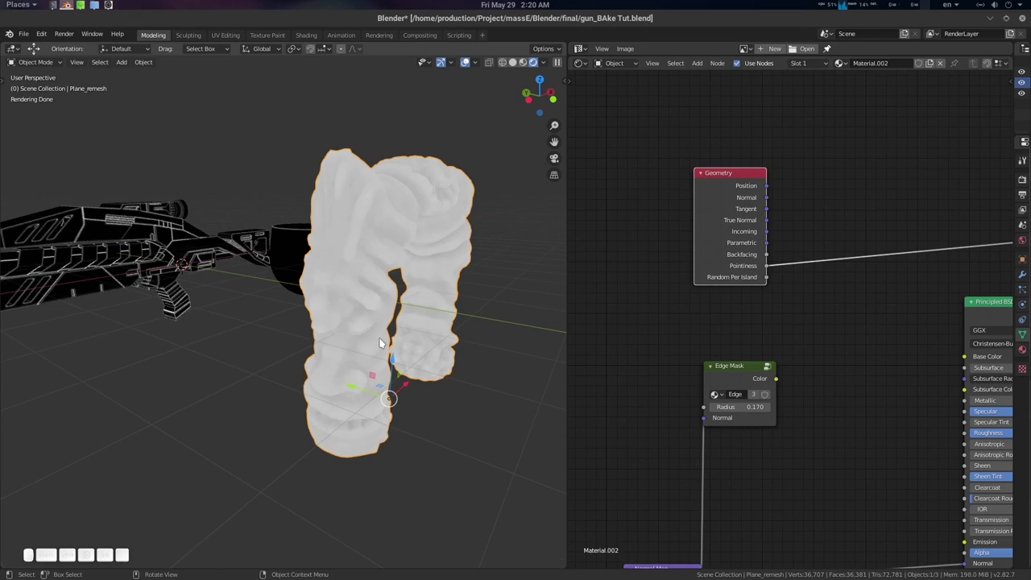
Delete the Geometry node from the cloth material and preview the Edge Mask's Color output.
mouse_move(729, 182)
mouse_down()
mouse_move(732, 173)
mouse_move(734, 190)
mouse_up()
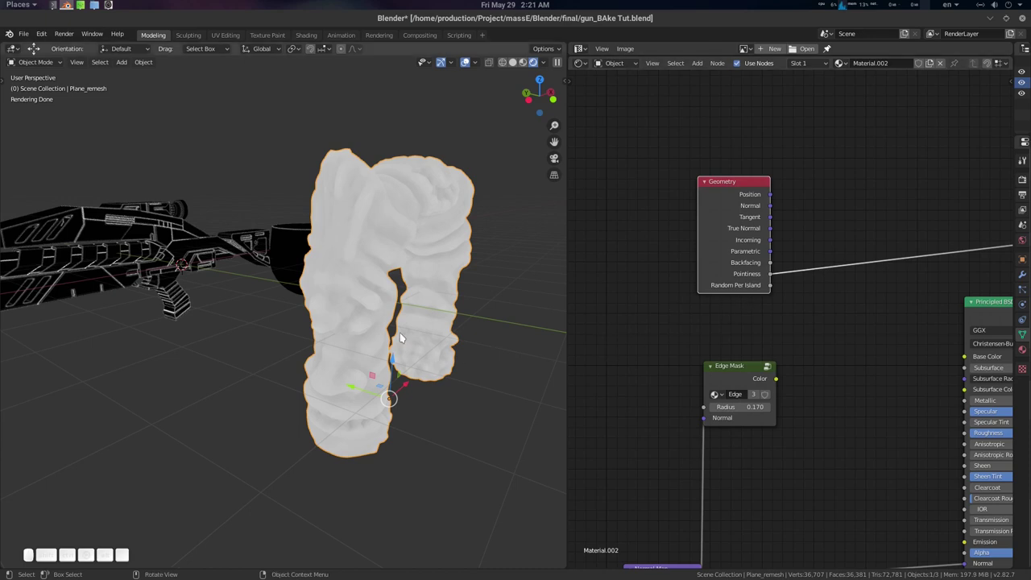
middle_drag(400, 332, 401, 329)
scroll(411, 299, up, 2)
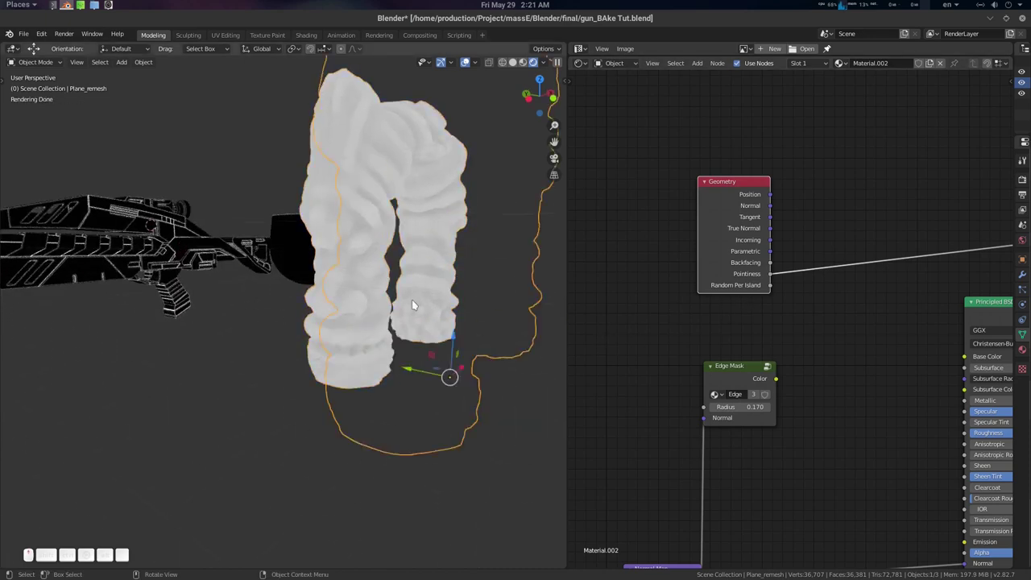
drag(738, 192, 767, 181)
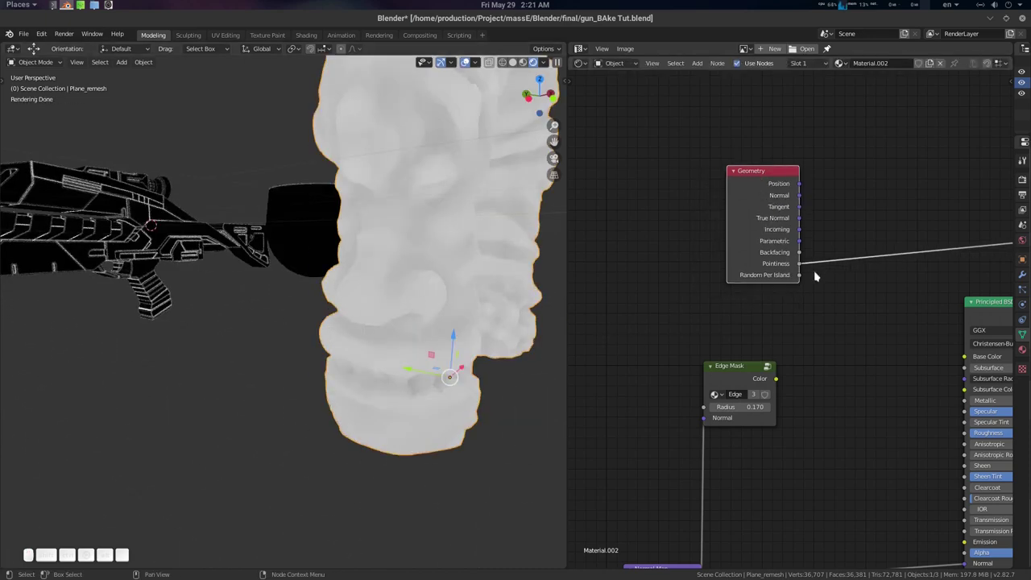
click(392, 290)
key(x)
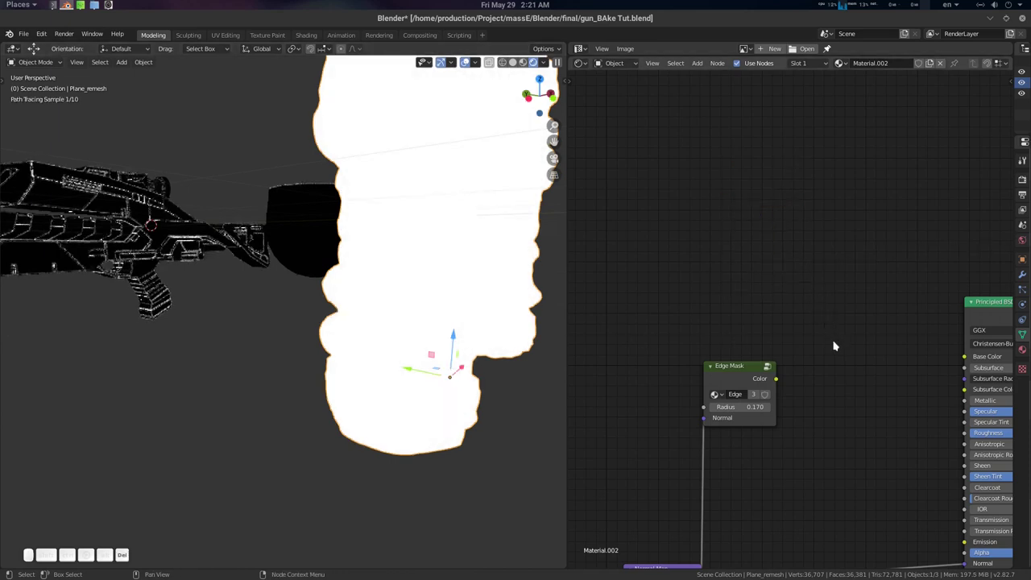
middle_drag(777, 384, 743, 362)
ctrl+shift+click(707, 345)
scroll(437, 292, down, 4)
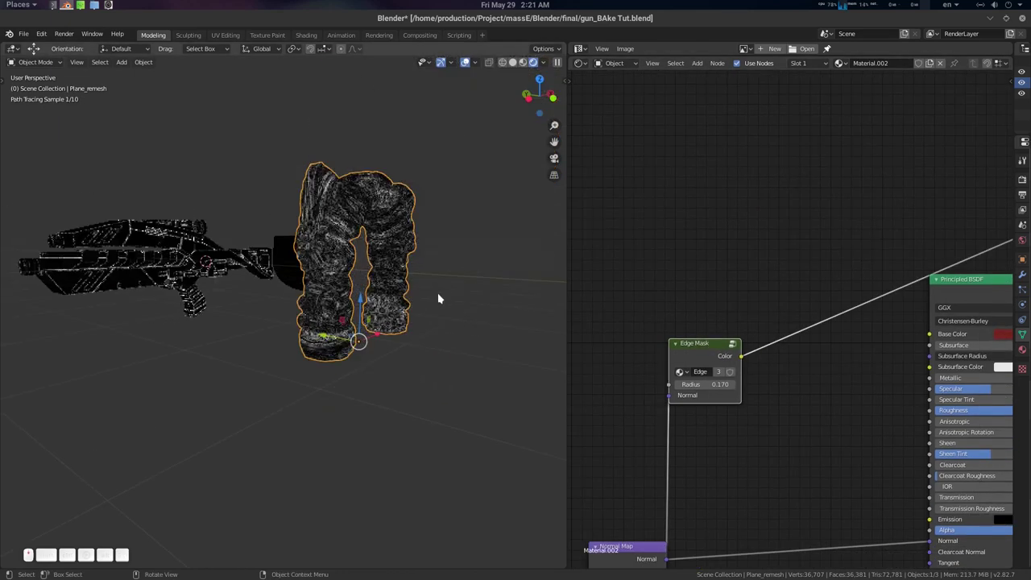
Move the Edge Mask node upward and widen it to show its full name, and inspect the mask on the cloth.
drag(739, 318, 762, 324)
drag(707, 301, 739, 297)
scroll(463, 276, up, 4)
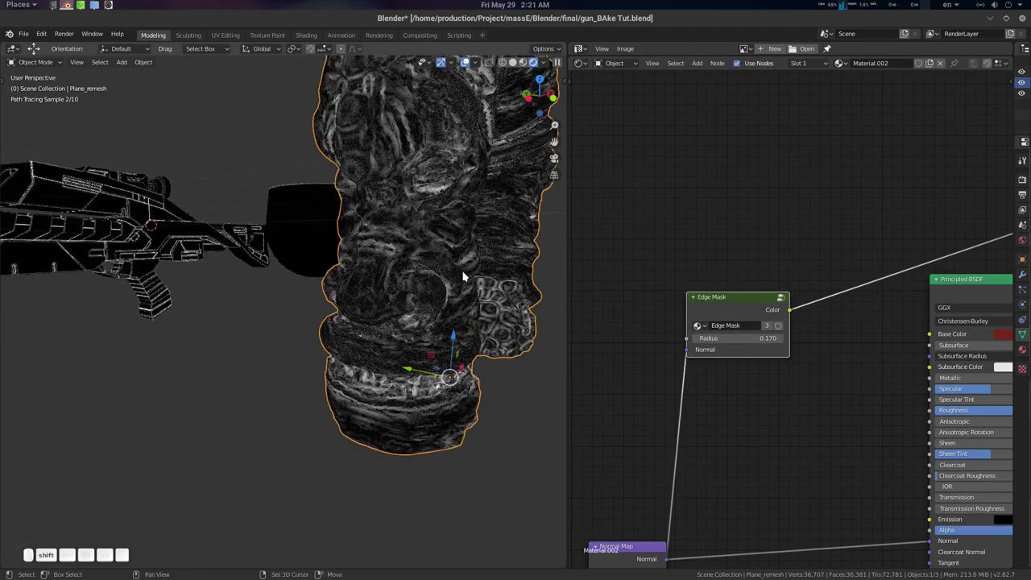
scroll(463, 276, down, 5)
middle_drag(441, 294, 364, 290)
scroll(364, 290, up, 5)
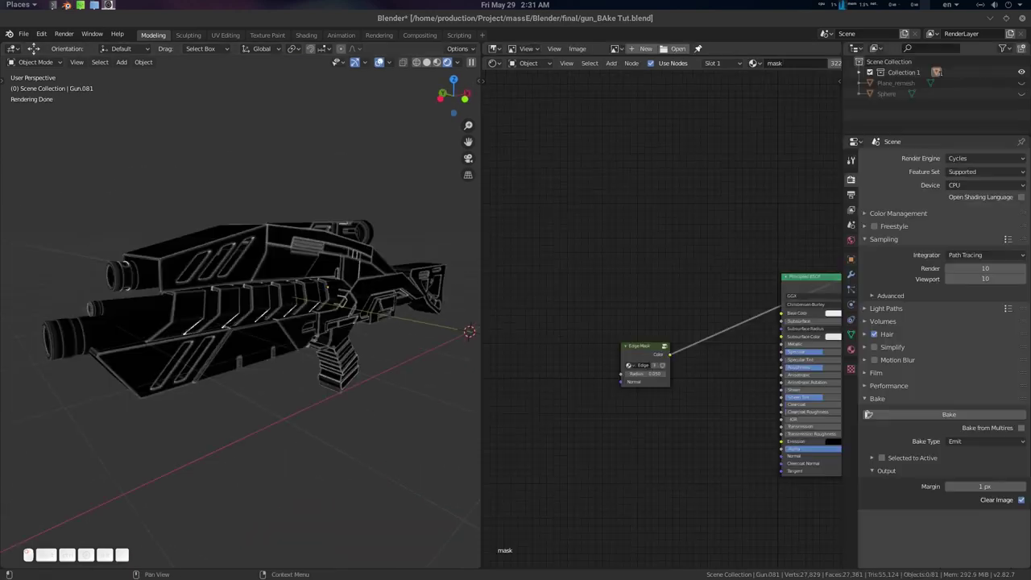
Inspect the gun's edge mask up close and enlarge the image editor above the shader nodes.
middle_drag(568, 255, 569, 291)
scroll(362, 292, up, 3)
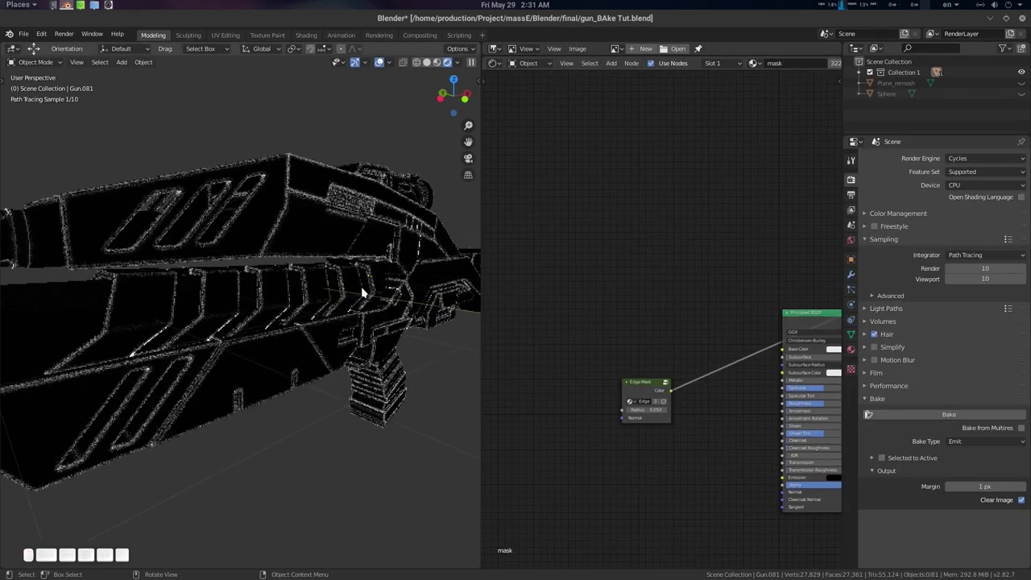
shift+scroll(618, 217, up, 1)
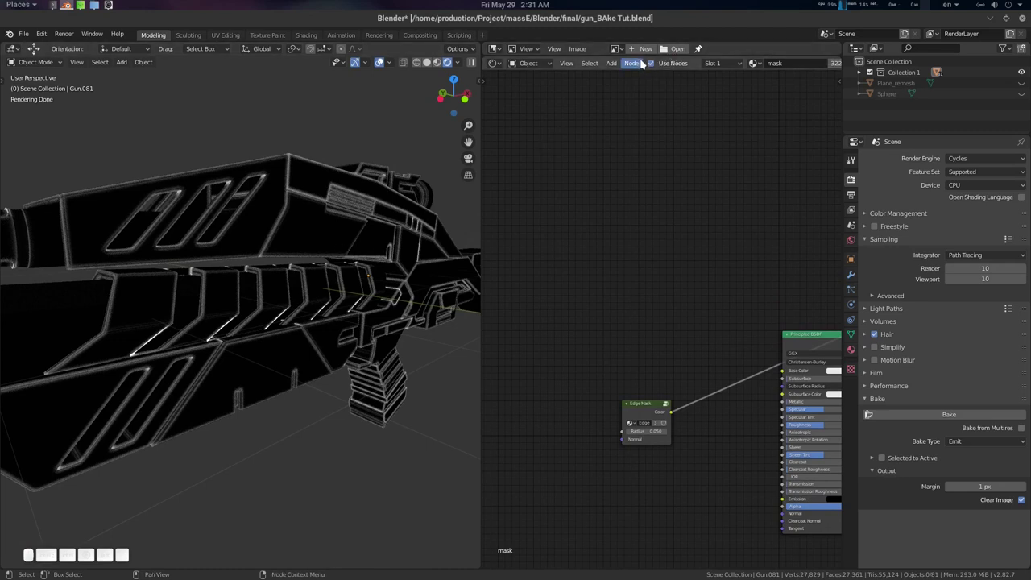
drag(646, 55, 650, 210)
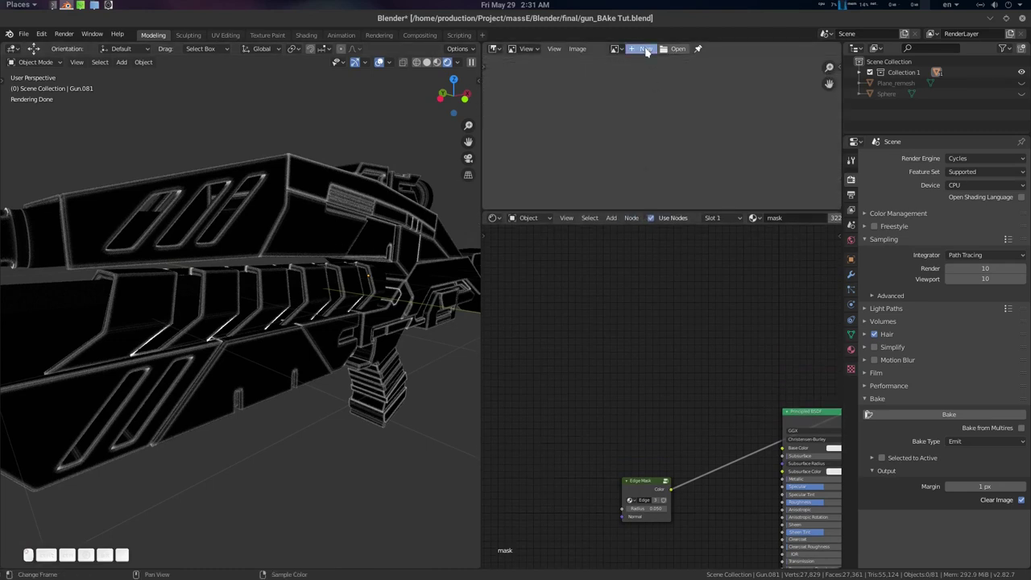
Start a new image and name it EdgeMask2.
click(646, 50)
click(691, 53)
text(E)
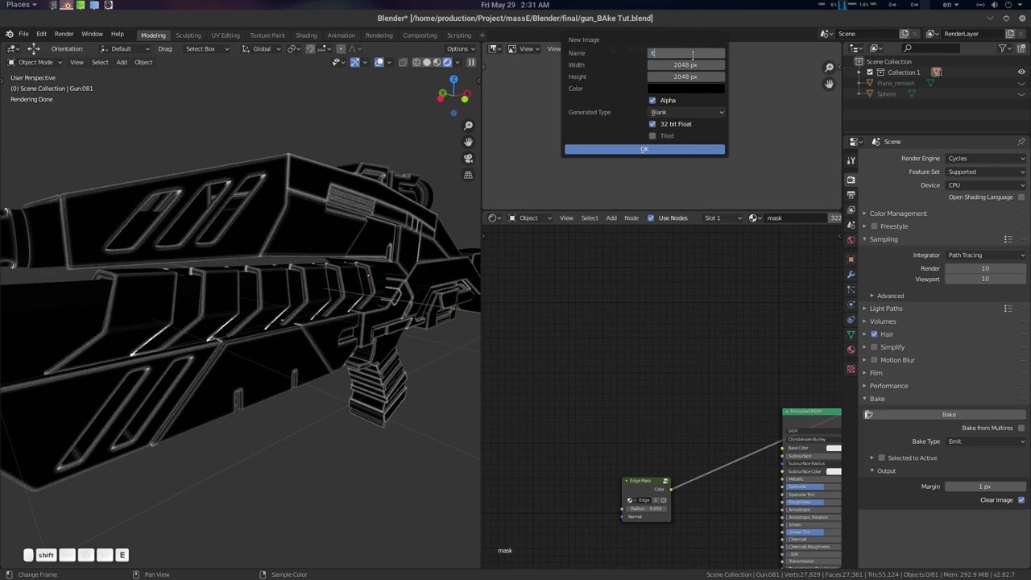
text(g)
key(BackSpace)
text(dgeMask2)
key(Return)
Create the EdgeMask2 image with a width of 1024*2 px, Alpha off and 32 bit Float on, and show it whole.
click(696, 65)
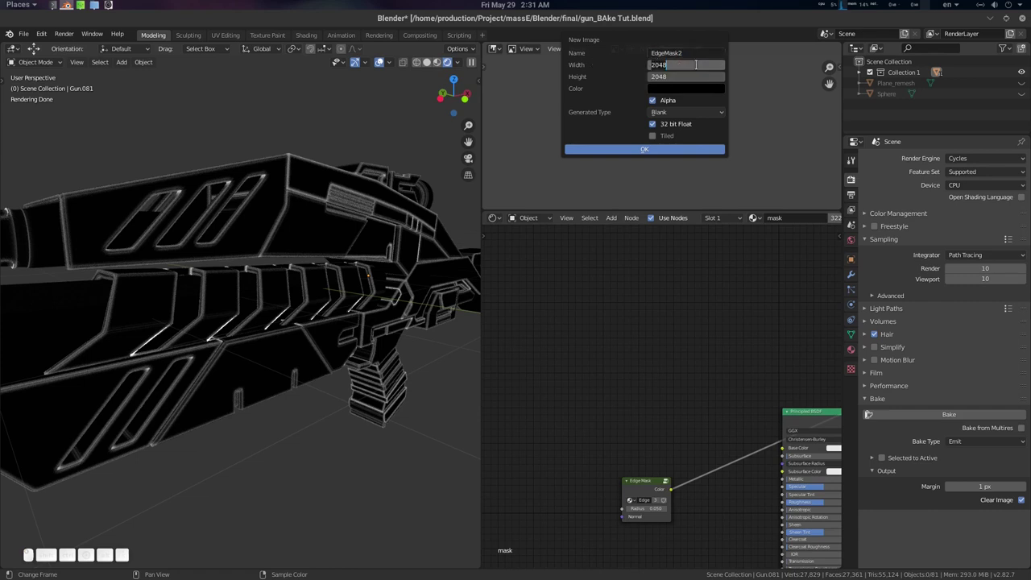
text(1024*2)
key(Return)
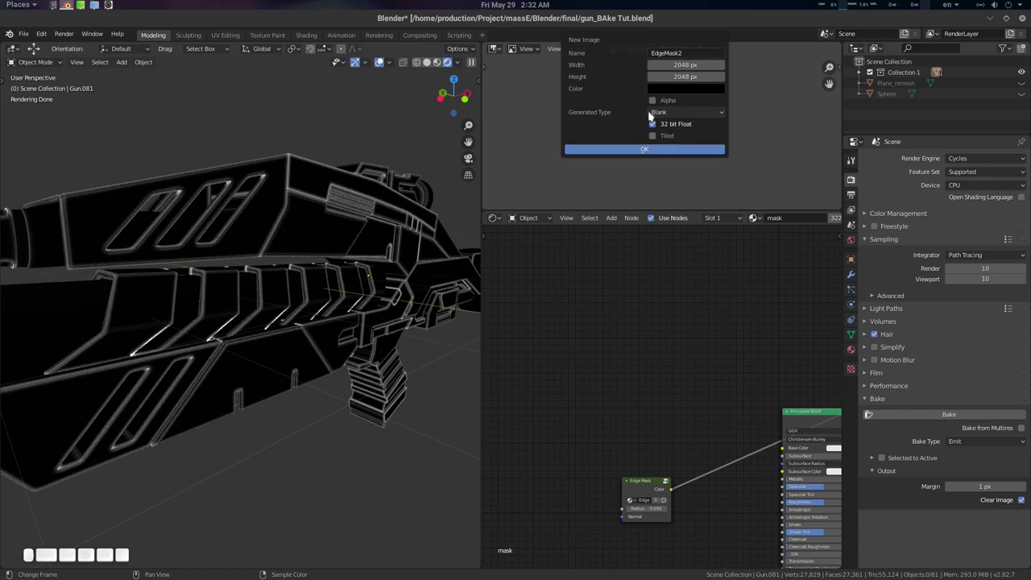
click(635, 149)
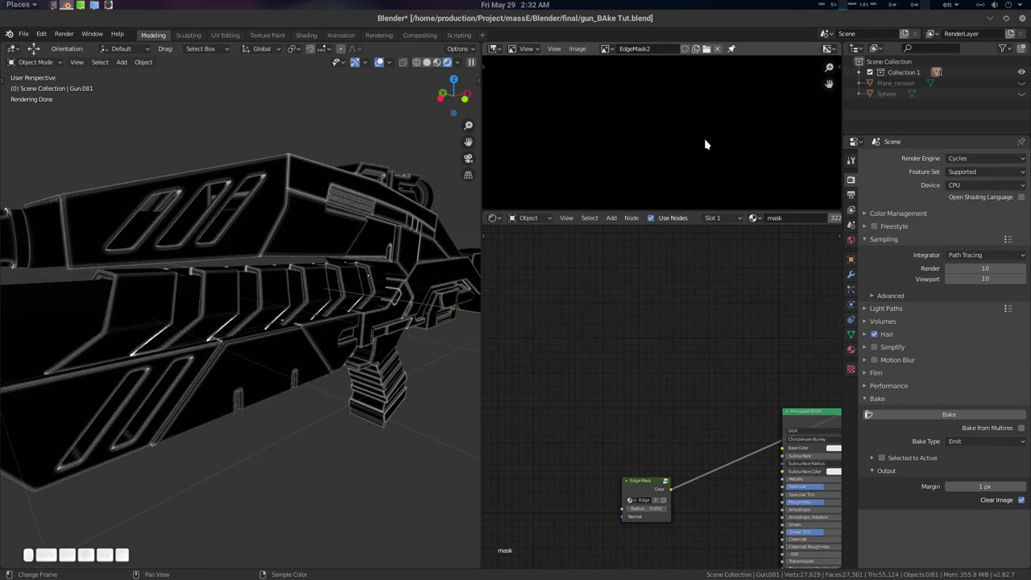
scroll(705, 144, down, 4)
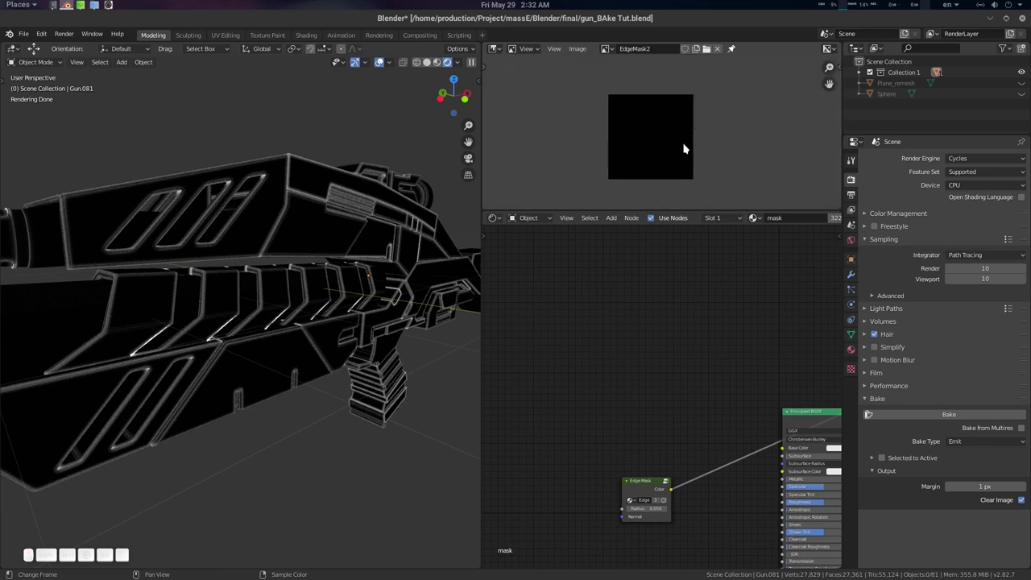
Set the EdgeMask2 image's color space to Non-Color.
key(n)
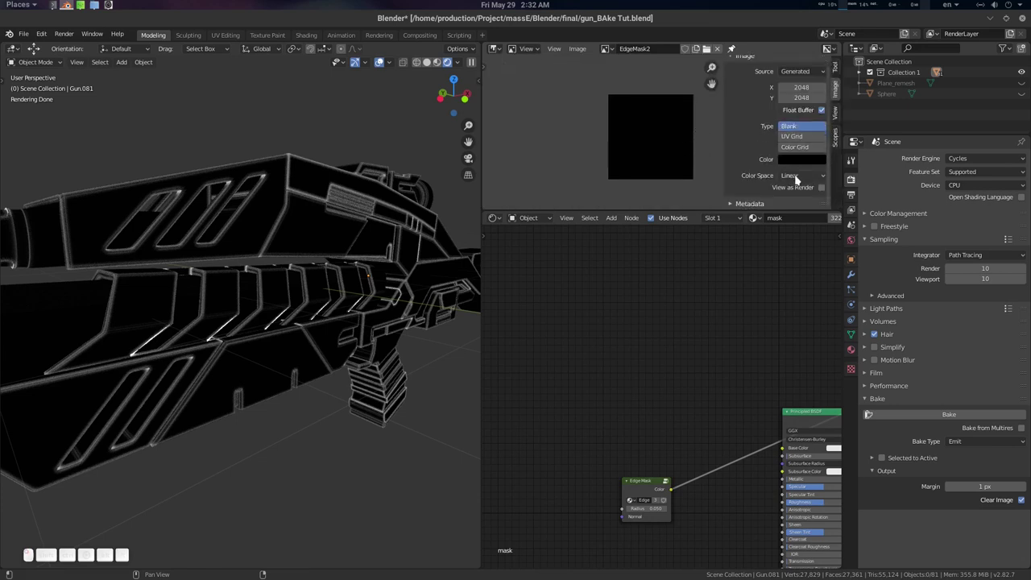
click(799, 175)
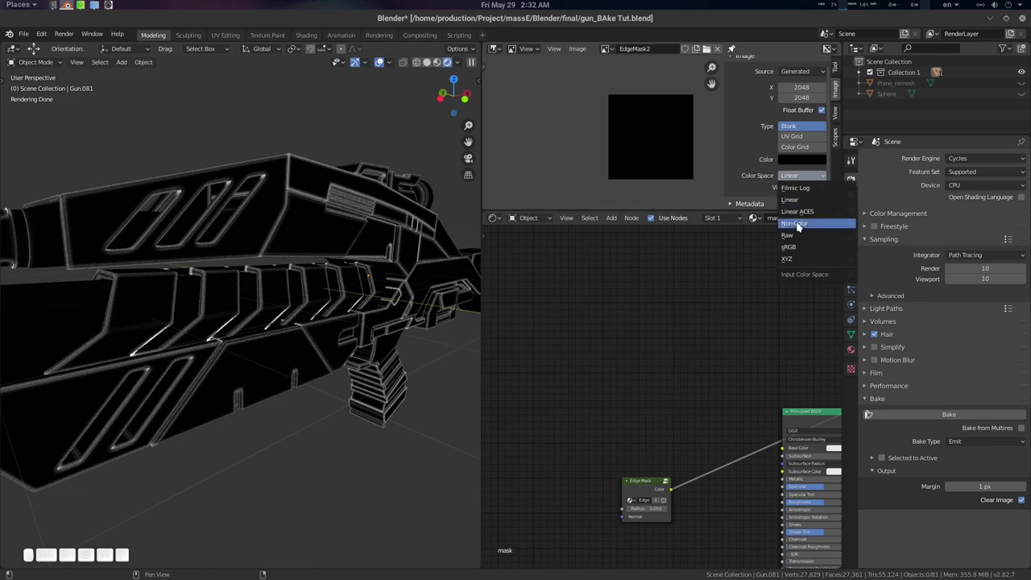
click(796, 224)
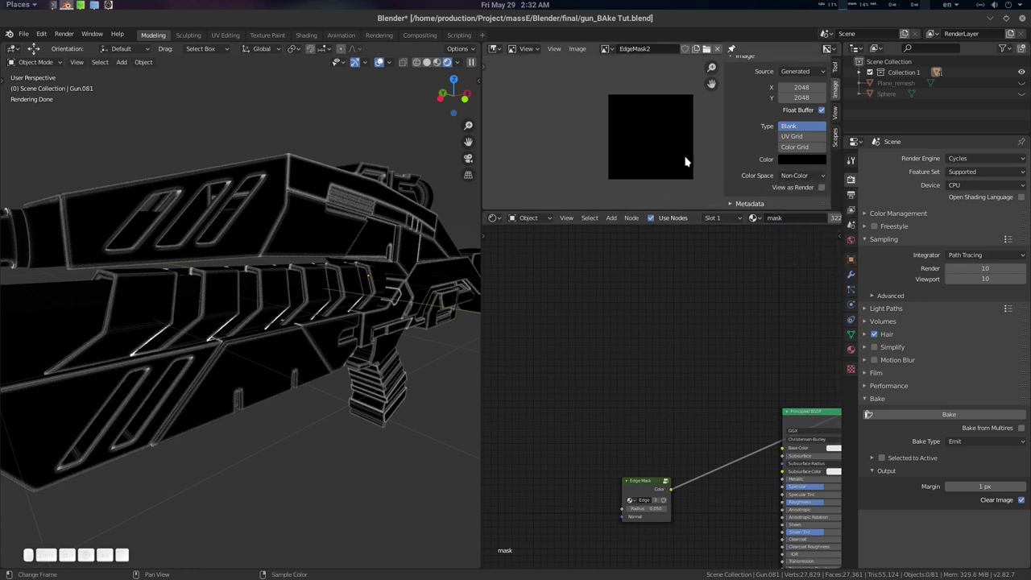
key(n)
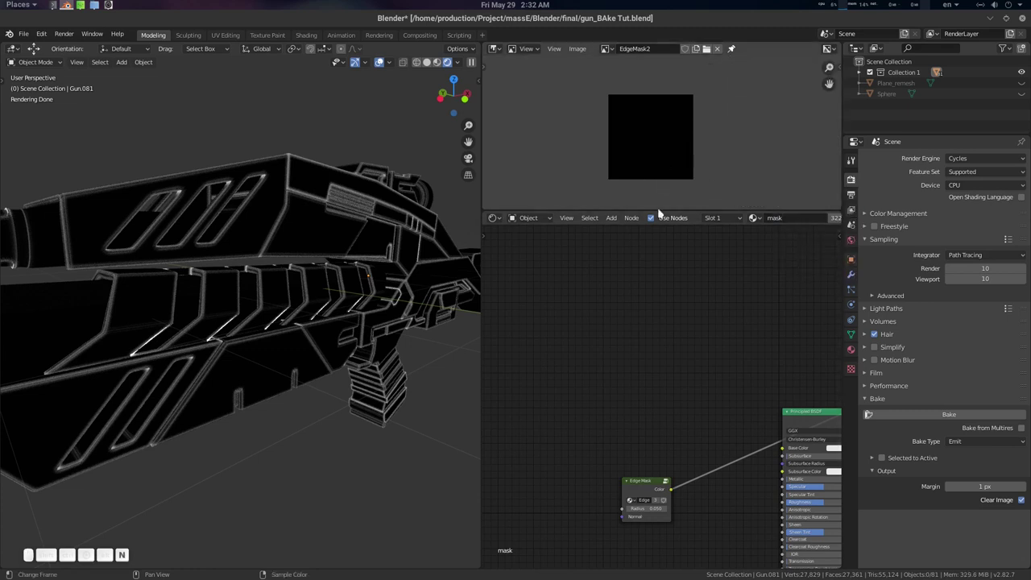
Add an Image Texture node above the Edge Mask node and assign the EdgeMask2 image to it.
scroll(668, 403, up, 3)
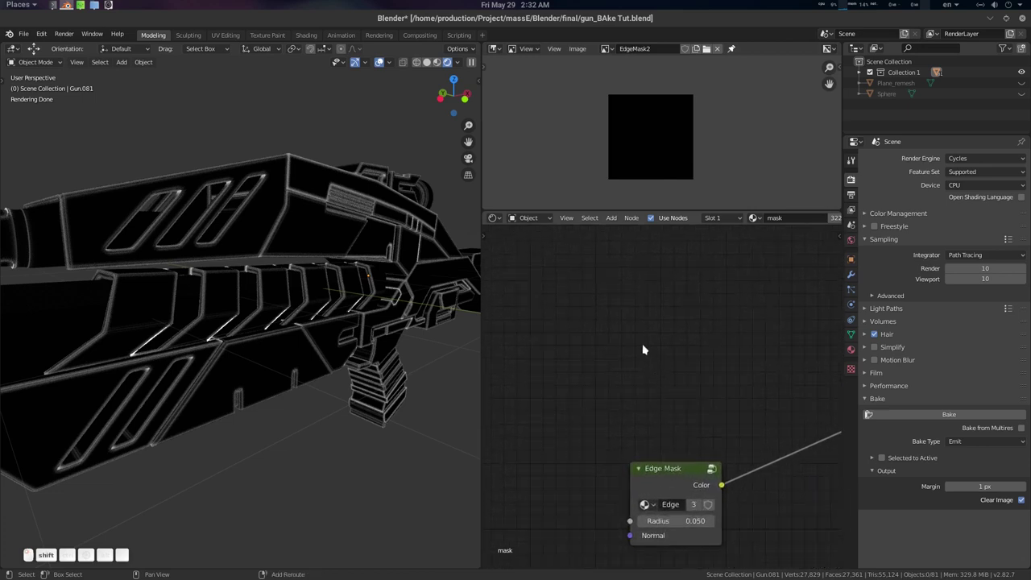
key(shift+a)
text(ima)
key(Return)
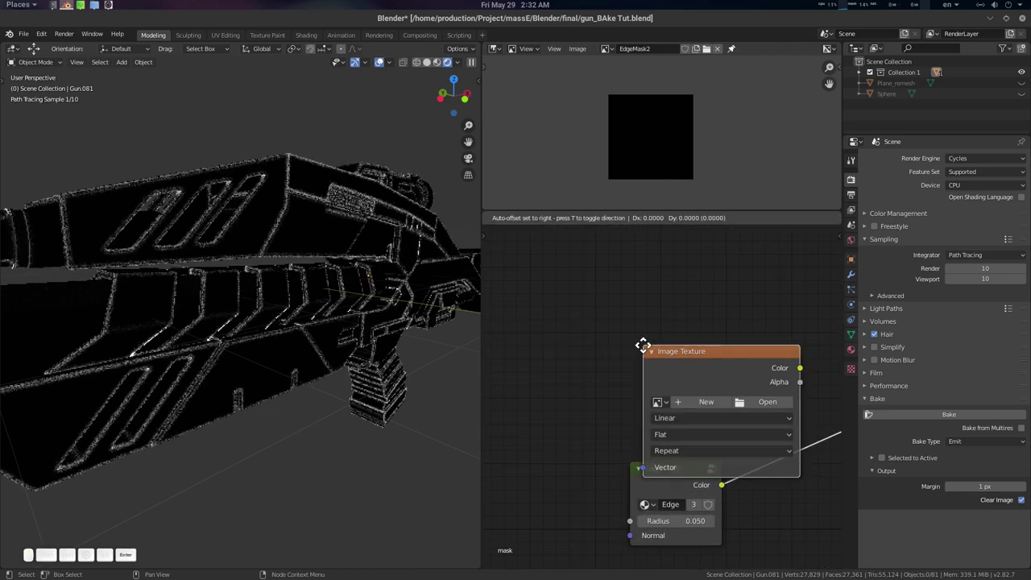
click(522, 273)
click(536, 331)
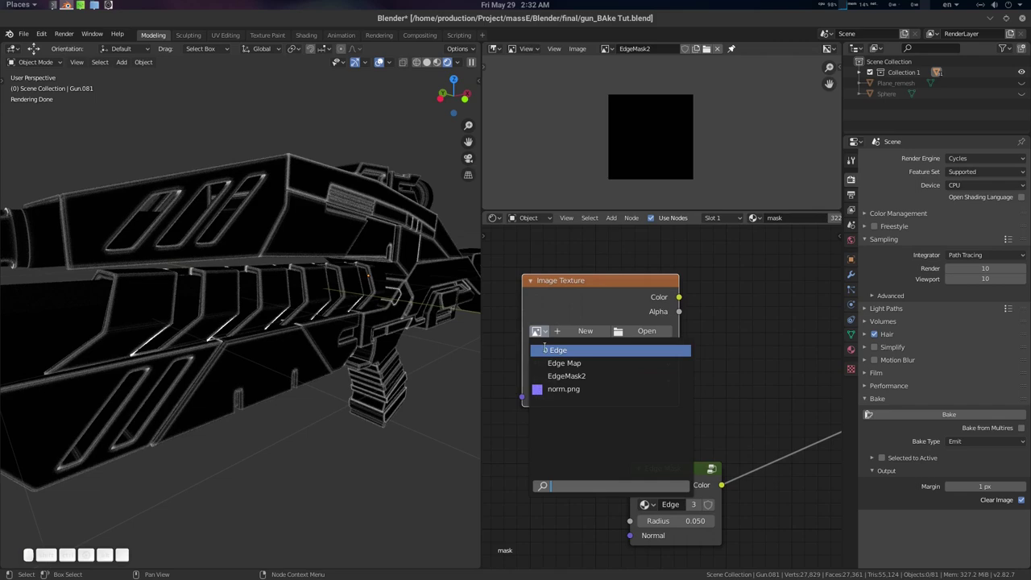
click(602, 378)
drag(618, 303, 629, 290)
scroll(719, 366, down, 2)
Select all the gun's parts with the front barrel as the active object and join them into one object.
scroll(348, 316, down, 5)
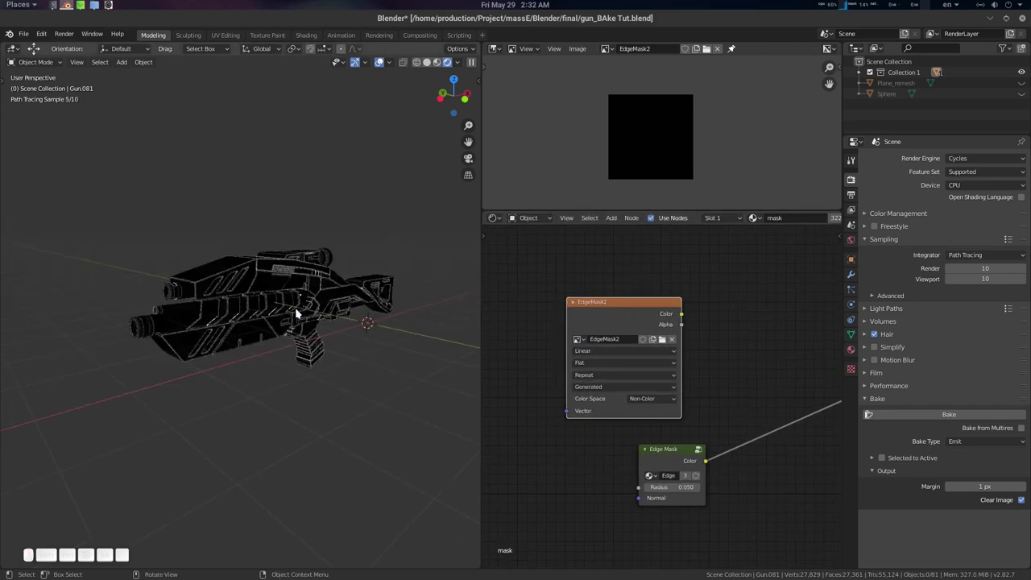
key(a)
scroll(348, 314, down, 4)
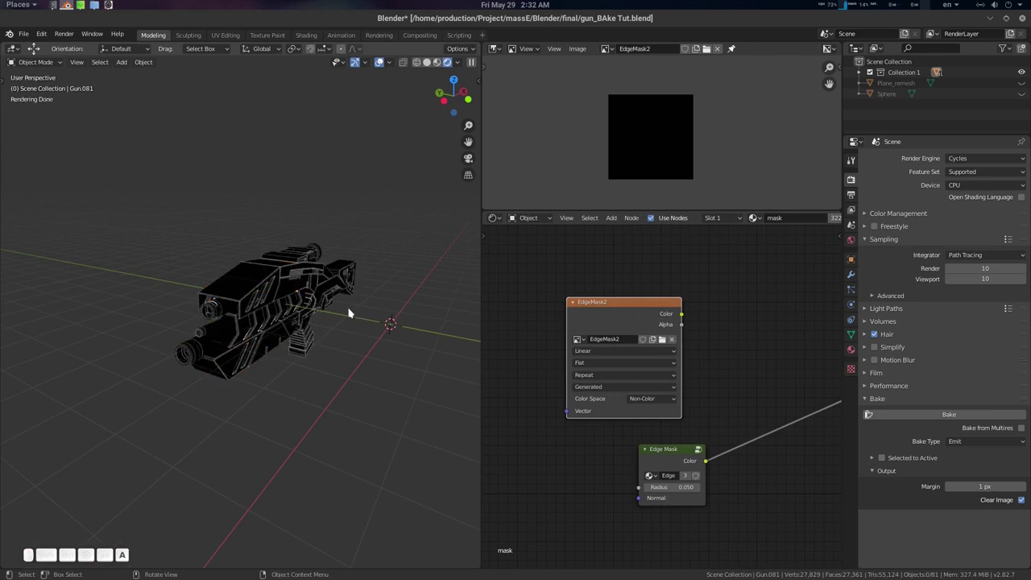
scroll(326, 322, up, 6)
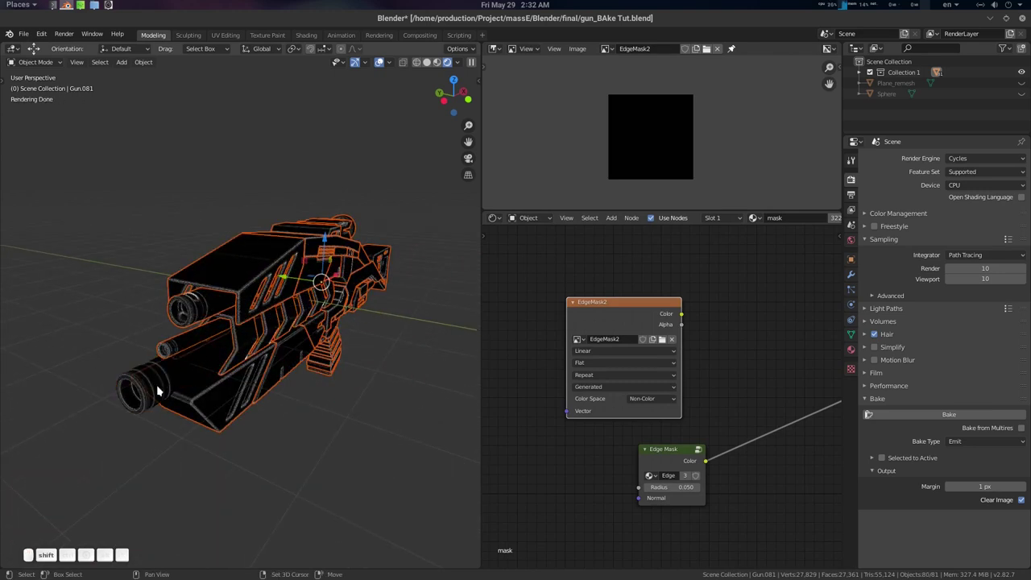
middle_drag(219, 383, 179, 393)
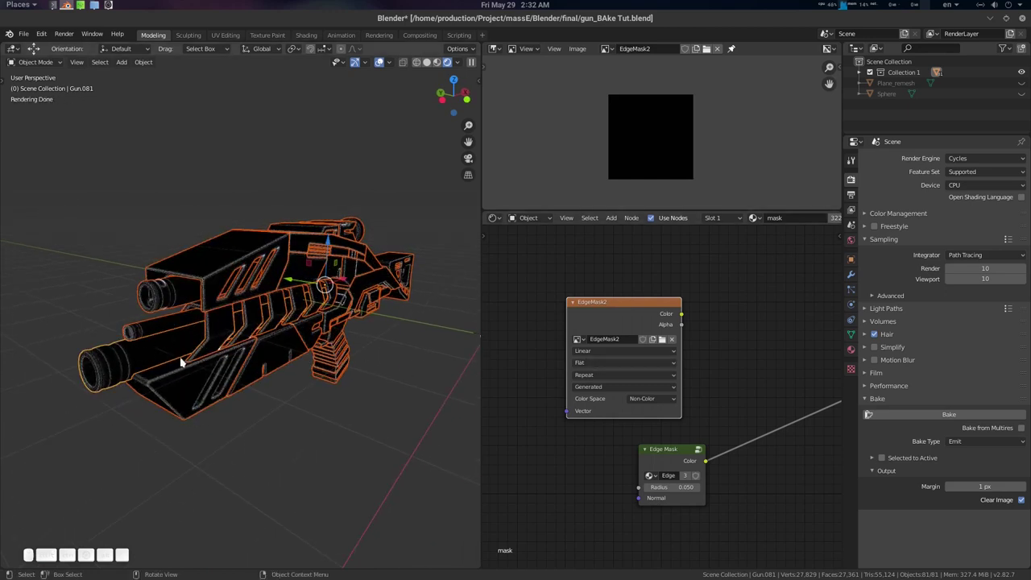
mouse_move(181, 363)
ctrl+middle_down()
mouse_move(141, 367)
mouse_move(177, 368)
ctrl+middle_up()
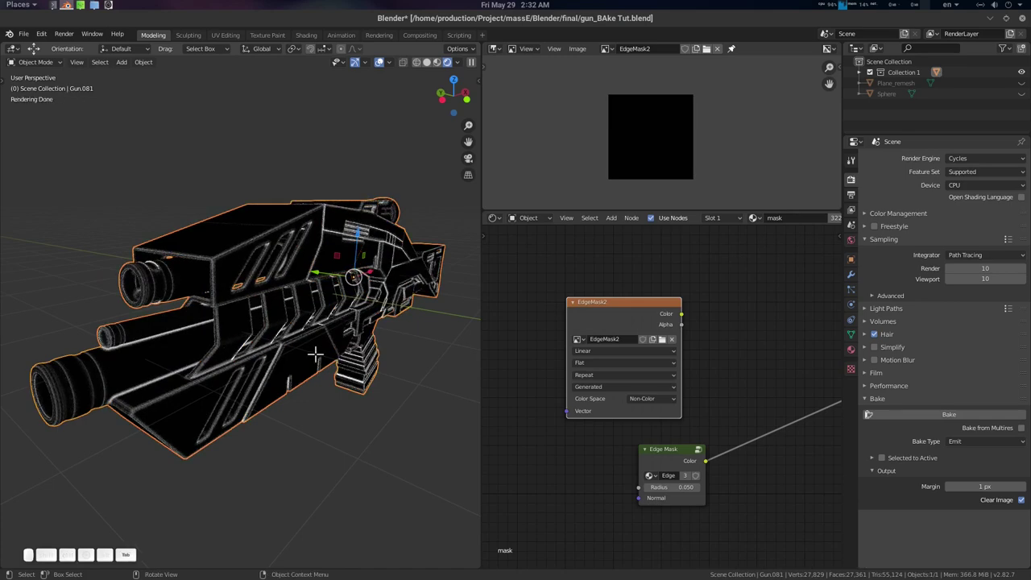
Select the joined gun's whole mesh in Edit Mode and separate it by loose parts.
key(Tab)
key(a)
key(alt+a)
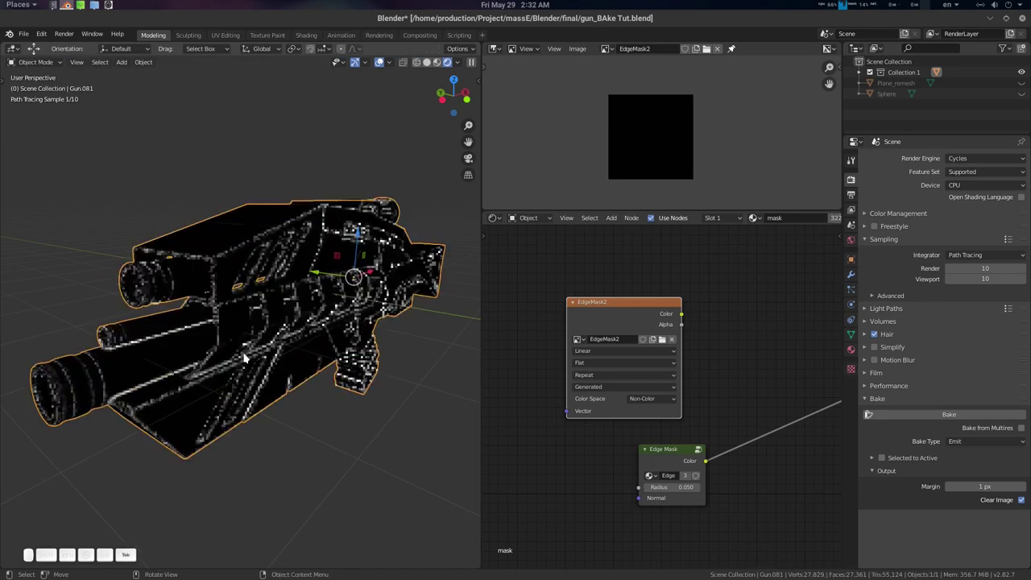
key(a)
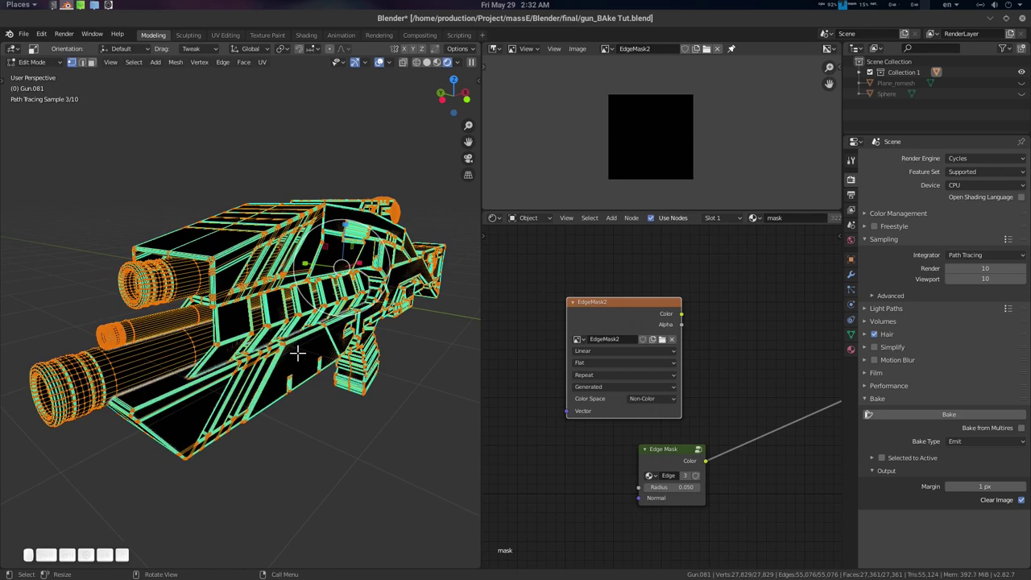
key(p)
click(297, 357)
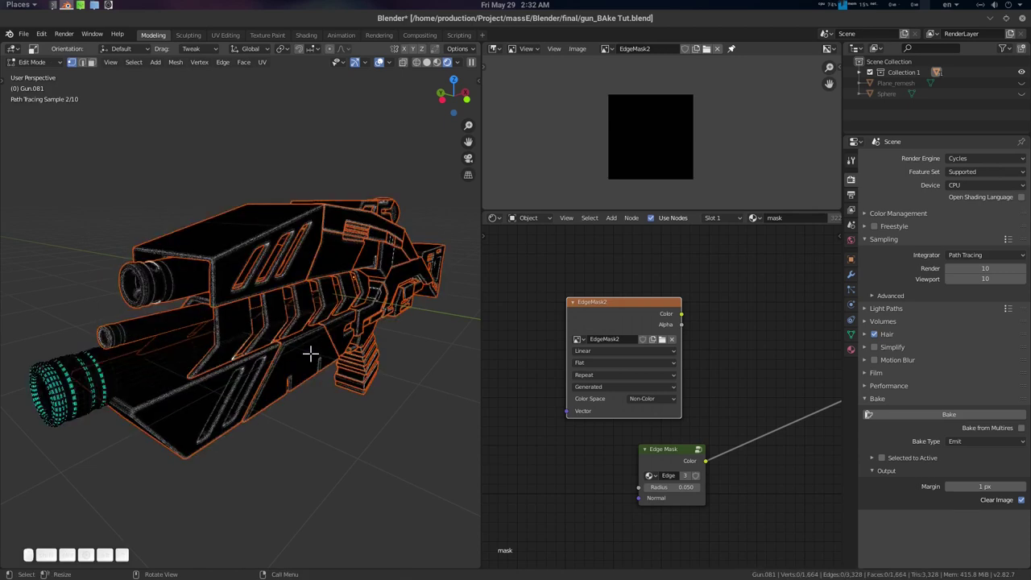
Return to Object Mode and select all gun parts, keeping the large front barrel as the active object.
key(Tab)
key(alt+a)
key(a)
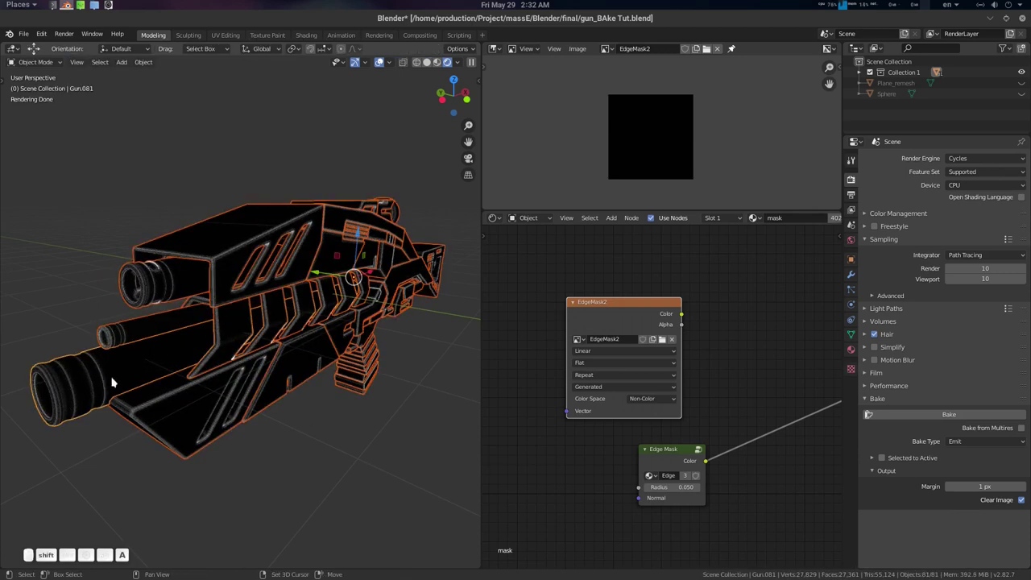
shift+click(91, 380)
shift+click(57, 386)
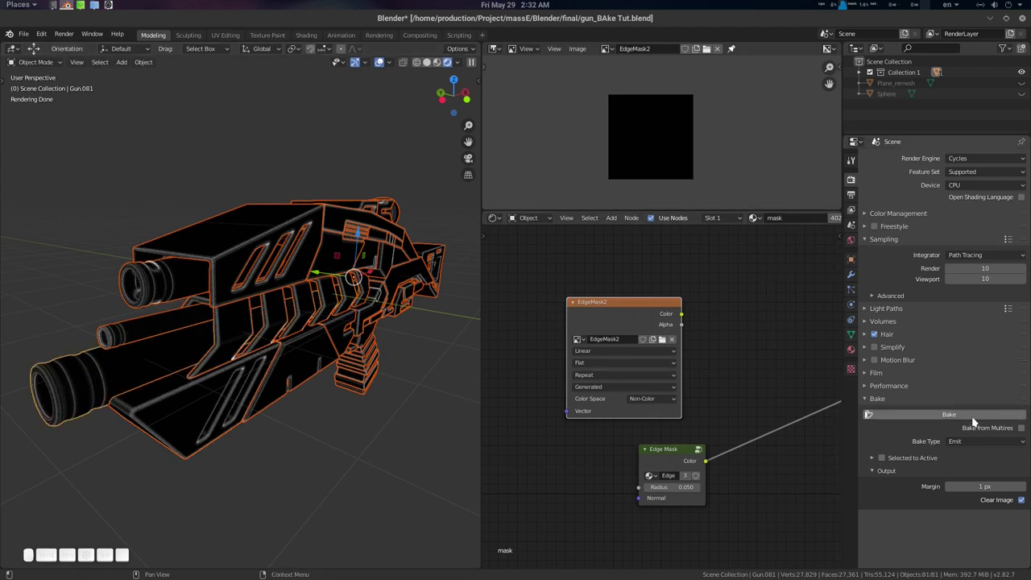
Nudge the EdgeMask2 texture node upward and bake the Emit pass into its image.
drag(640, 311, 641, 302)
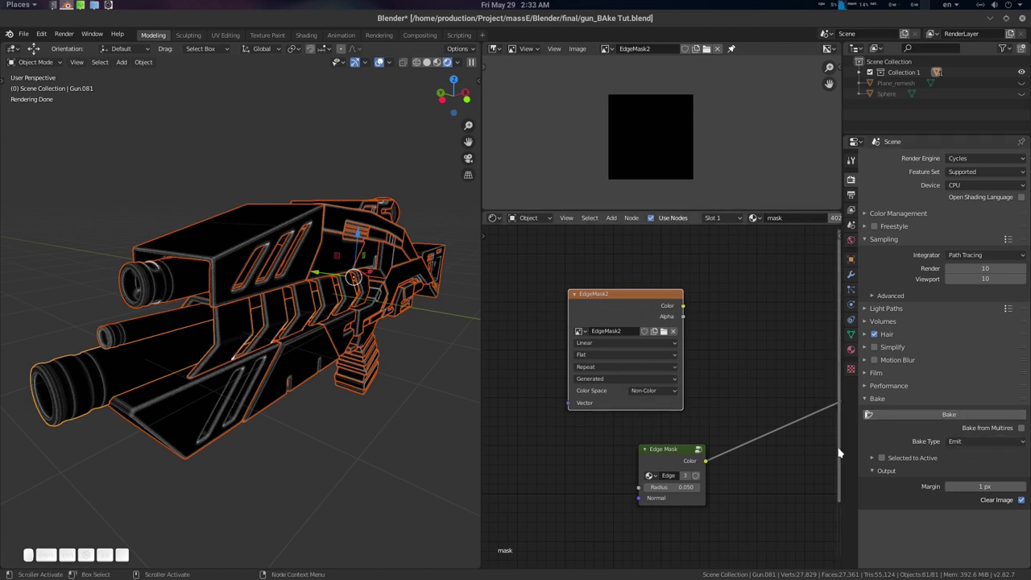
middle_drag(777, 470, 754, 449)
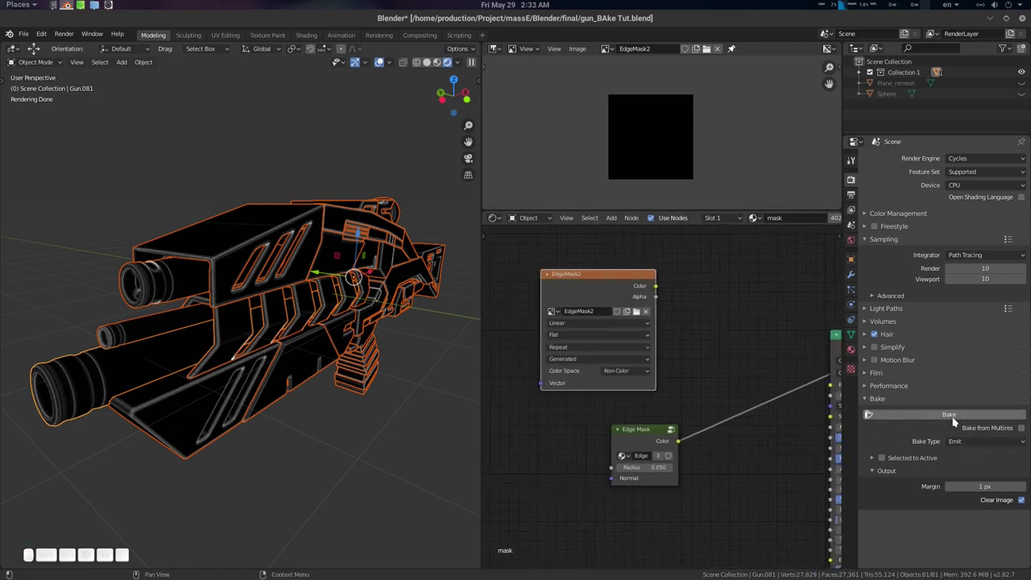
click(959, 416)
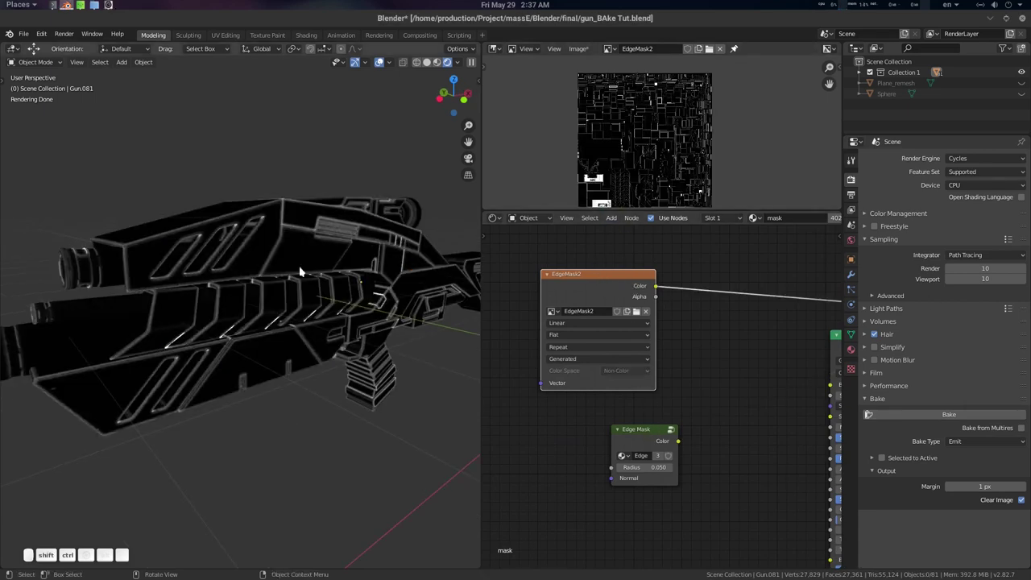
Save the baked image as EdgeMask2.exr in OpenEXR format with RGB color and full float depth.
middle_drag(299, 269, 279, 267)
scroll(279, 267, up, 2)
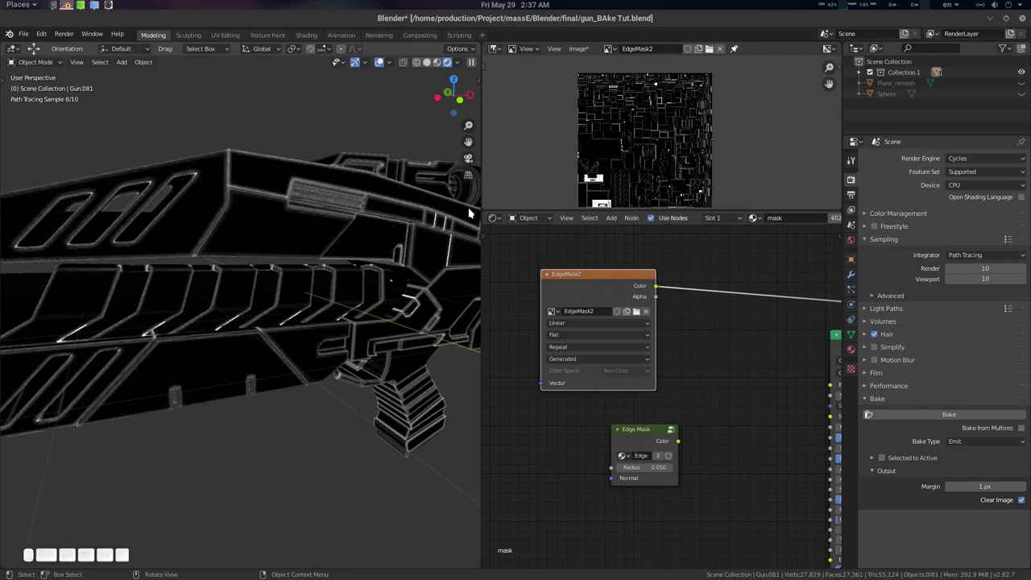
click(580, 49)
click(587, 50)
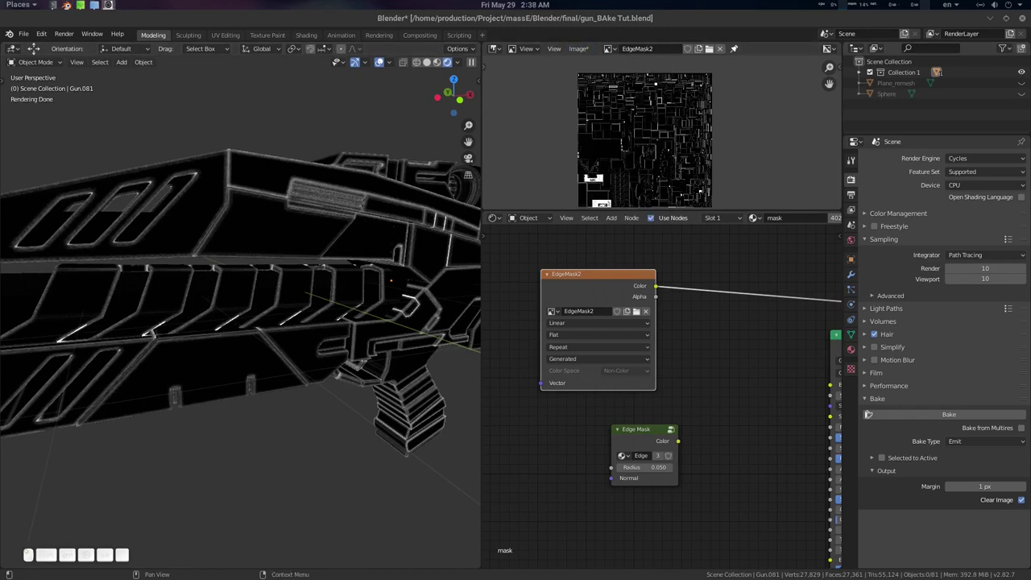
click(587, 50)
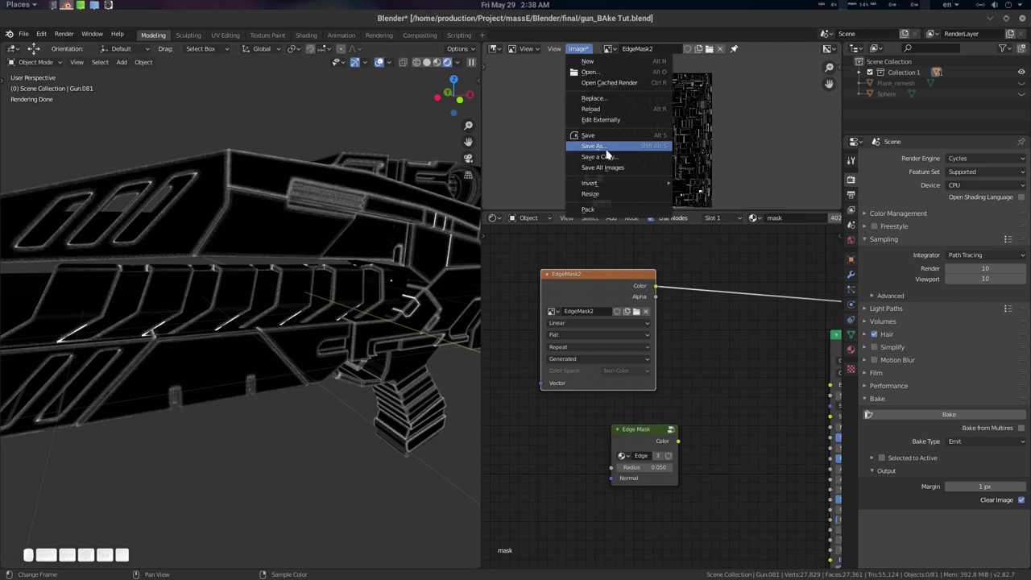
click(603, 143)
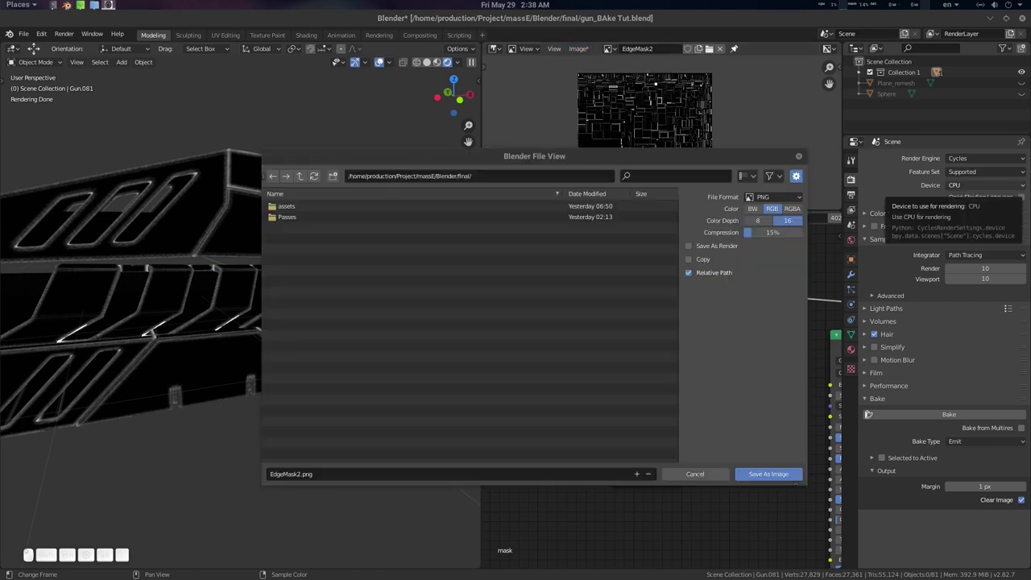
click(769, 199)
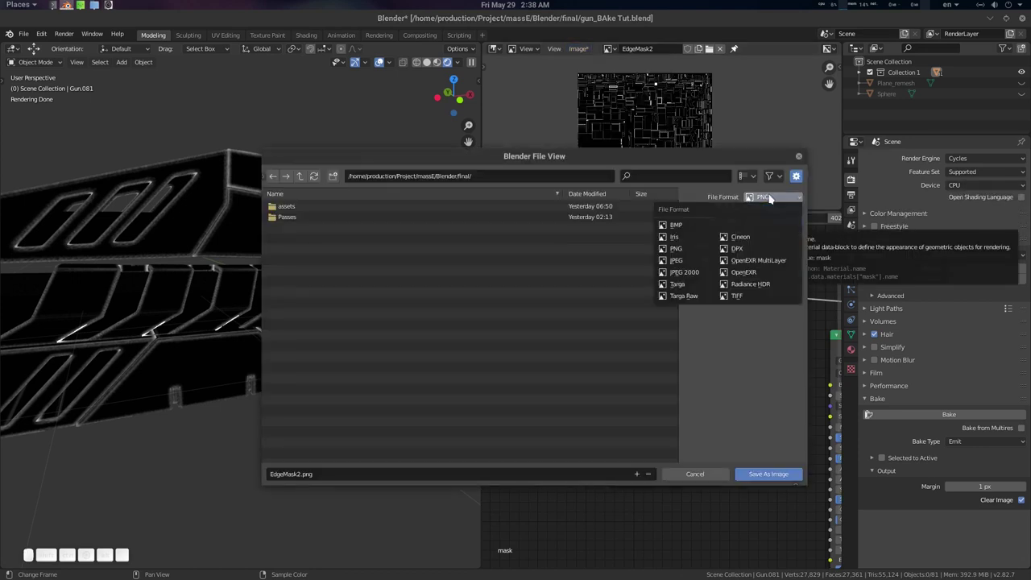
click(763, 272)
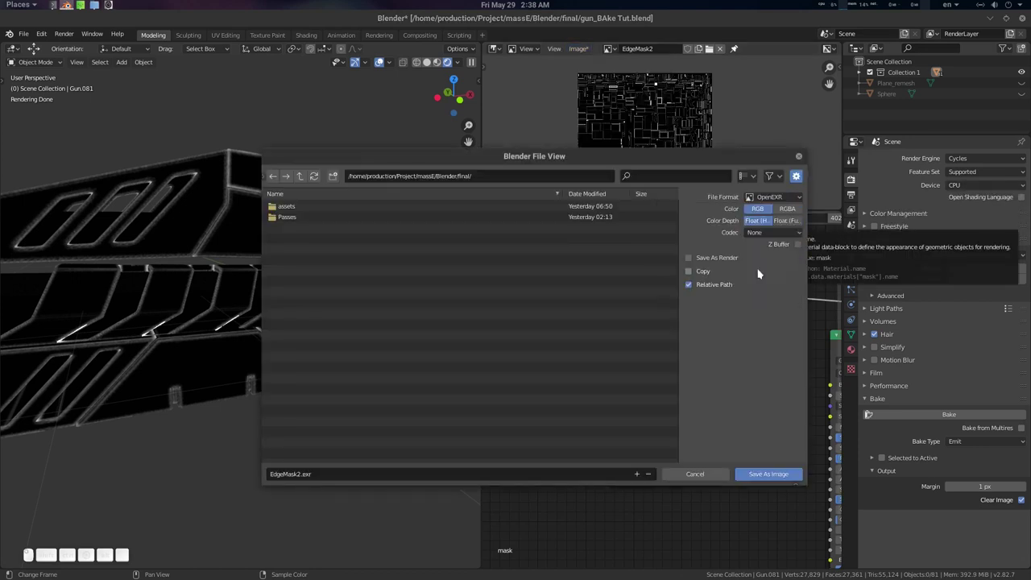
click(787, 220)
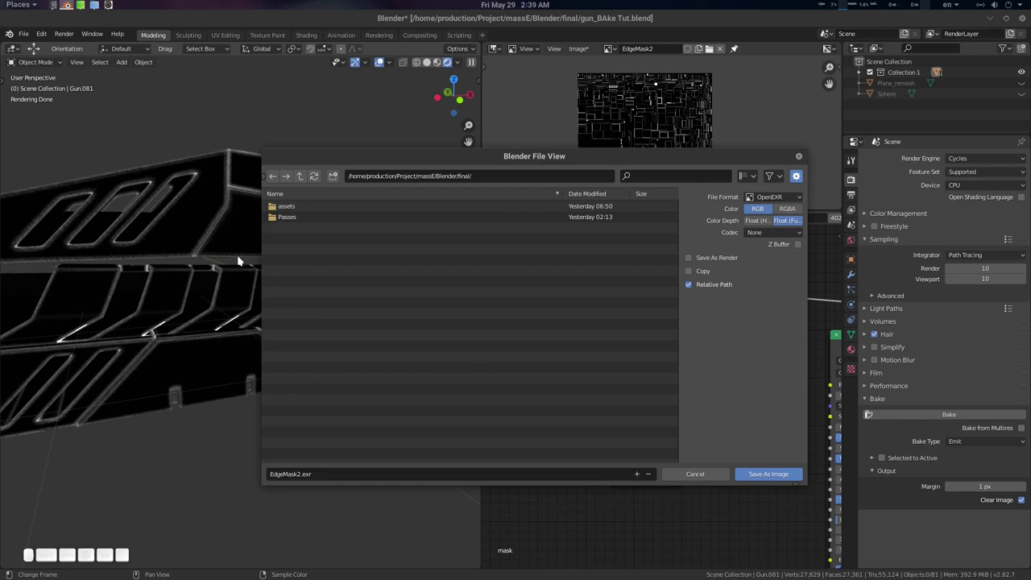
click(767, 474)
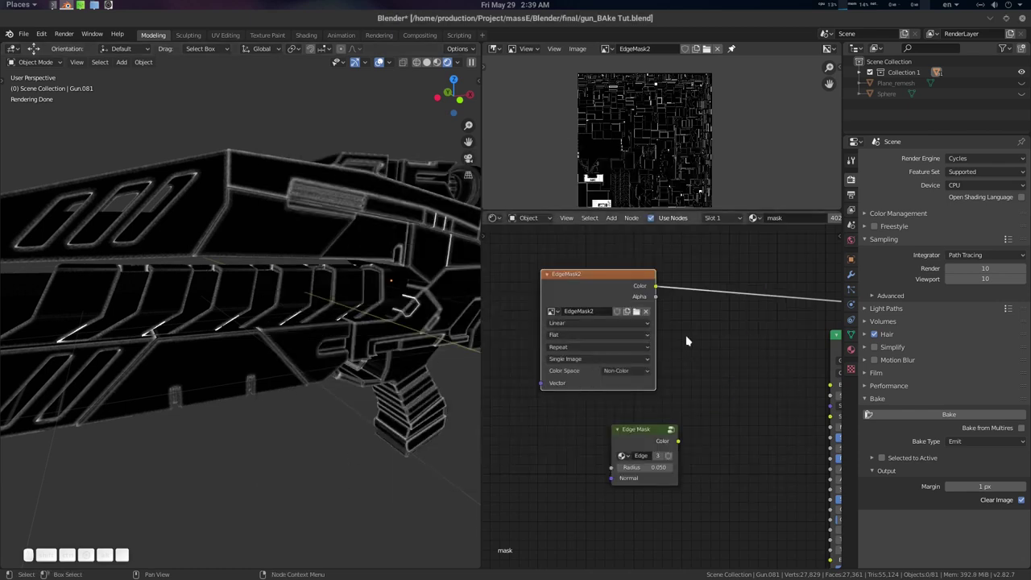
Check the baked mask on the gun and switch the render engine to Eevee.
middle_drag(288, 306, 307, 311)
scroll(315, 300, down, 4)
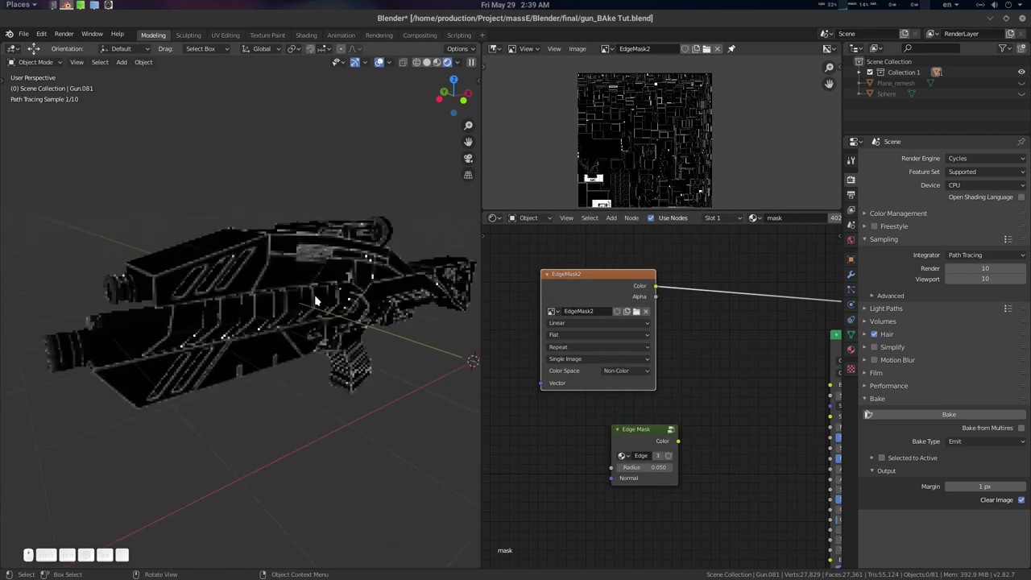
scroll(316, 301, up, 3)
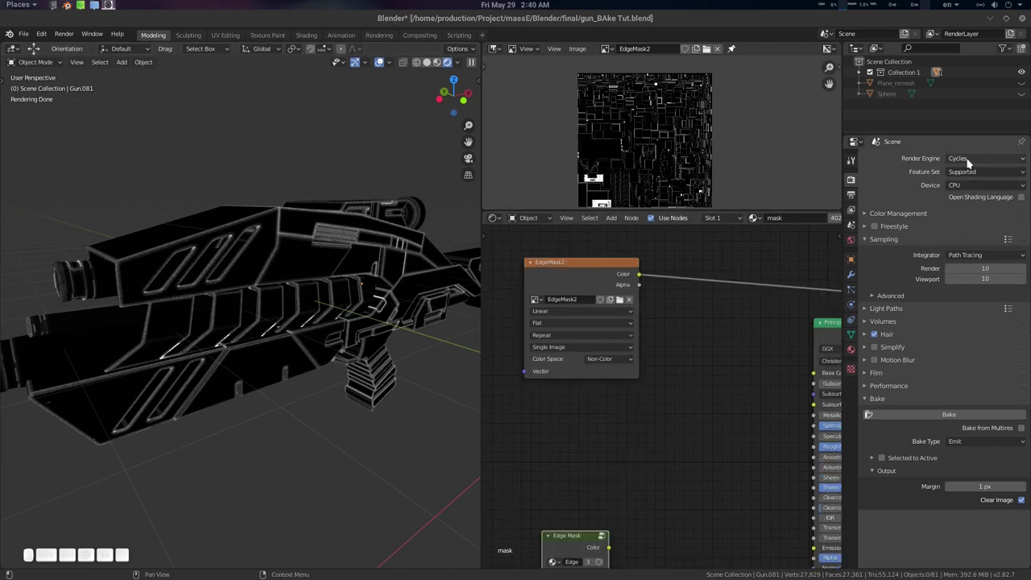
click(966, 159)
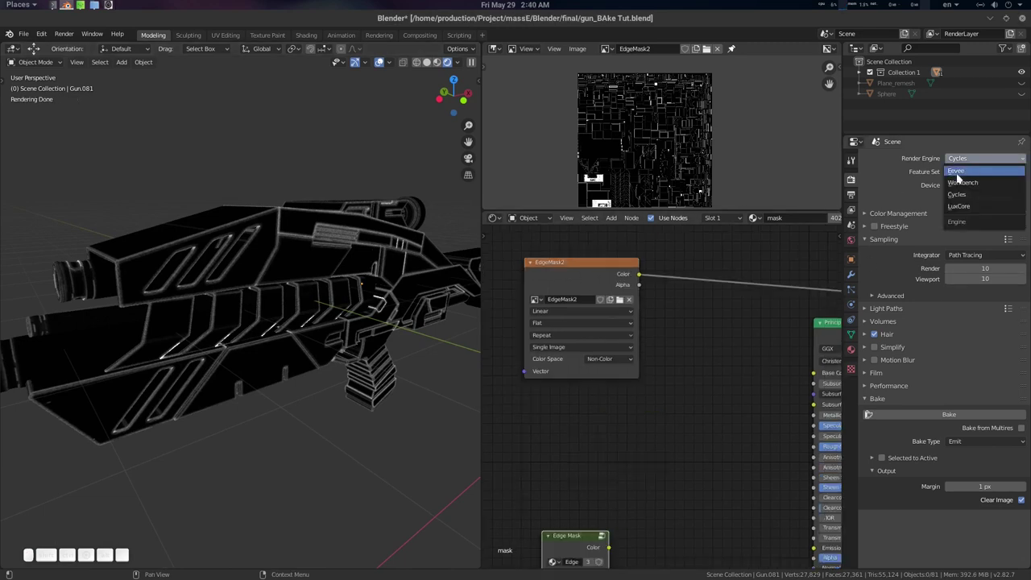
click(965, 171)
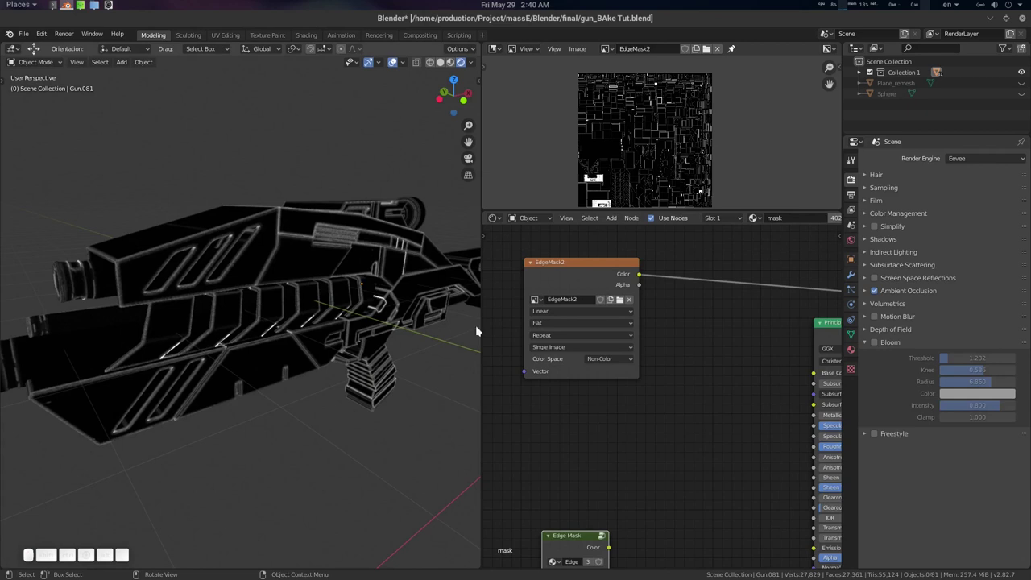
Move the EdgeMask2 texture node further from the shader and insert a Mix node after its Color output.
drag(599, 265, 567, 332)
middle_drag(647, 362, 649, 310)
click(699, 331)
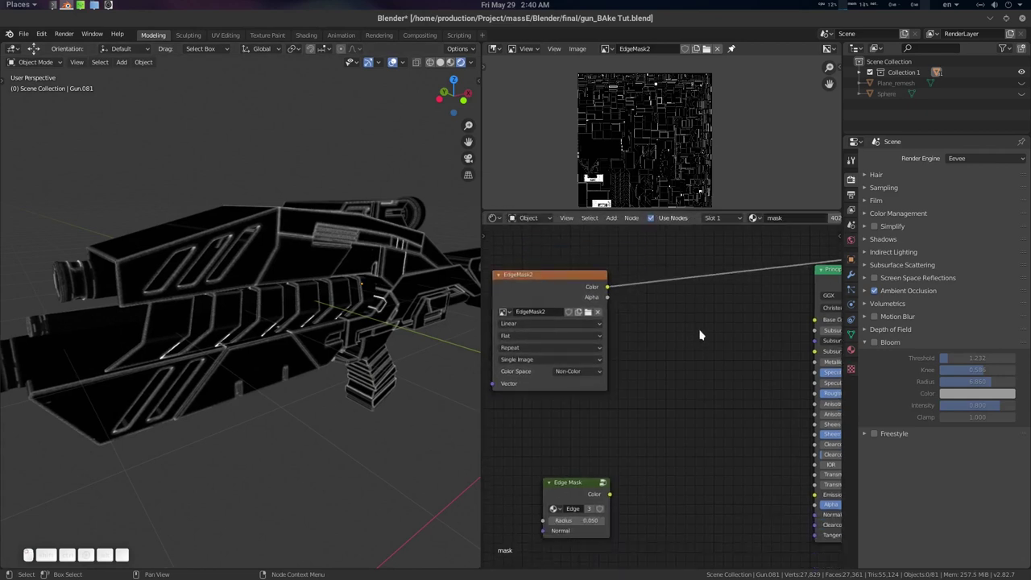
middle_drag(699, 331, 686, 355)
key(shift+a)
click(552, 314)
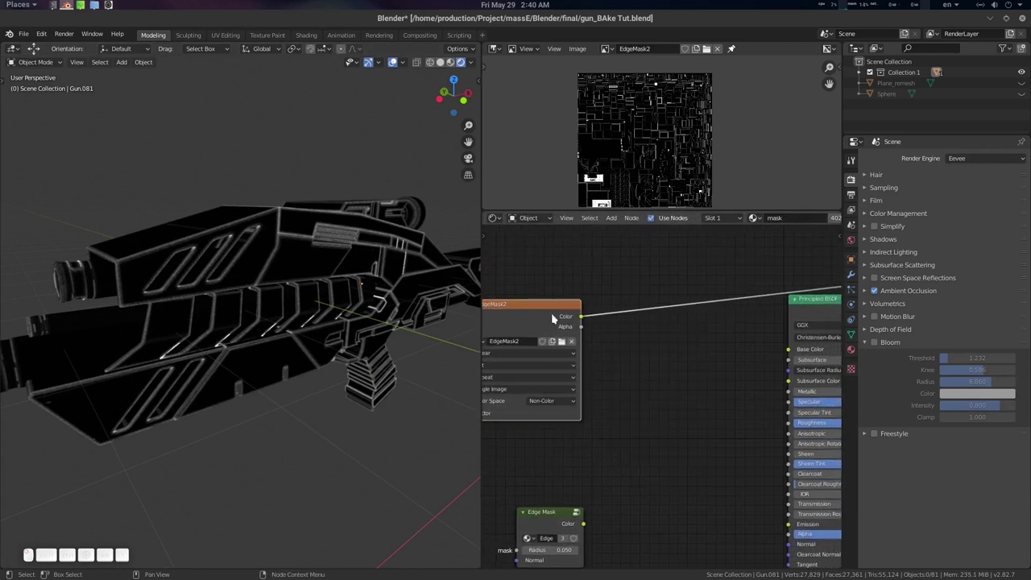
key(ctrl+0)
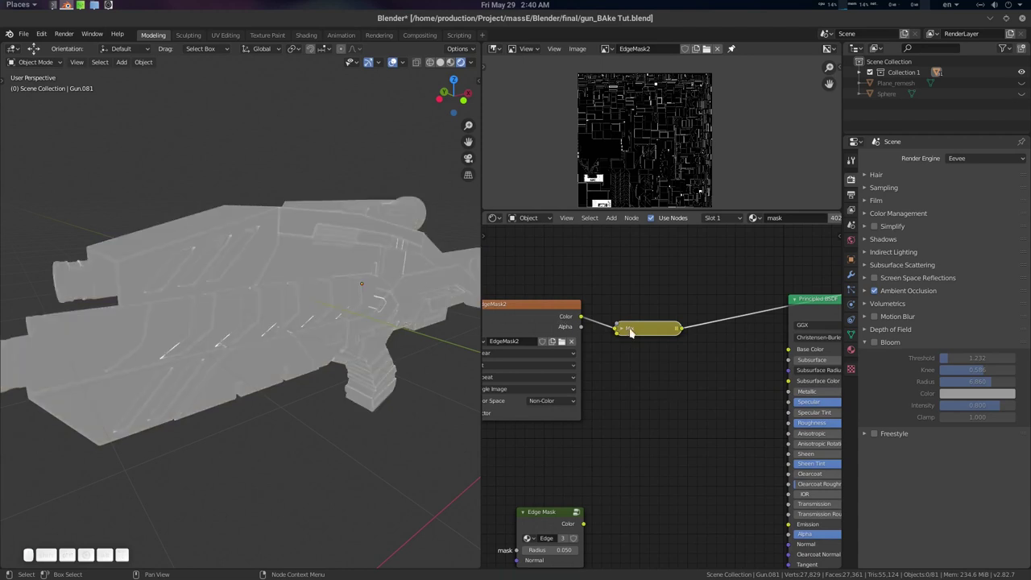
Expand the Mix node and connect the EdgeMask2 color to its Fac and its Color output to the shader's Base Color.
click(621, 328)
drag(630, 327, 651, 300)
drag(635, 360, 636, 349)
drag(703, 313, 787, 350)
Preview the Principled BSDF on the gun and set its Metallic value to 1.000.
middle_drag(771, 384, 649, 380)
ctrl+shift+click(740, 302)
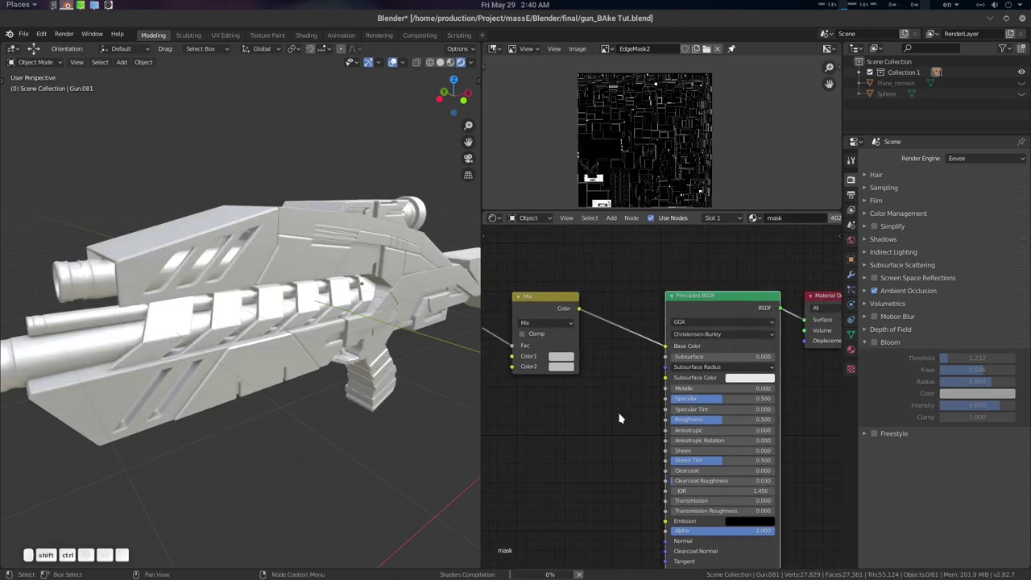
middle_drag(619, 414, 641, 403)
drag(716, 378, 791, 379)
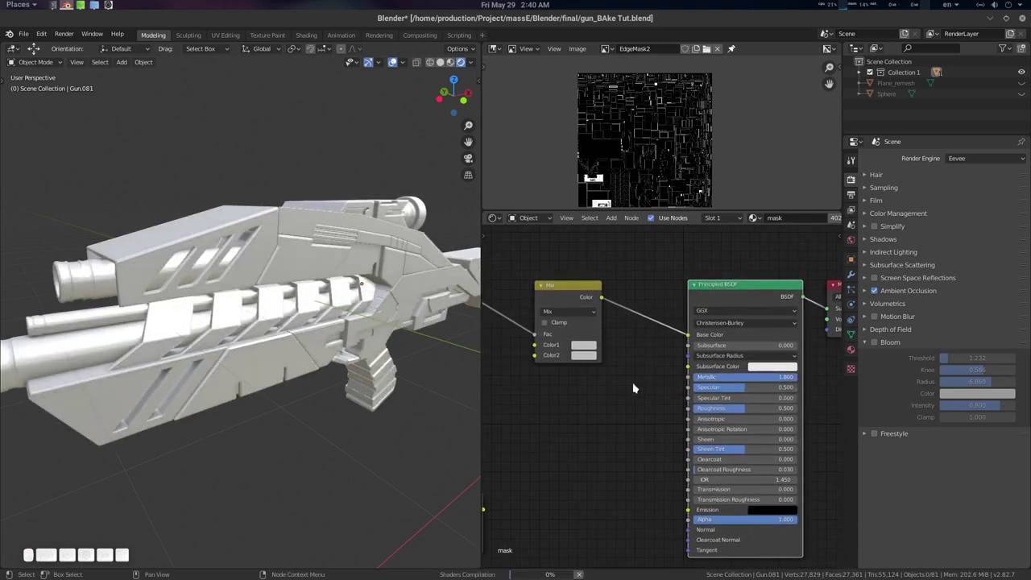
Set the Mix node's Color1 to near black and Color2 to near white, and view the edges on the gun.
middle_drag(595, 379, 671, 379)
click(662, 347)
mouse_move(732, 248)
mouse_down()
mouse_move(730, 277)
mouse_move(731, 218)
mouse_up()
click(654, 356)
middle_drag(341, 328, 293, 324)
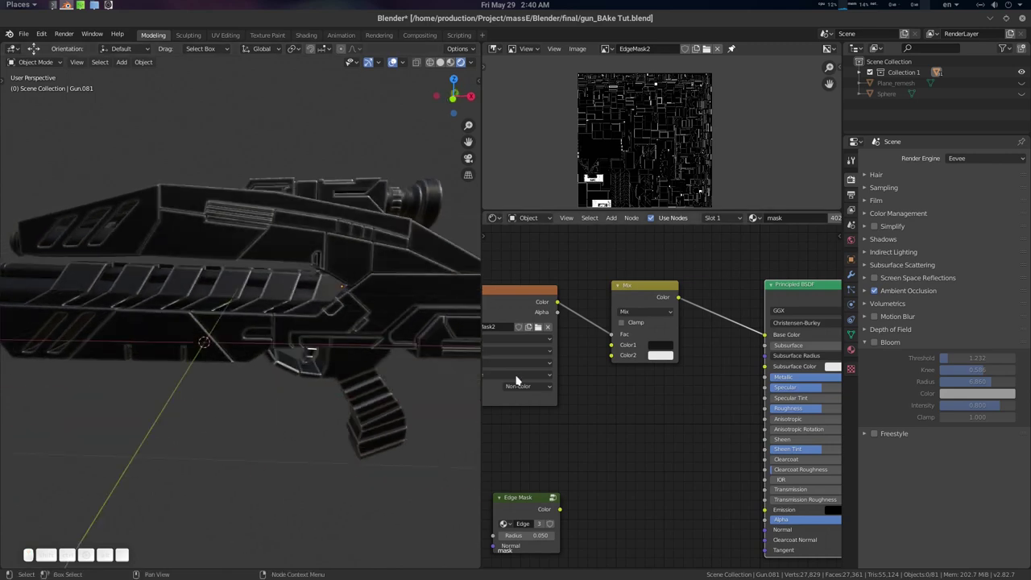
Move the Mix node further from the EdgeMask2 texture to make room between them.
middle_drag(520, 400, 630, 400)
scroll(631, 400, up, 1)
middle_drag(610, 293, 689, 322)
drag(662, 313, 813, 299)
middle_drag(747, 371, 711, 360)
click(646, 381)
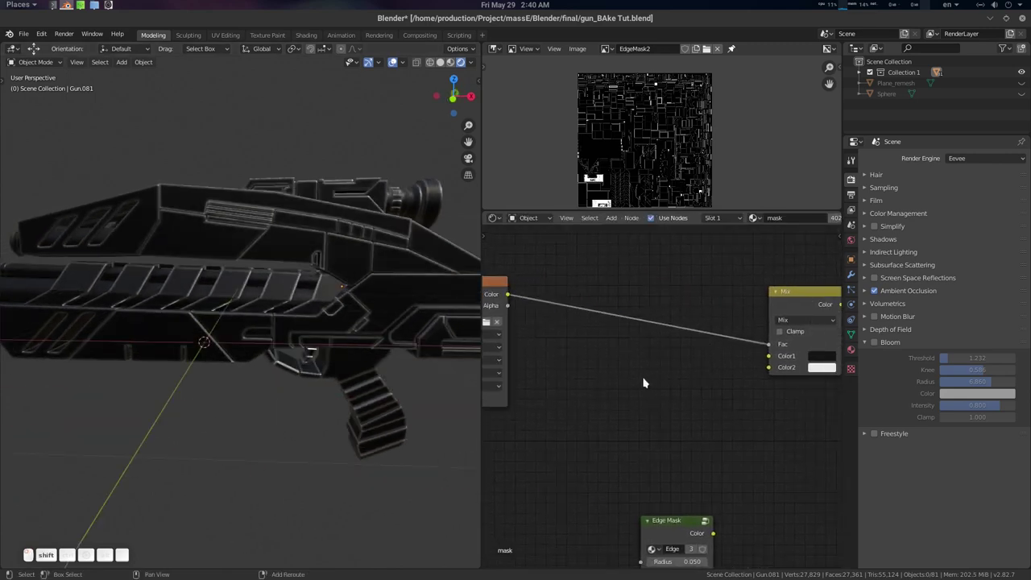
Add a Math node set to Add on the link between the EdgeMask2 color and the Mix node's Fac.
key(shift+a)
click(645, 379)
click(578, 346)
middle_drag(611, 368, 679, 391)
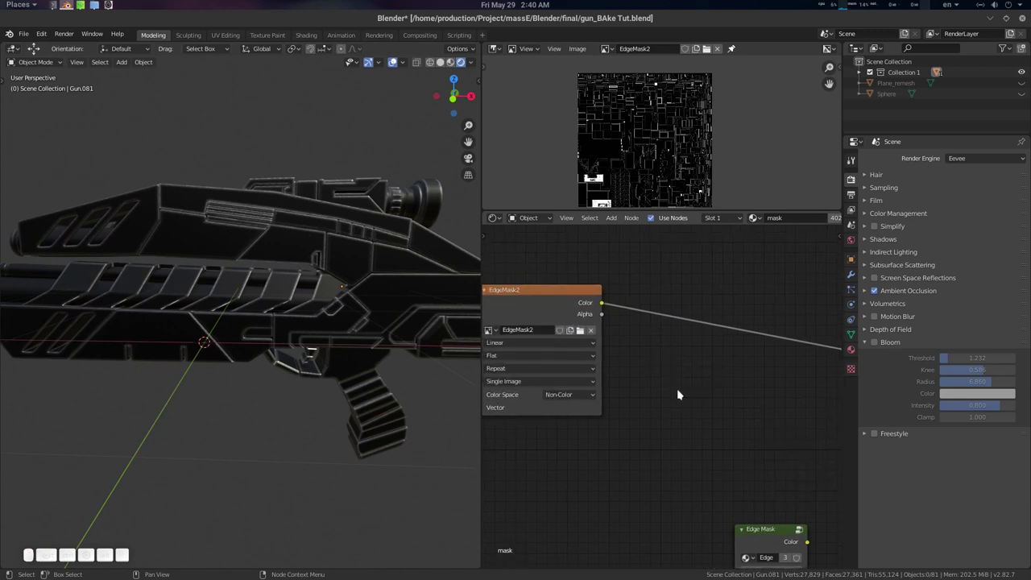
scroll(610, 373, down, 2)
key(shift+a)
click(616, 370)
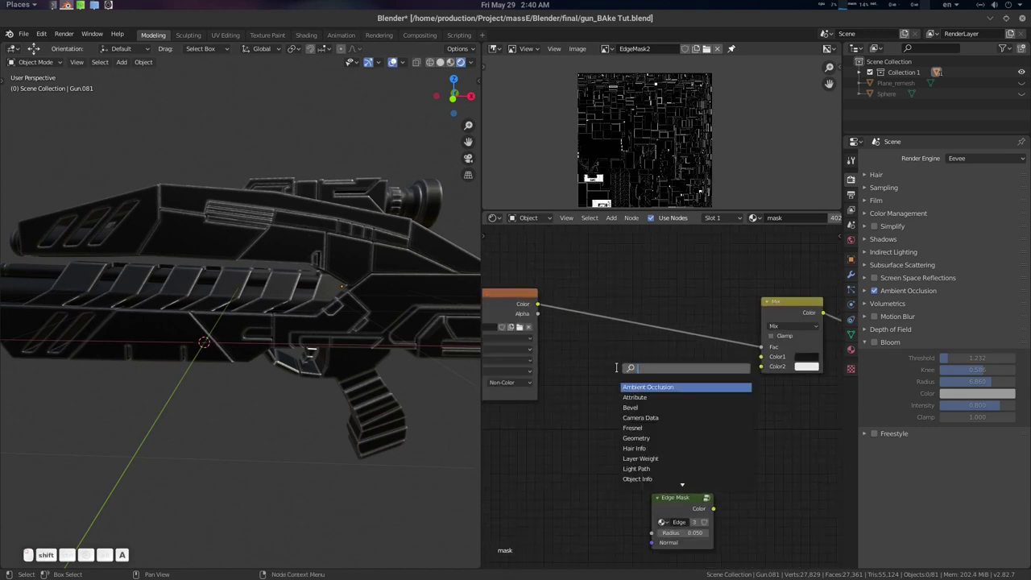
text(add)
key(Return)
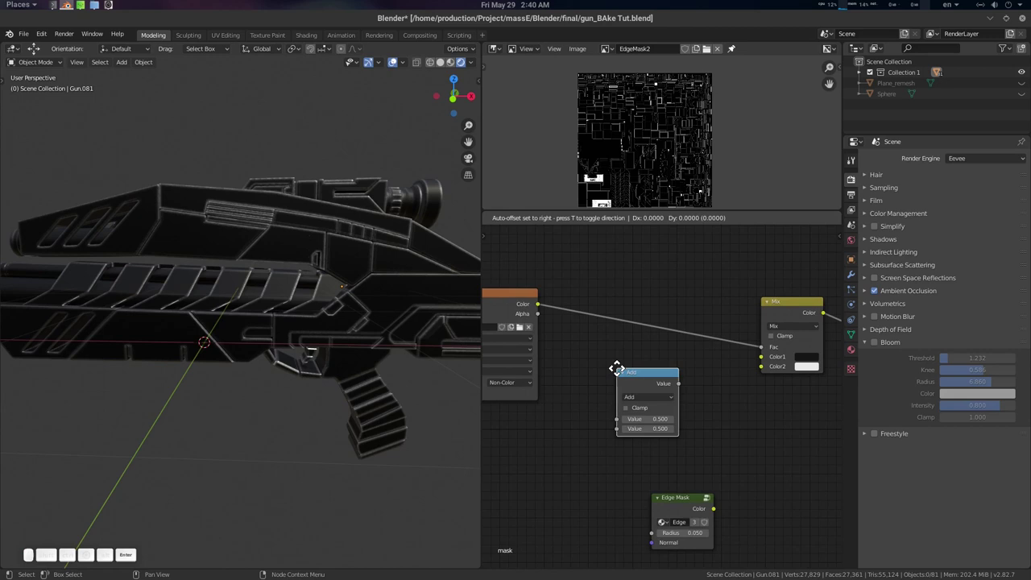
click(565, 271)
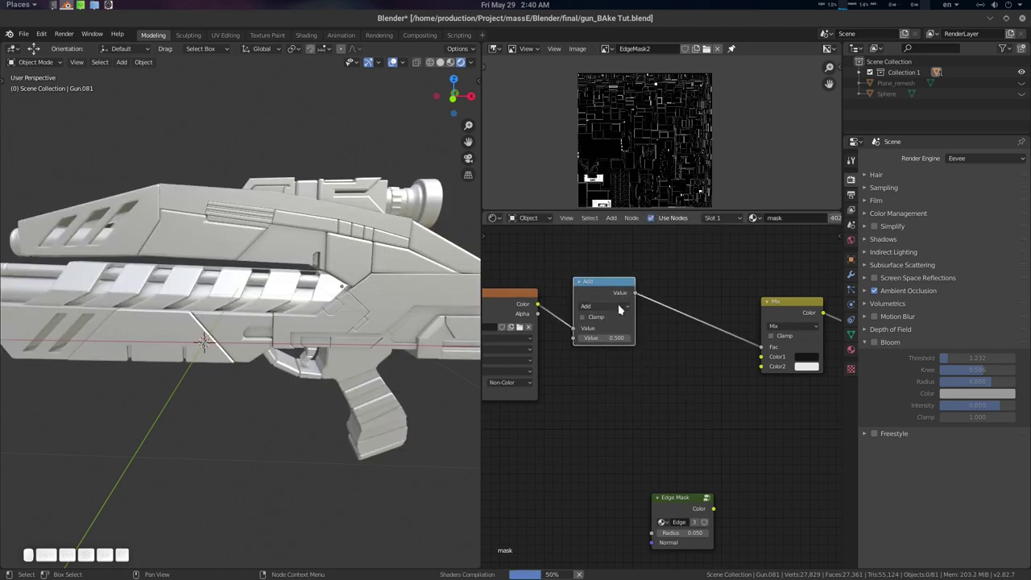
Change the Math node's operation to Multiply and set its second value to 2.100.
click(620, 308)
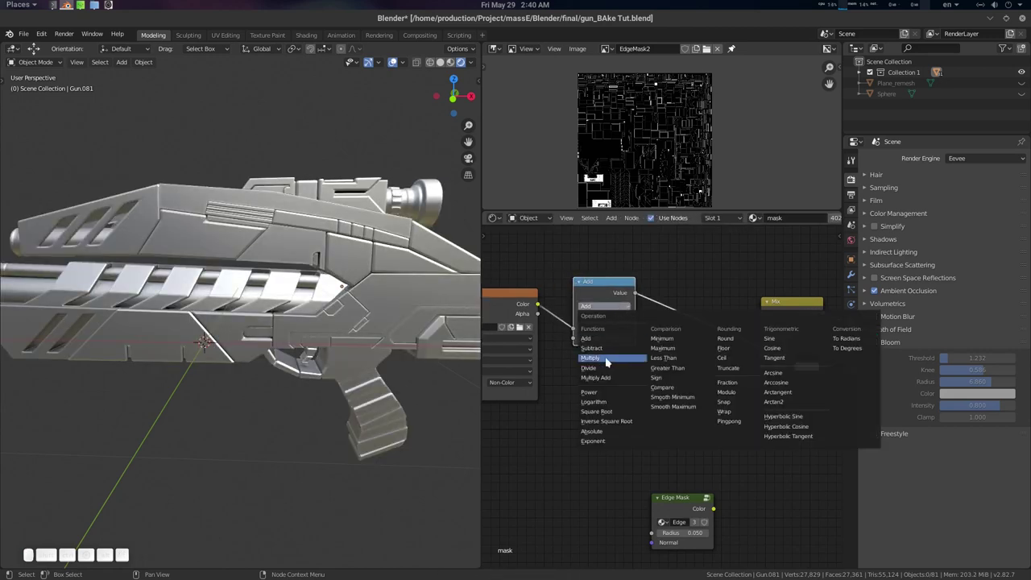
click(610, 358)
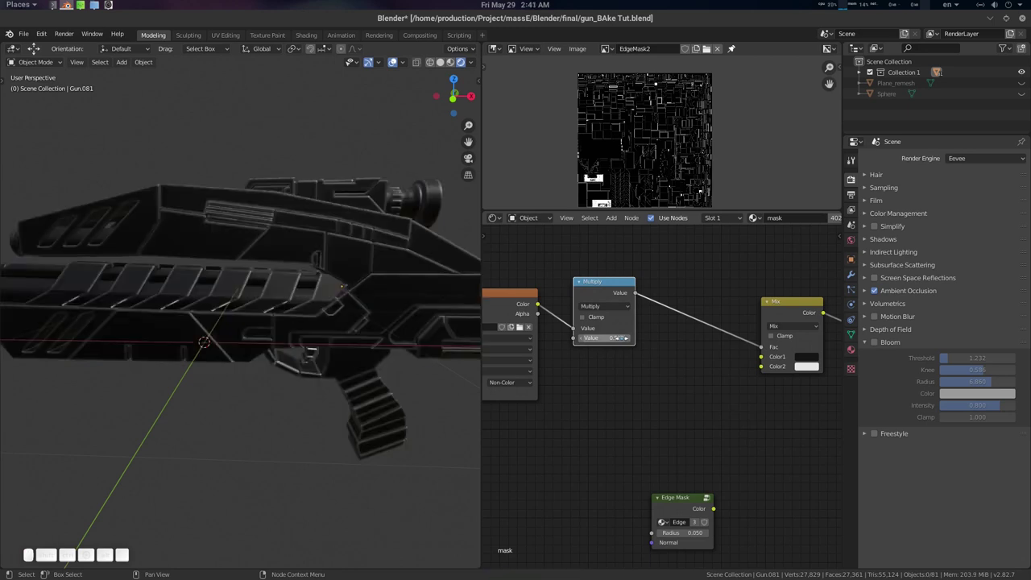
drag(604, 338, 633, 338)
middle_drag(323, 292, 363, 301)
scroll(359, 306, up, 2)
Shift the Mix node away from the Multiply node and insert a ColorRamp on the link between them.
middle_drag(624, 379, 588, 378)
drag(743, 303, 787, 305)
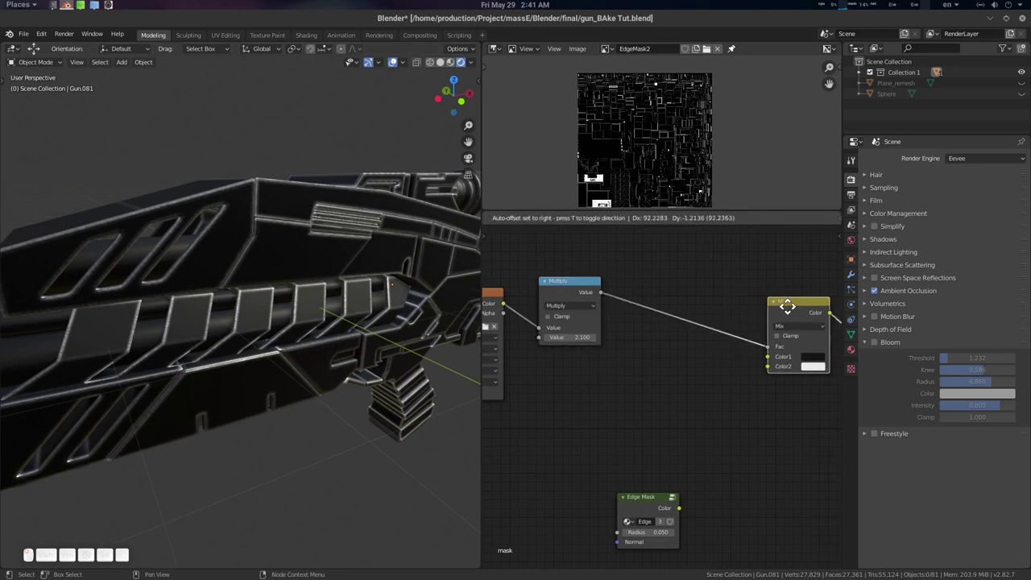
click(645, 387)
key(shift+a)
click(687, 376)
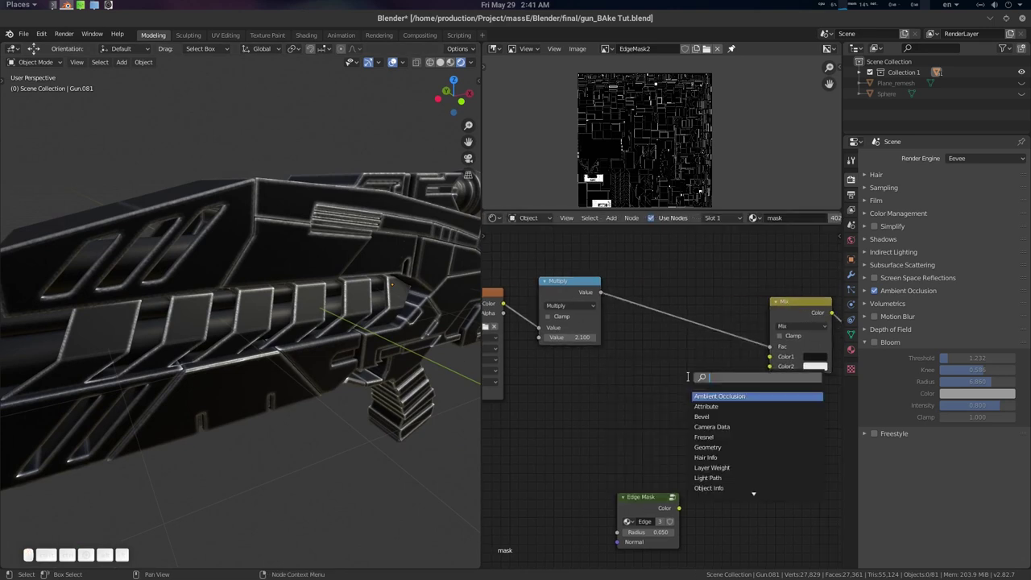
text(ramp)
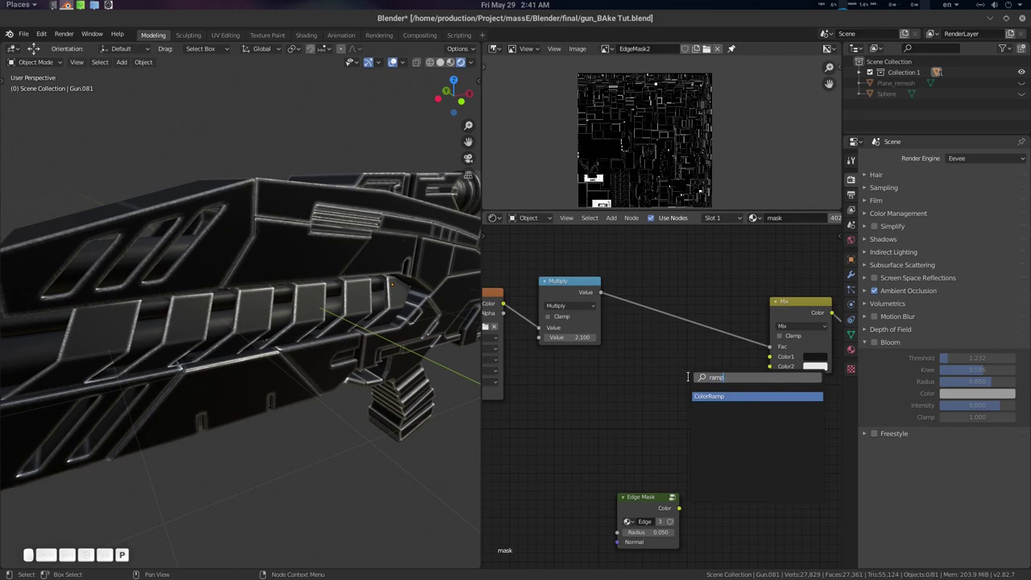
key(Return)
click(630, 291)
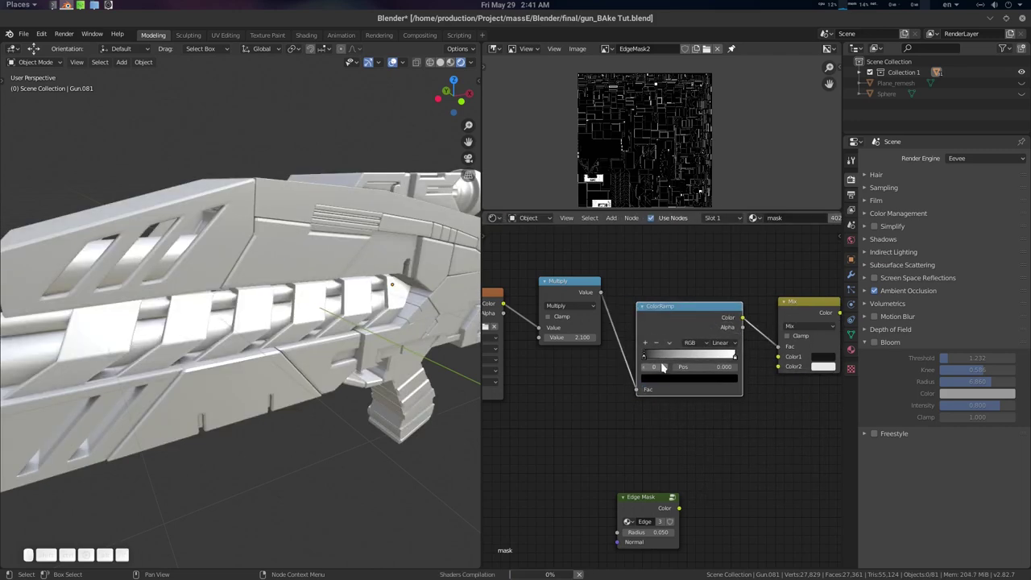
Move the ColorRamp's white stop to position 0.064 and raise the Multiply node's value to about 53.
mouse_move(645, 358)
mouse_down()
mouse_move(668, 358)
mouse_move(635, 367)
mouse_up()
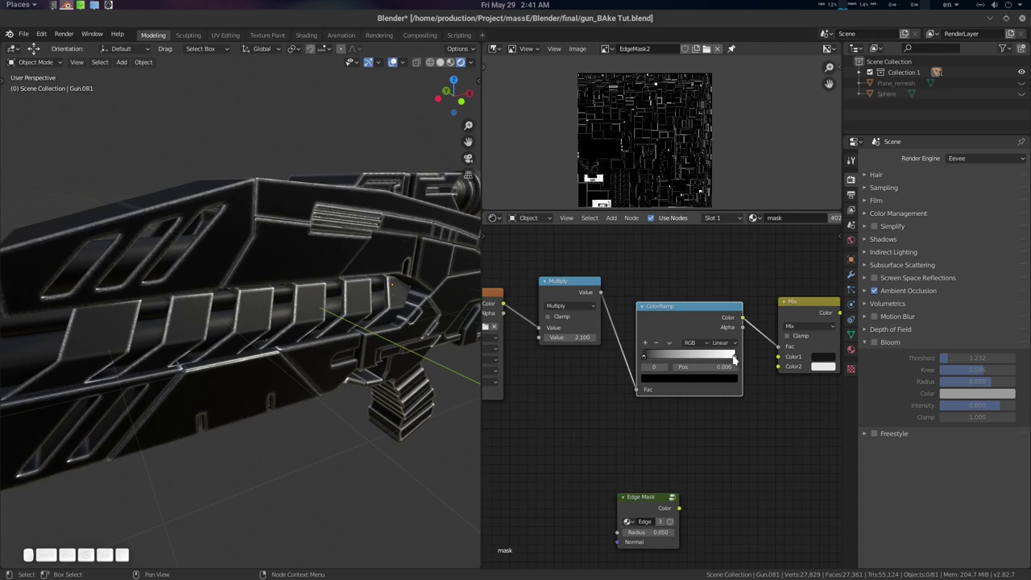
drag(733, 360, 643, 360)
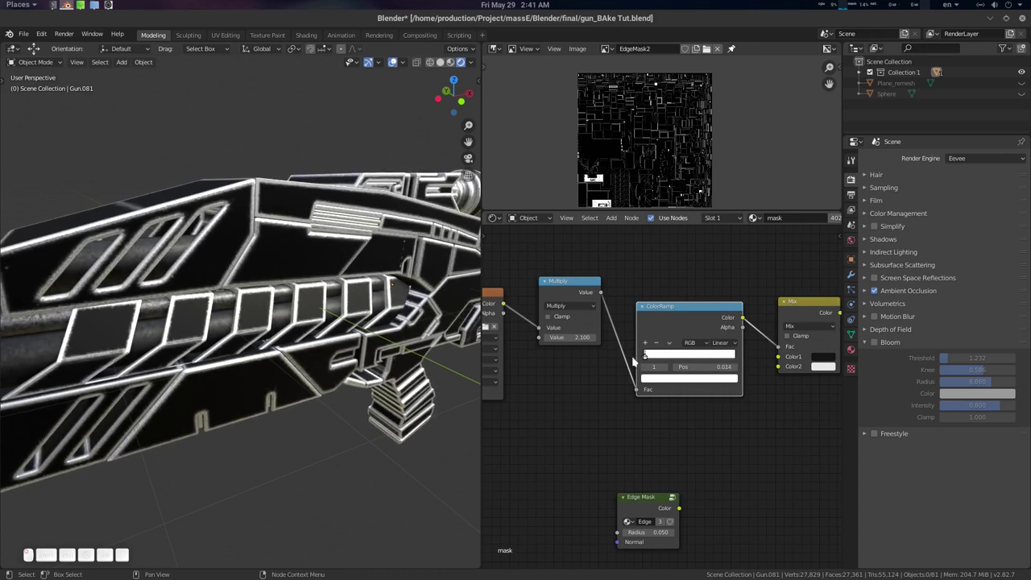
drag(634, 360, 640, 360)
middle_drag(582, 373, 646, 353)
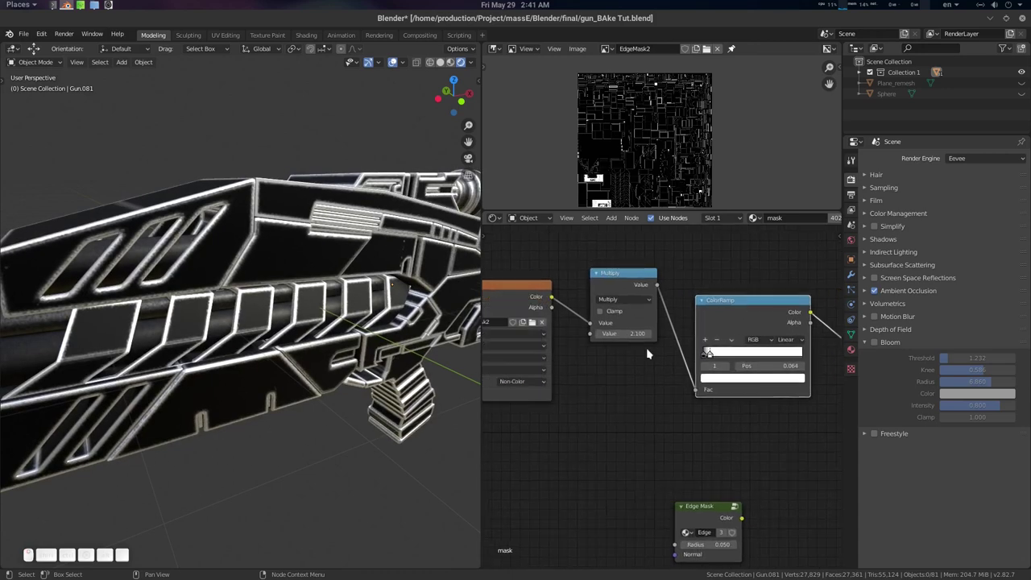
drag(624, 334, 669, 333)
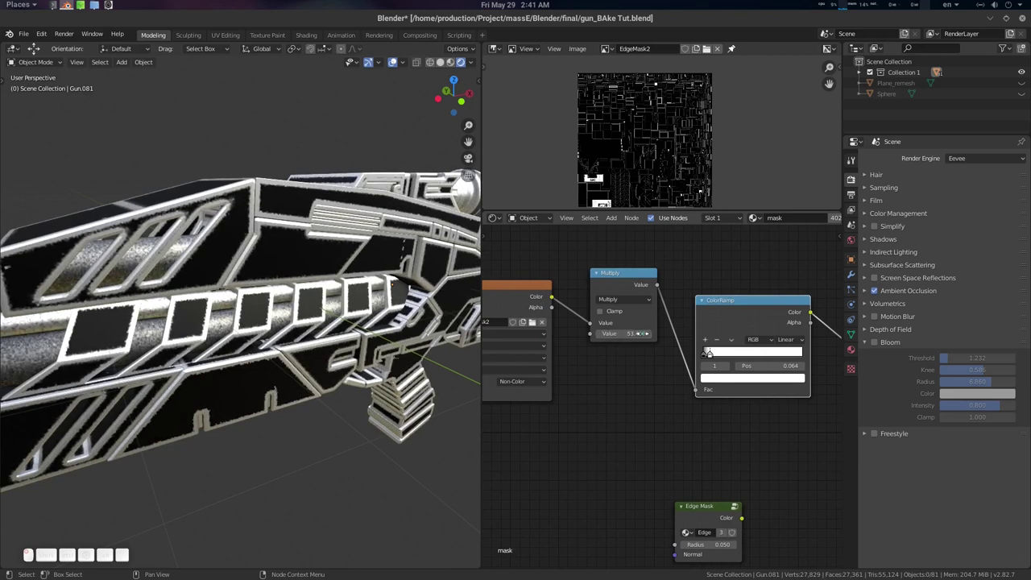
Set the Mix node's Color2 to a warm off-white and Color1 to dark gray, and view the whole gun.
middle_drag(710, 401, 608, 398)
scroll(651, 388, down, 4)
middle_drag(748, 386, 658, 387)
scroll(658, 386, up, 4)
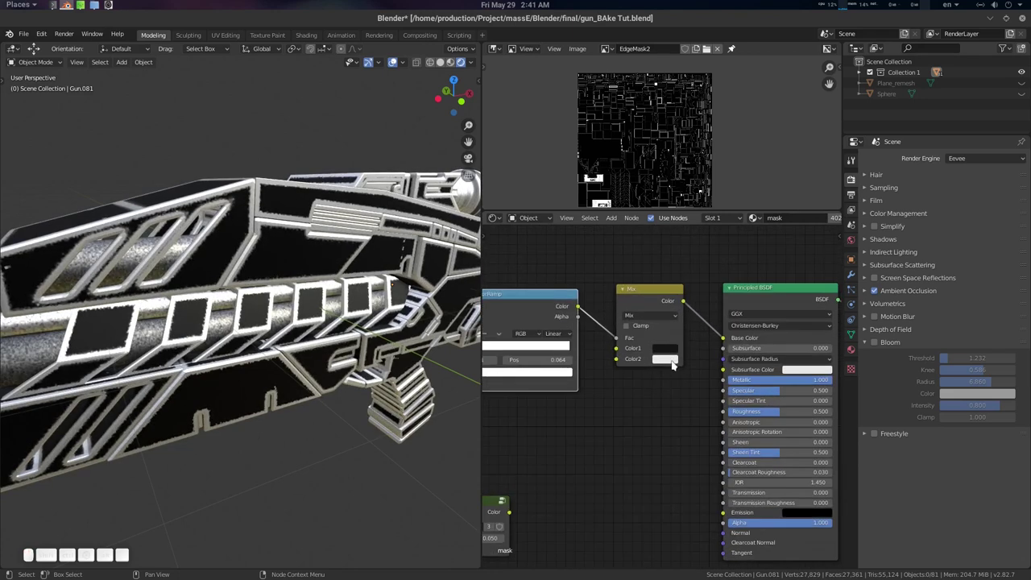
click(665, 360)
mouse_move(710, 256)
mouse_down()
mouse_move(681, 264)
mouse_move(695, 265)
mouse_move(687, 249)
mouse_move(690, 262)
mouse_move(735, 236)
mouse_move(734, 264)
mouse_up()
click(663, 349)
scroll(326, 296, down, 5)
middle_drag(324, 296, 304, 300)
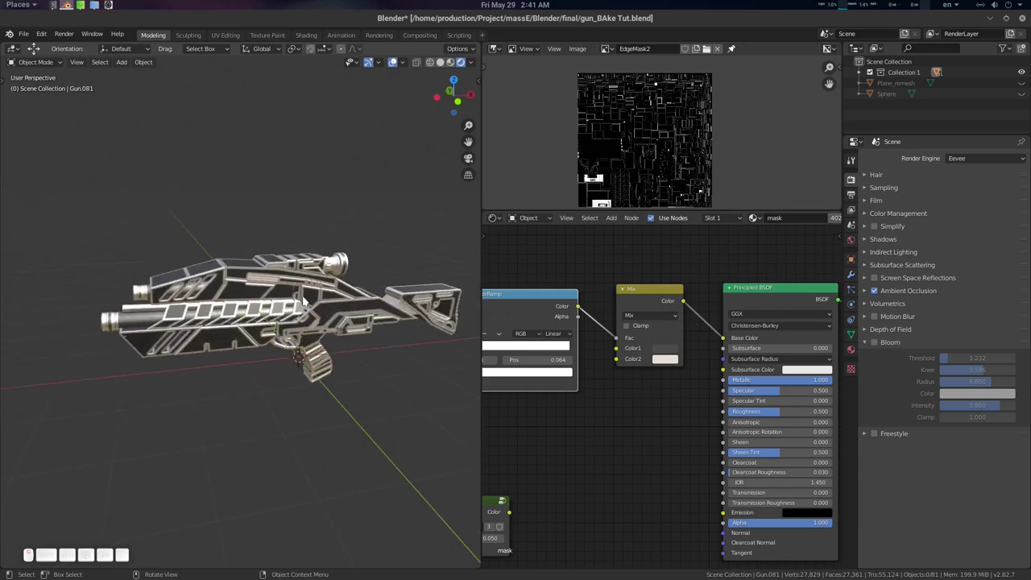
scroll(306, 299, up, 3)
scroll(322, 295, up, 2)
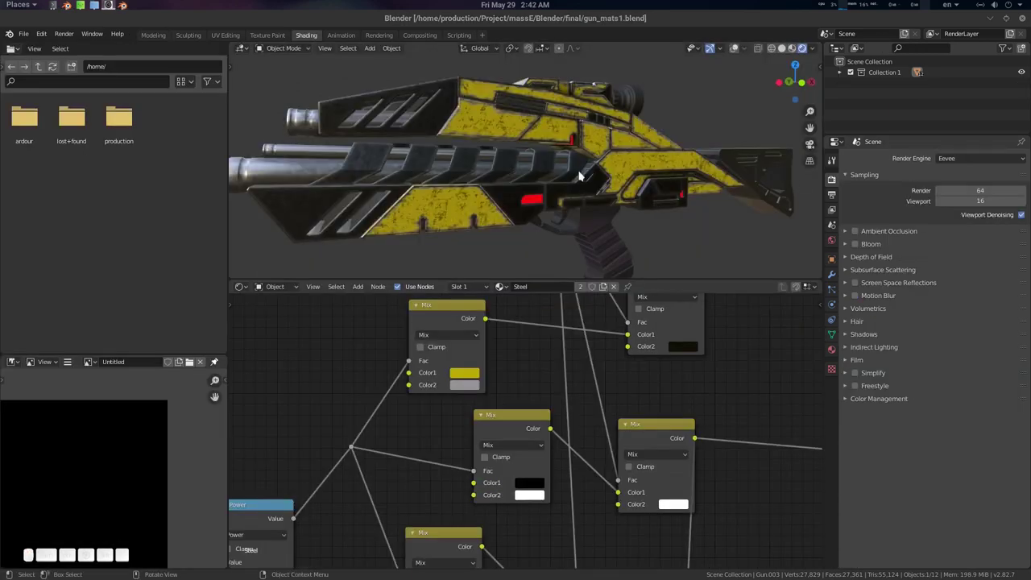
Examine the worn edges on the finished yellow gun and the node setup of its Steel material.
scroll(541, 127, down, 2)
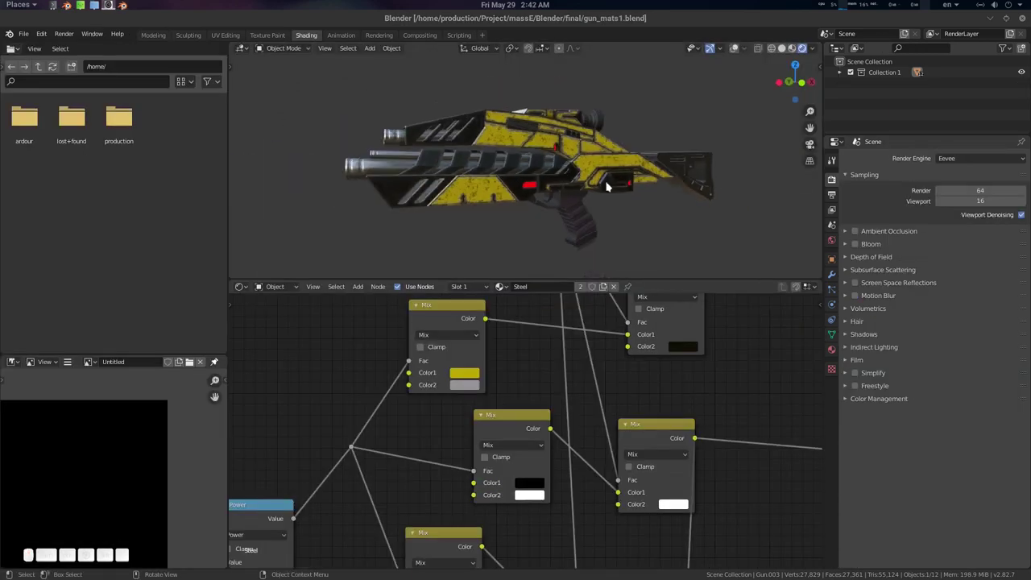
middle_drag(515, 137, 541, 127)
scroll(541, 127, up, 4)
scroll(592, 159, up, 3)
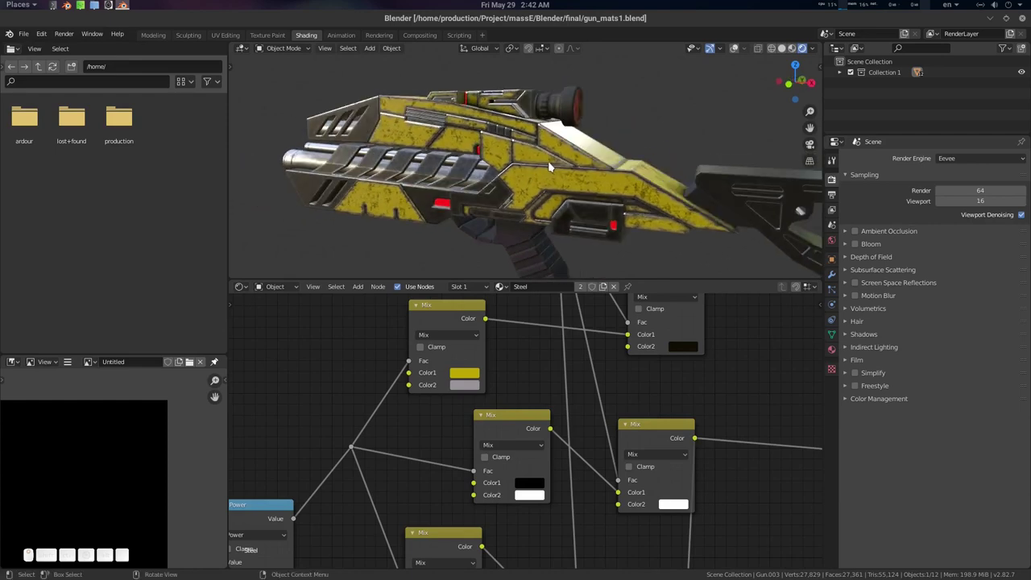
scroll(551, 177, down, 3)
scroll(554, 169, up, 5)
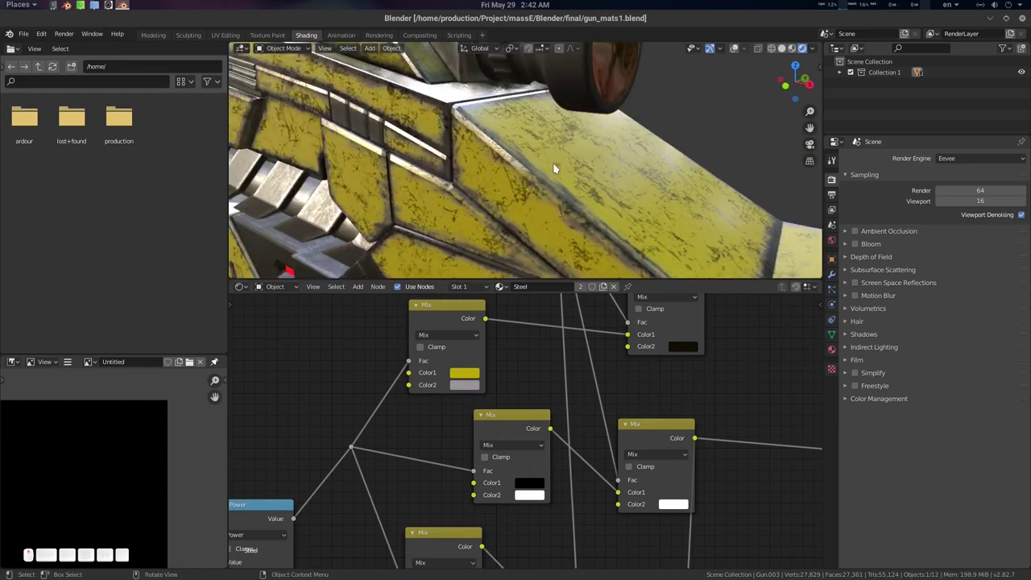
scroll(513, 213, down, 2)
scroll(543, 369, down, 6)
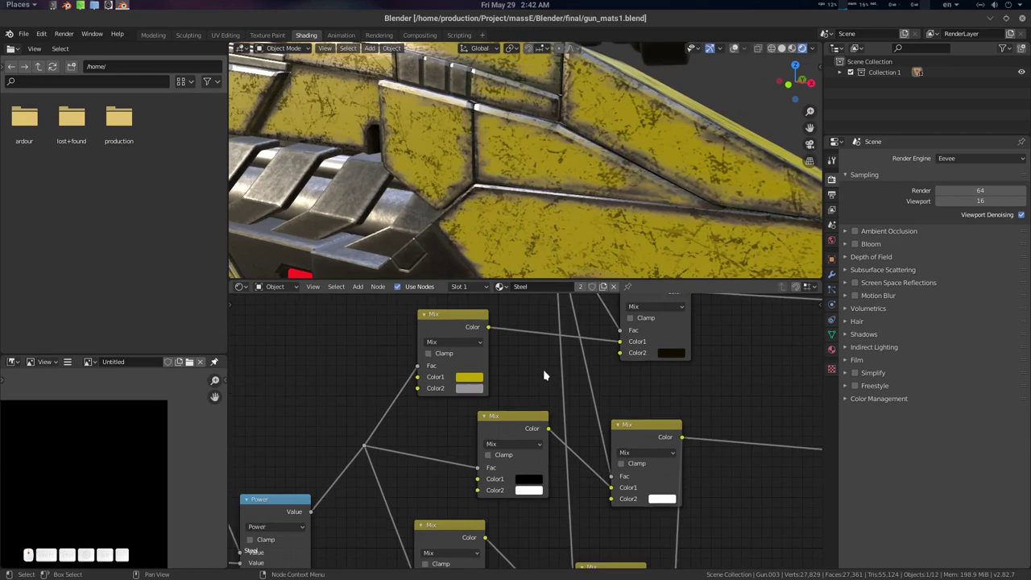
scroll(587, 450, up, 6)
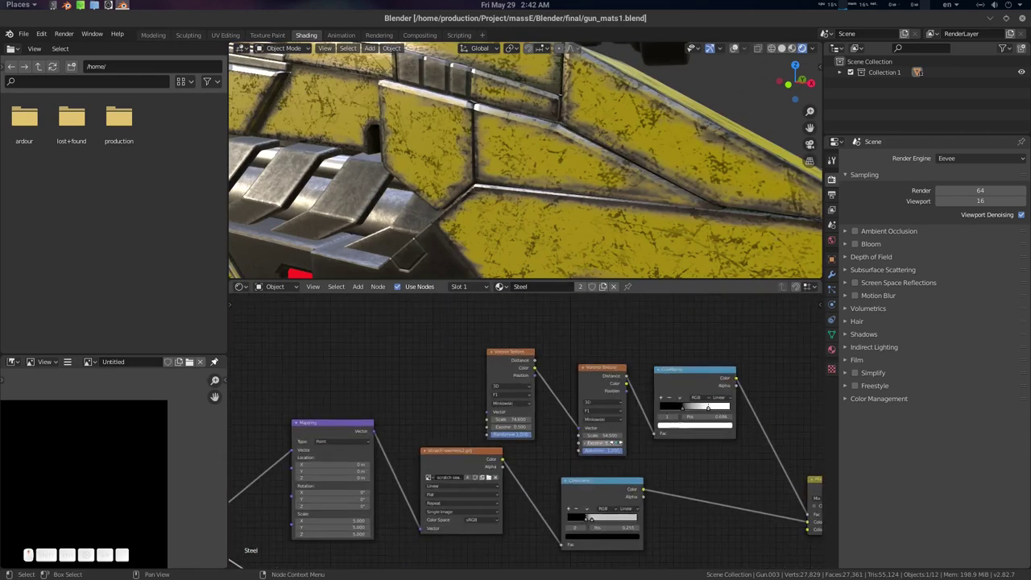
middle_drag(665, 466, 676, 380)
middle_drag(497, 403, 787, 298)
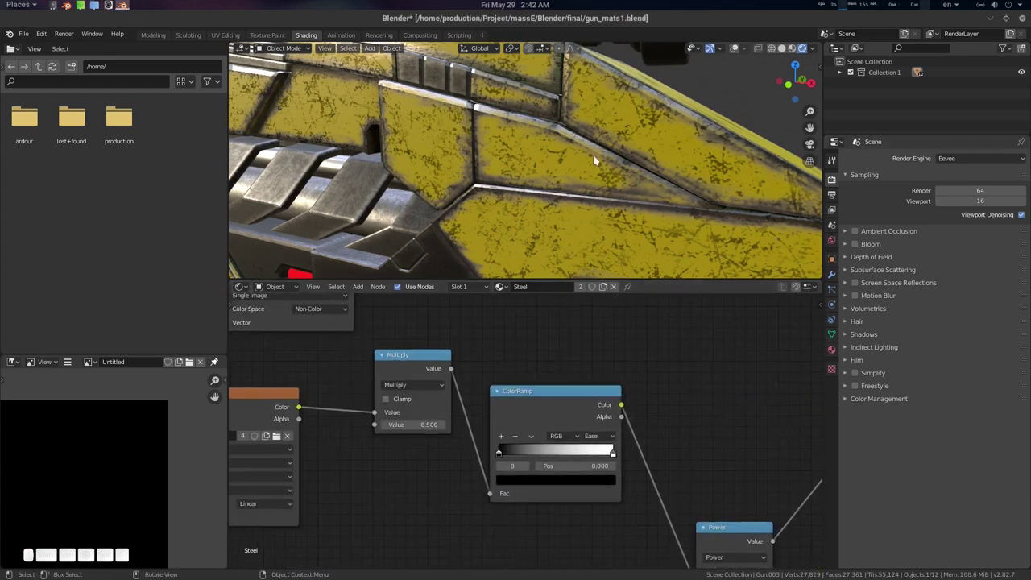
Adjust the Steel material's edge-mask ColorRamp by nudging the black stop and moving the white stop to position 0.336.
scroll(594, 160, down, 8)
middle_drag(529, 218, 572, 217)
scroll(573, 217, up, 2)
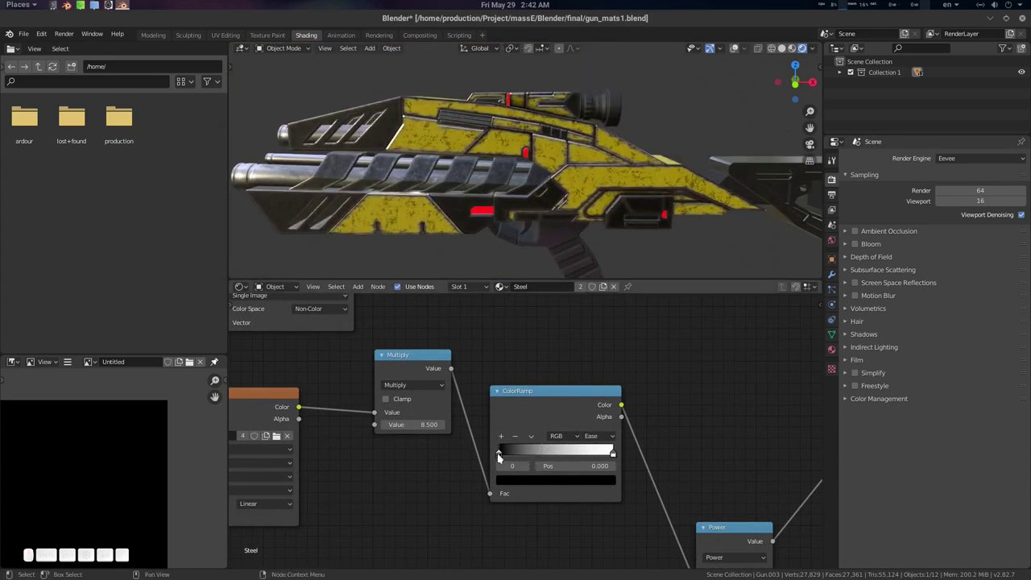
mouse_move(498, 456)
mouse_down()
mouse_move(602, 454)
mouse_move(500, 450)
mouse_up()
mouse_move(611, 454)
mouse_down()
mouse_move(504, 455)
mouse_move(628, 459)
mouse_up()
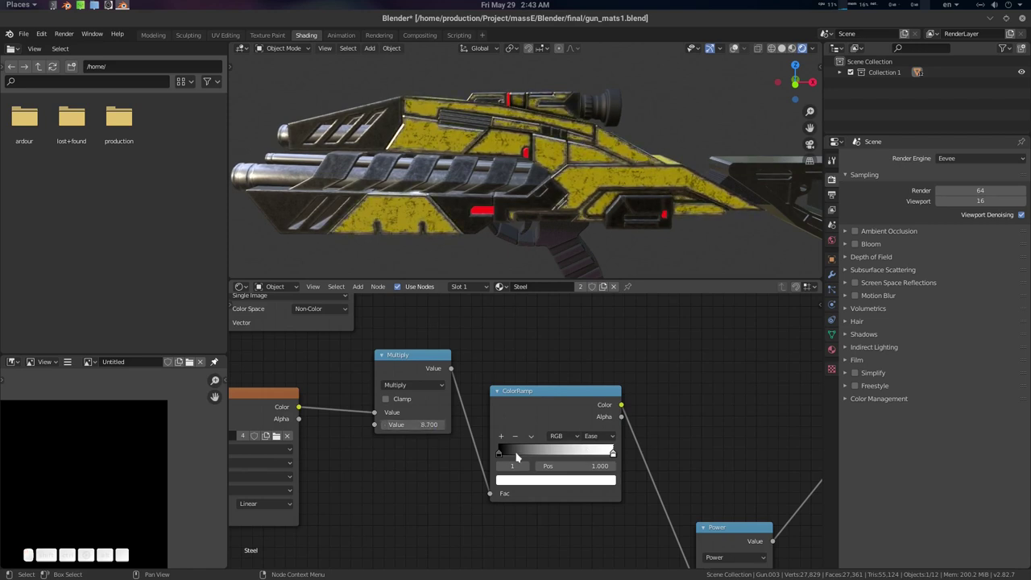
mouse_move(501, 453)
mouse_down()
mouse_move(594, 453)
mouse_move(497, 456)
mouse_up()
mouse_move(611, 454)
mouse_down()
mouse_move(501, 450)
mouse_move(497, 459)
mouse_move(537, 455)
mouse_up()
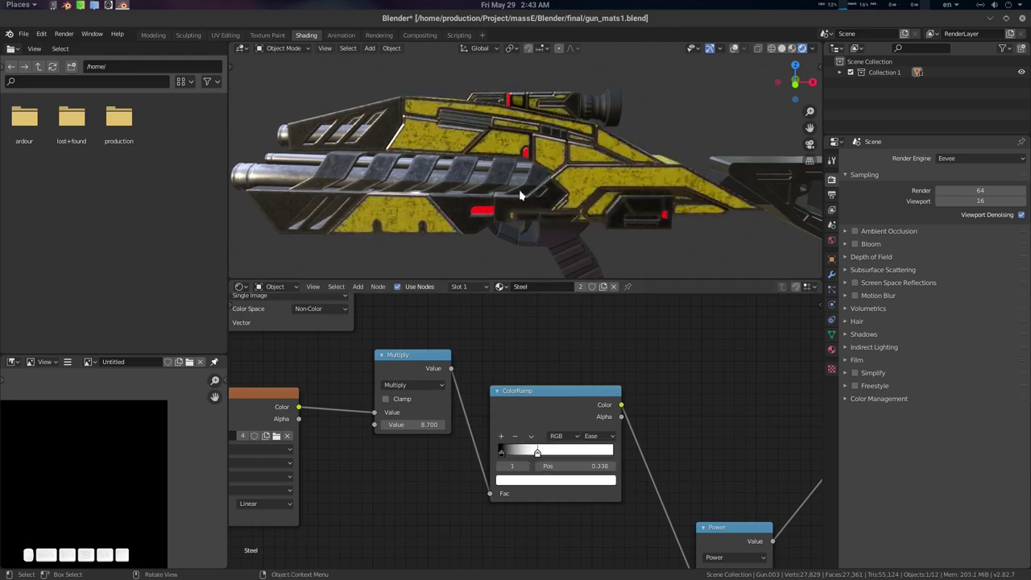
Check the yellow gun from another angle and switch back to the gun_BAke Tut.blend window.
middle_drag(515, 229, 588, 195)
scroll(589, 195, down, 5)
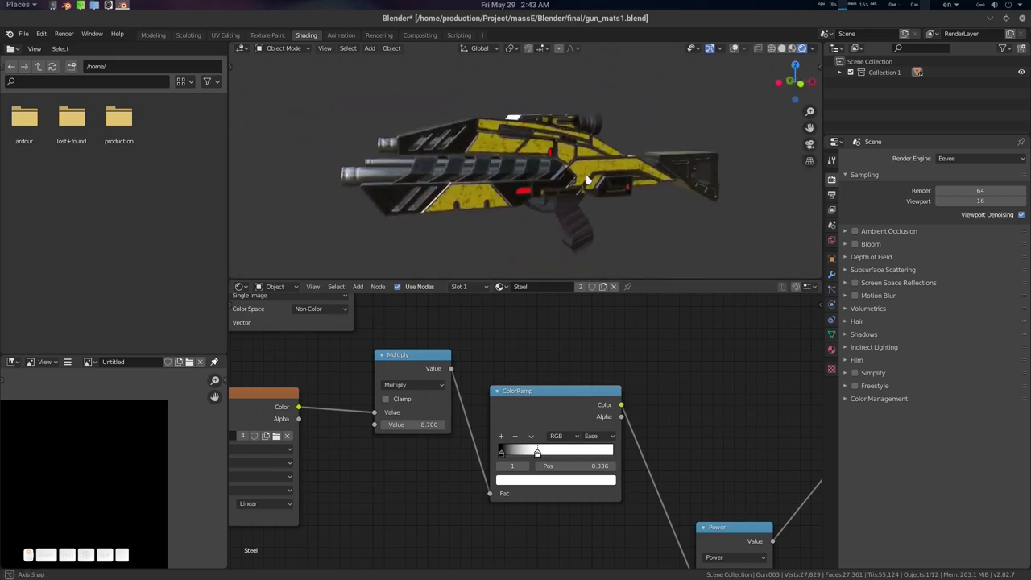
click(69, 4)
scroll(334, 266, down, 3)
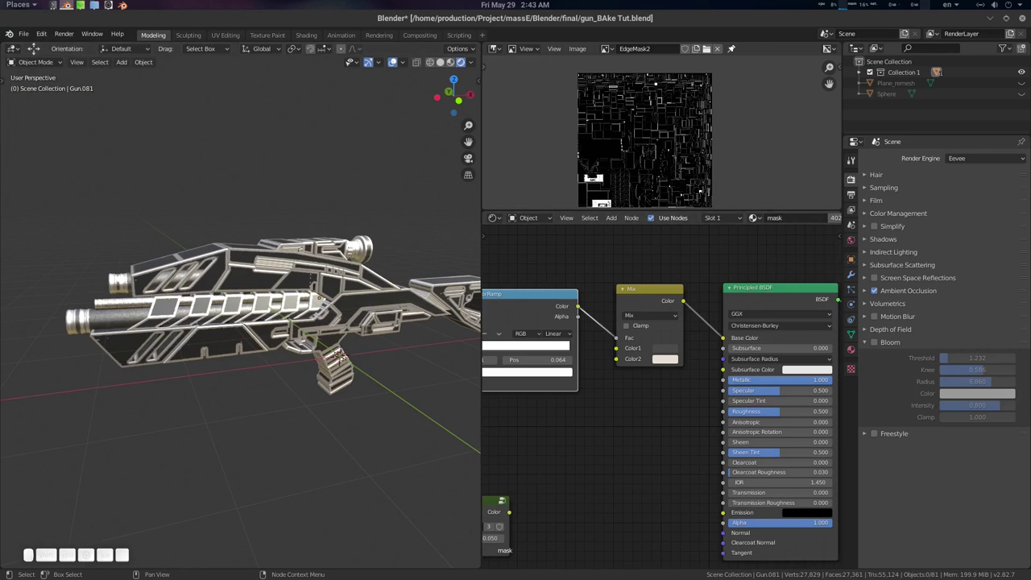